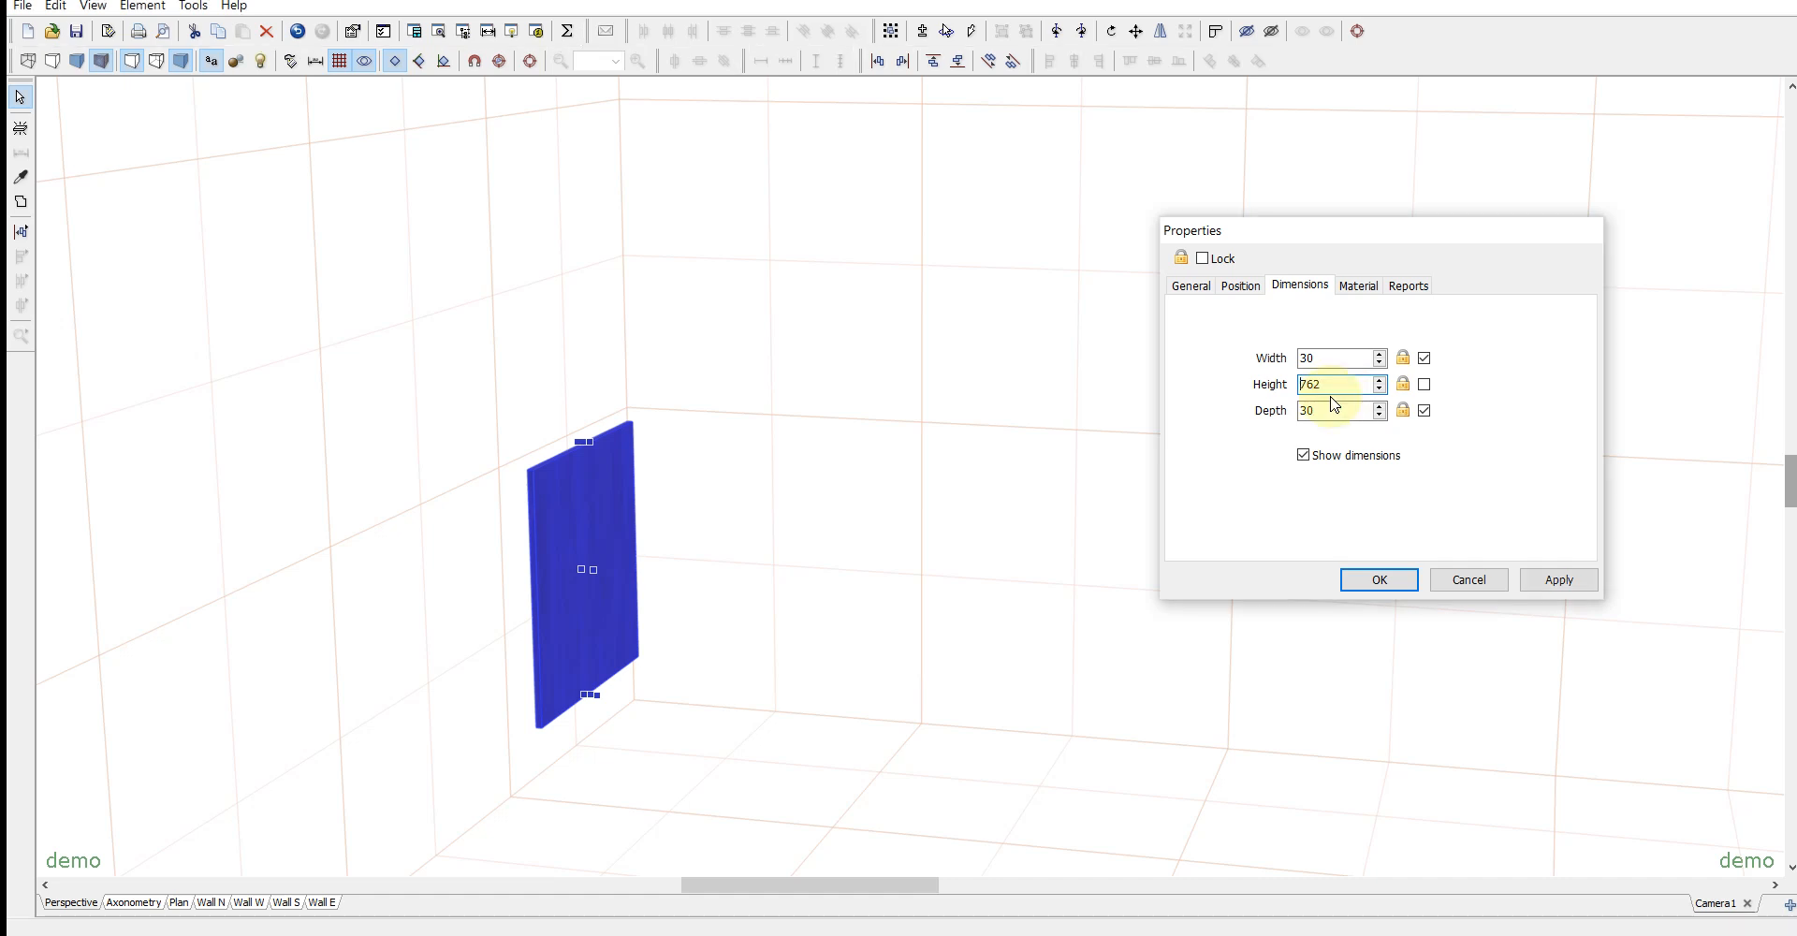
- Resize the panel into a 30 × 762 × 30 post and set its bottom position to 0
key(Return)
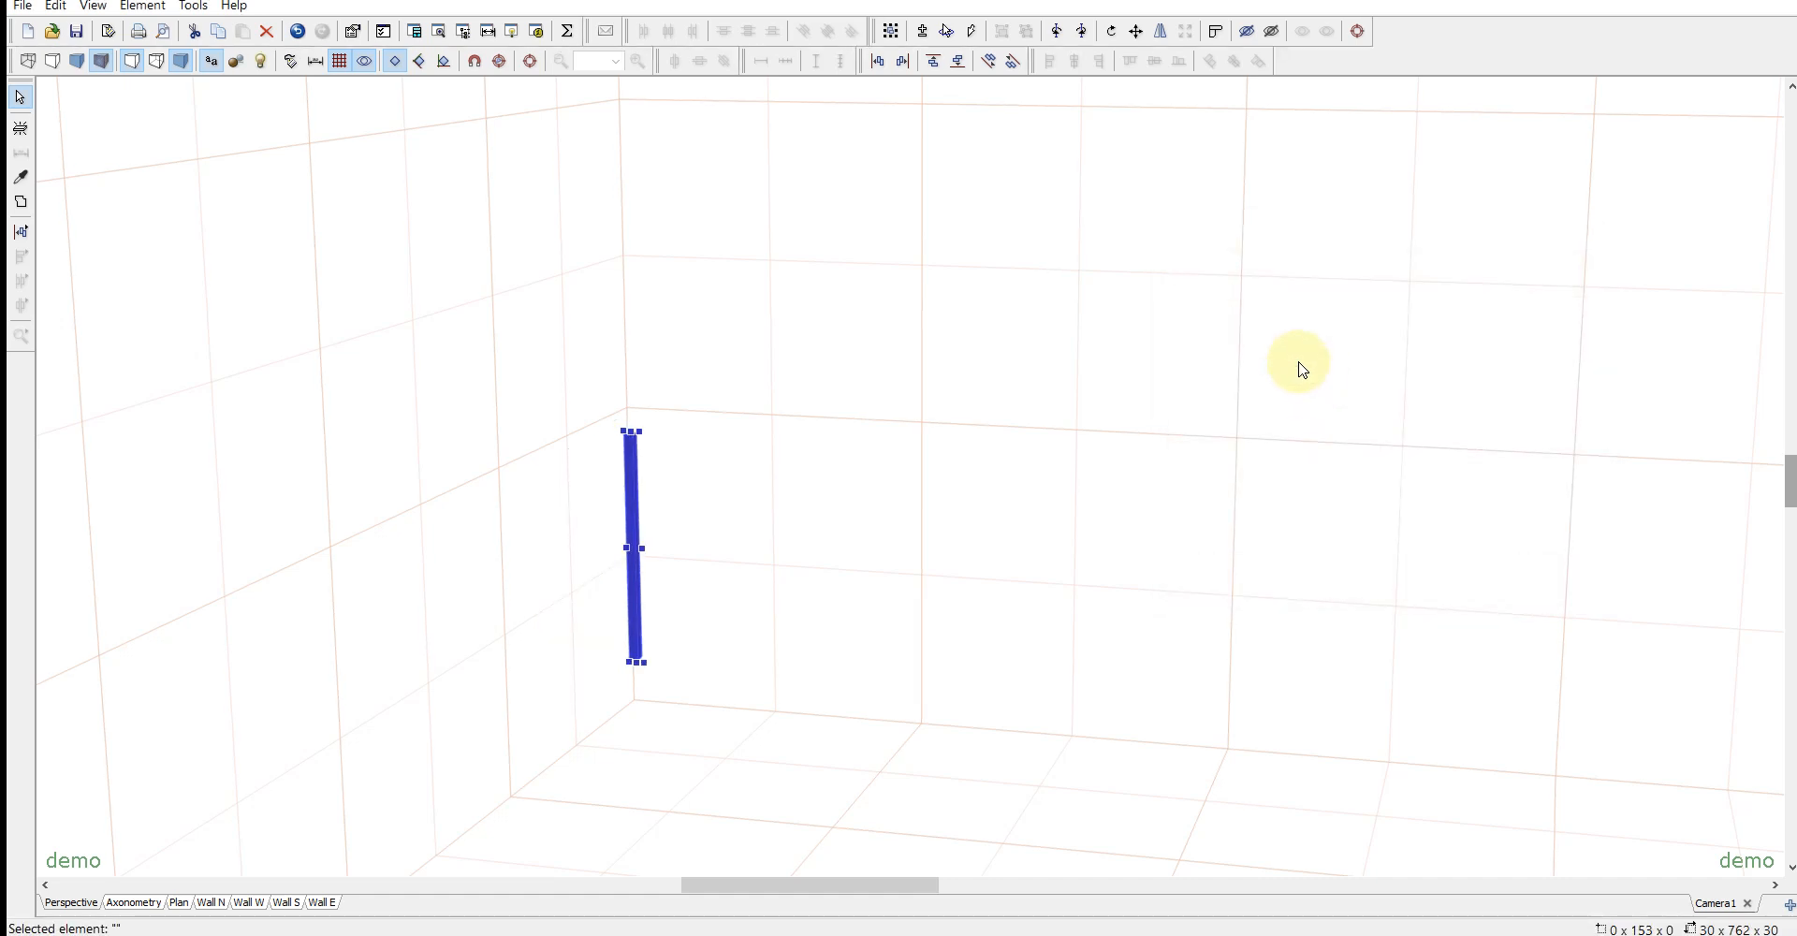
double_click(633, 459)
click(1257, 289)
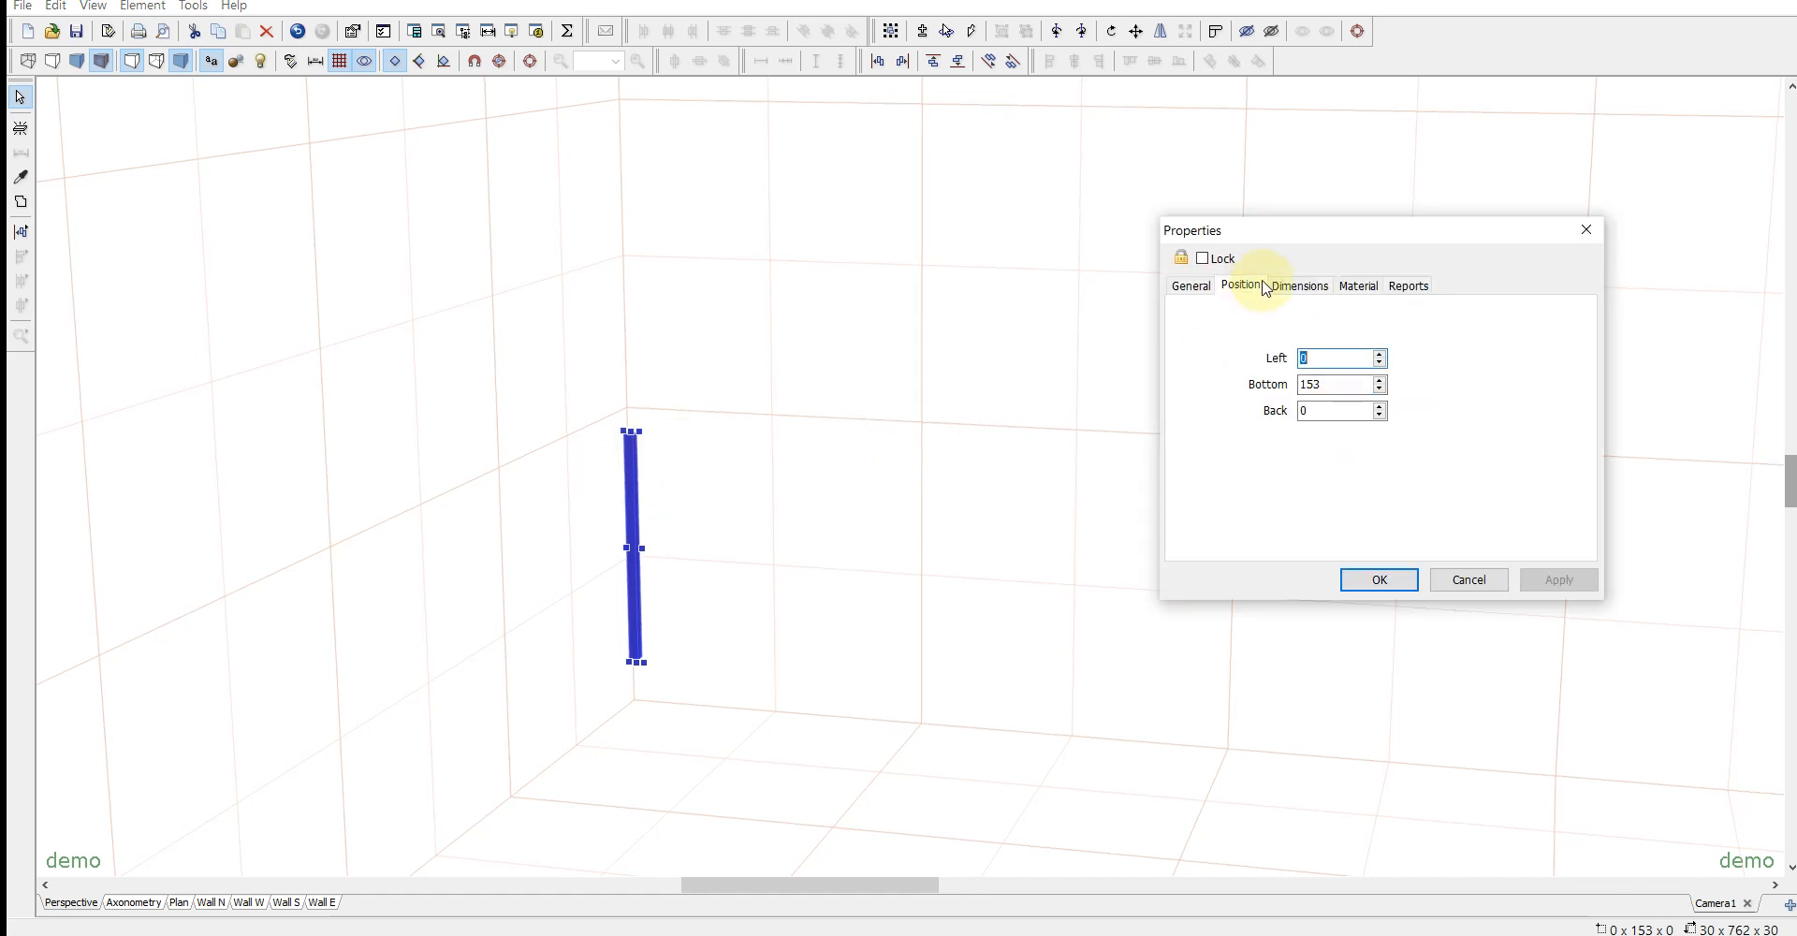
key(Tab)
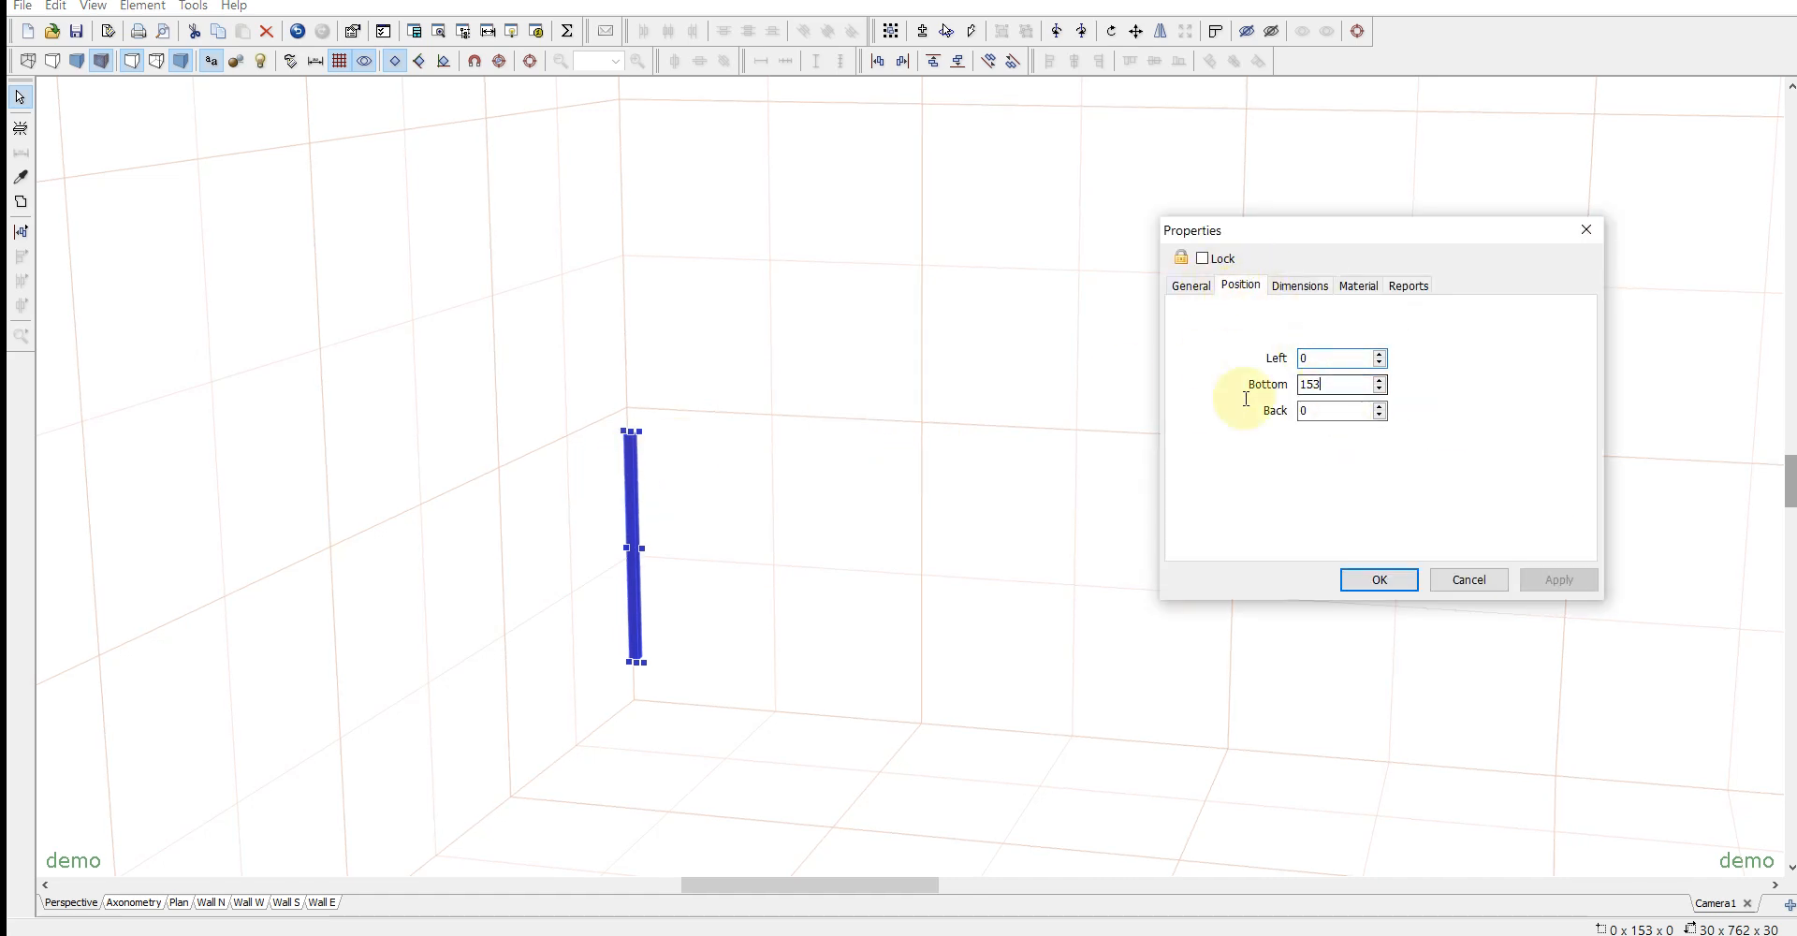
text(0)
click(1368, 580)
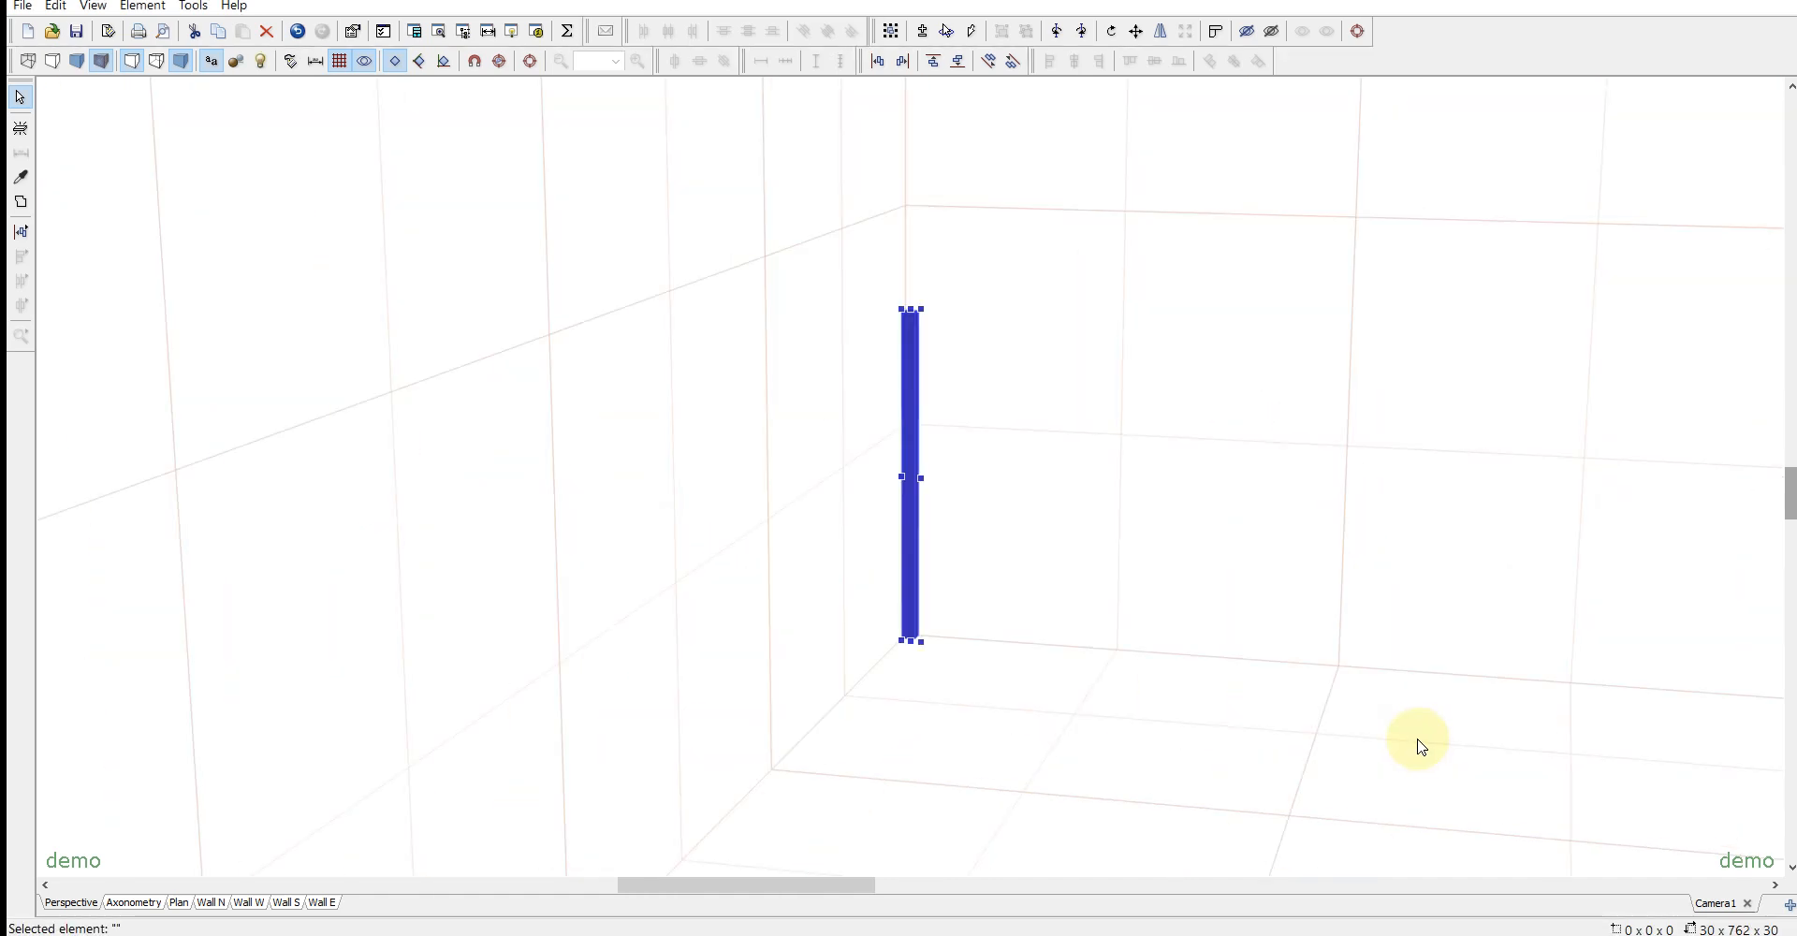
- Duplicate the corner post and place the copy on the floor along the same wall, at a back position of about 506
middle_drag(1398, 740, 1281, 731)
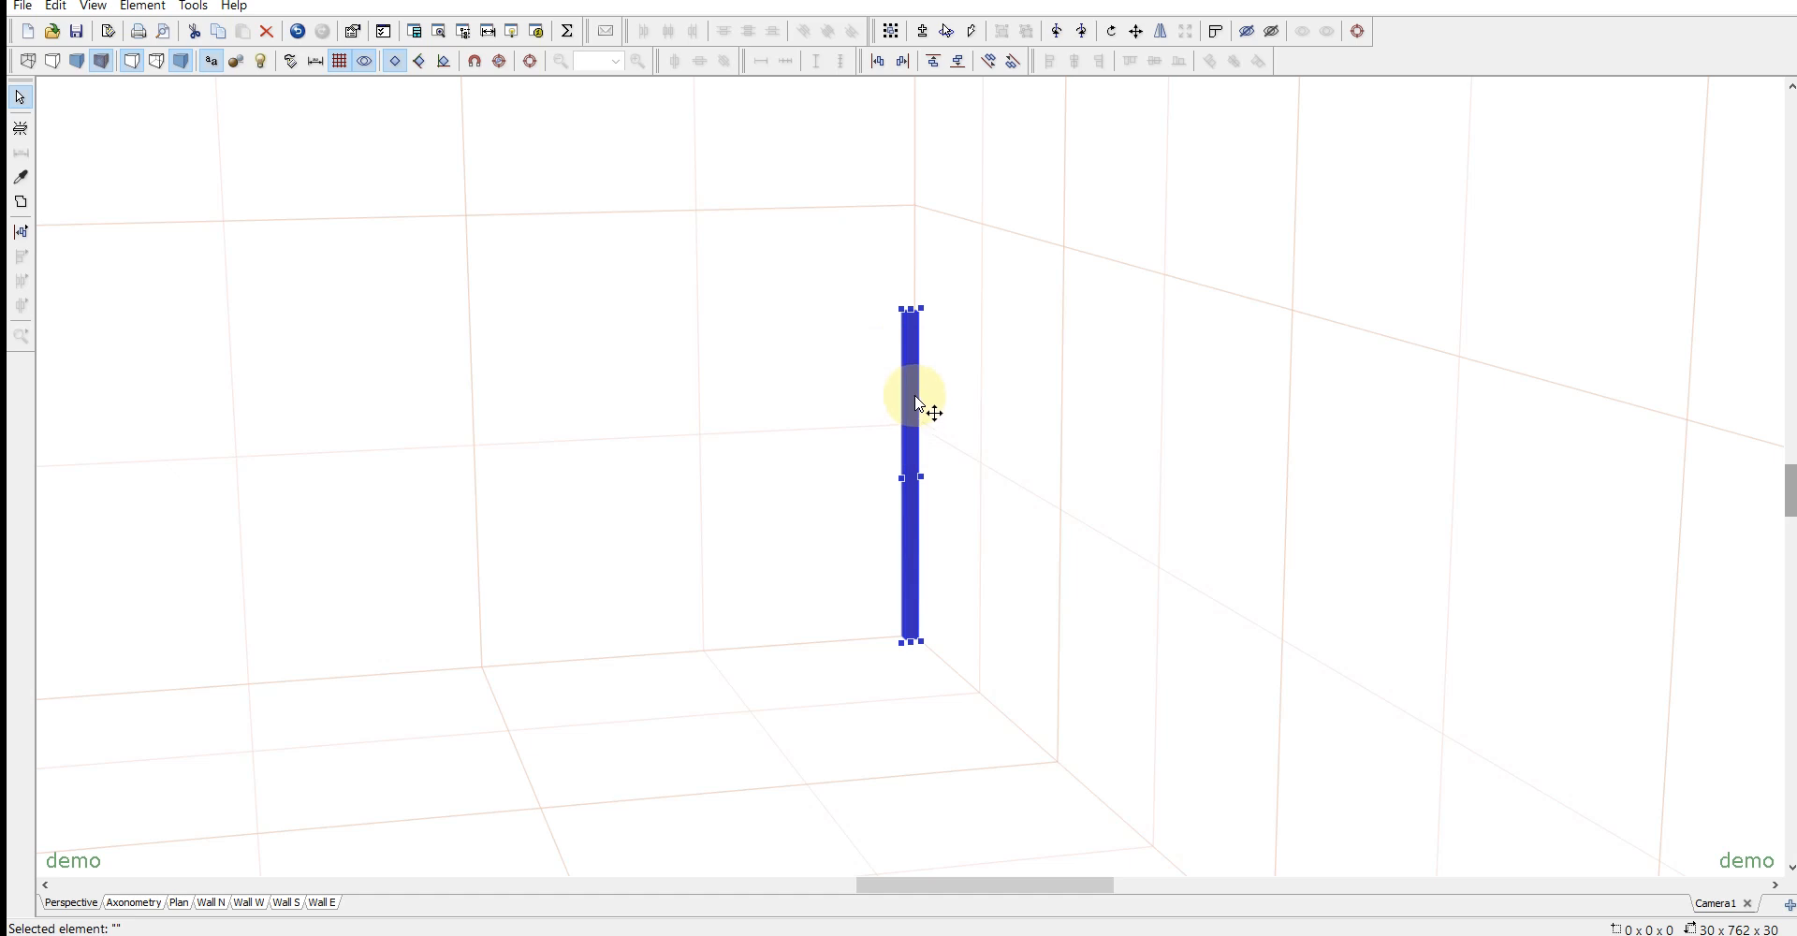
key(ctrl+d)
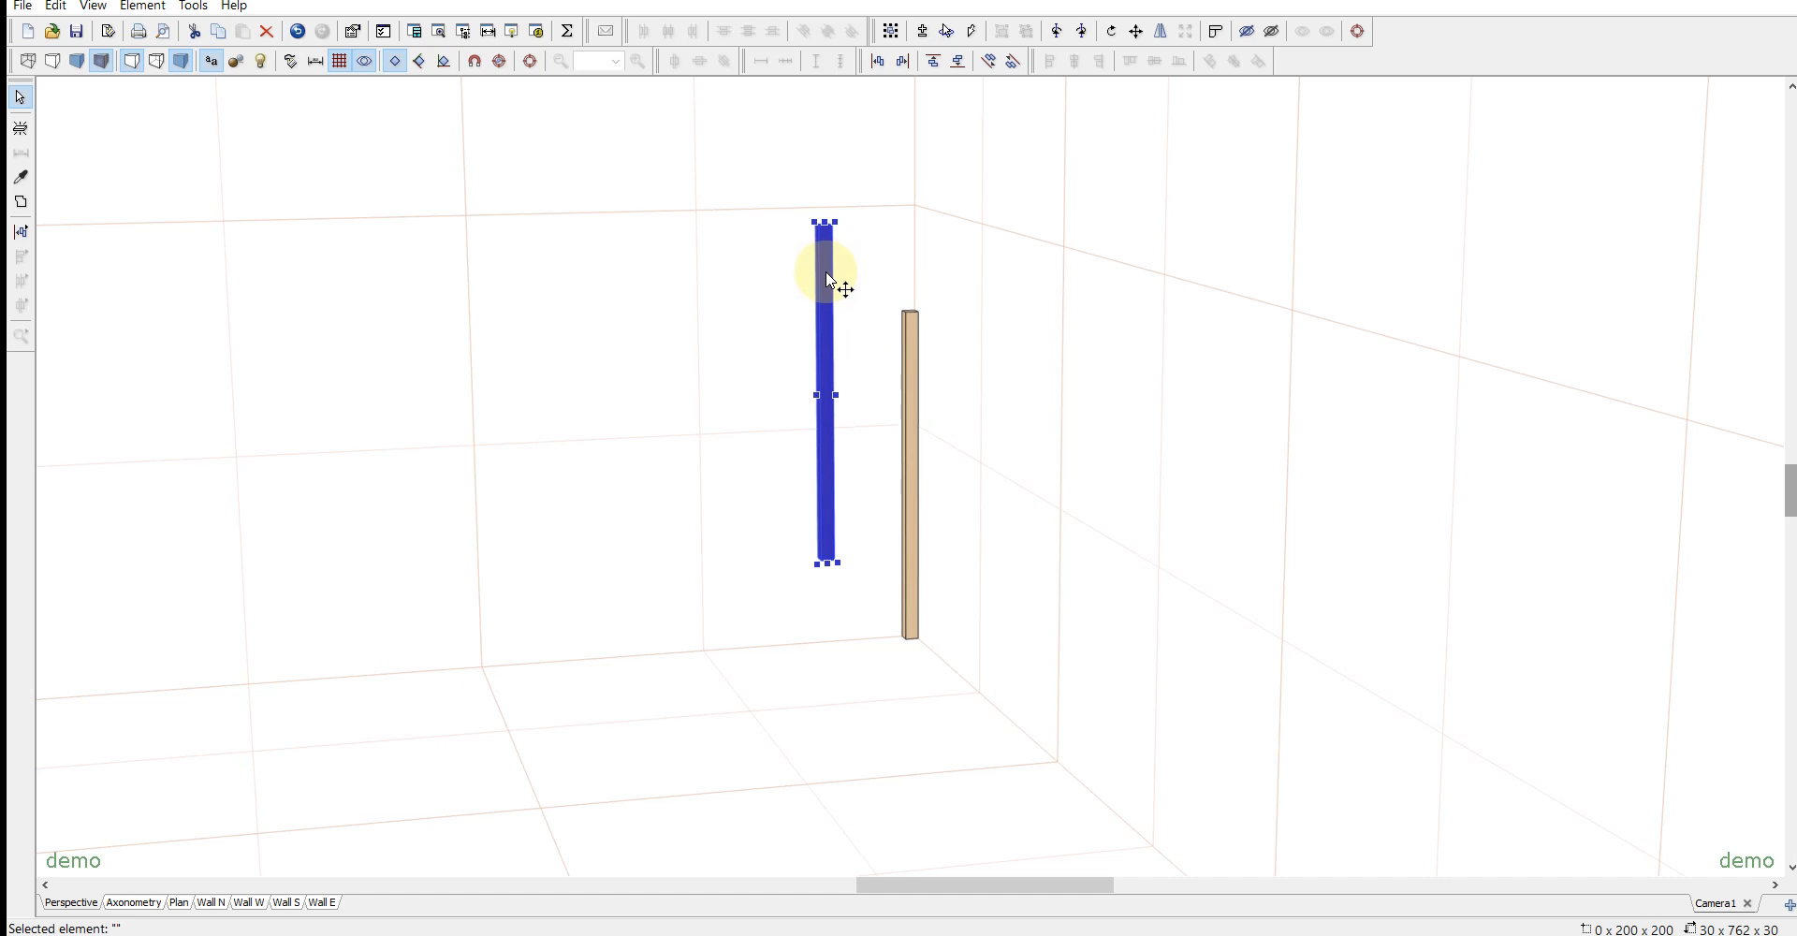
drag(827, 279, 697, 486)
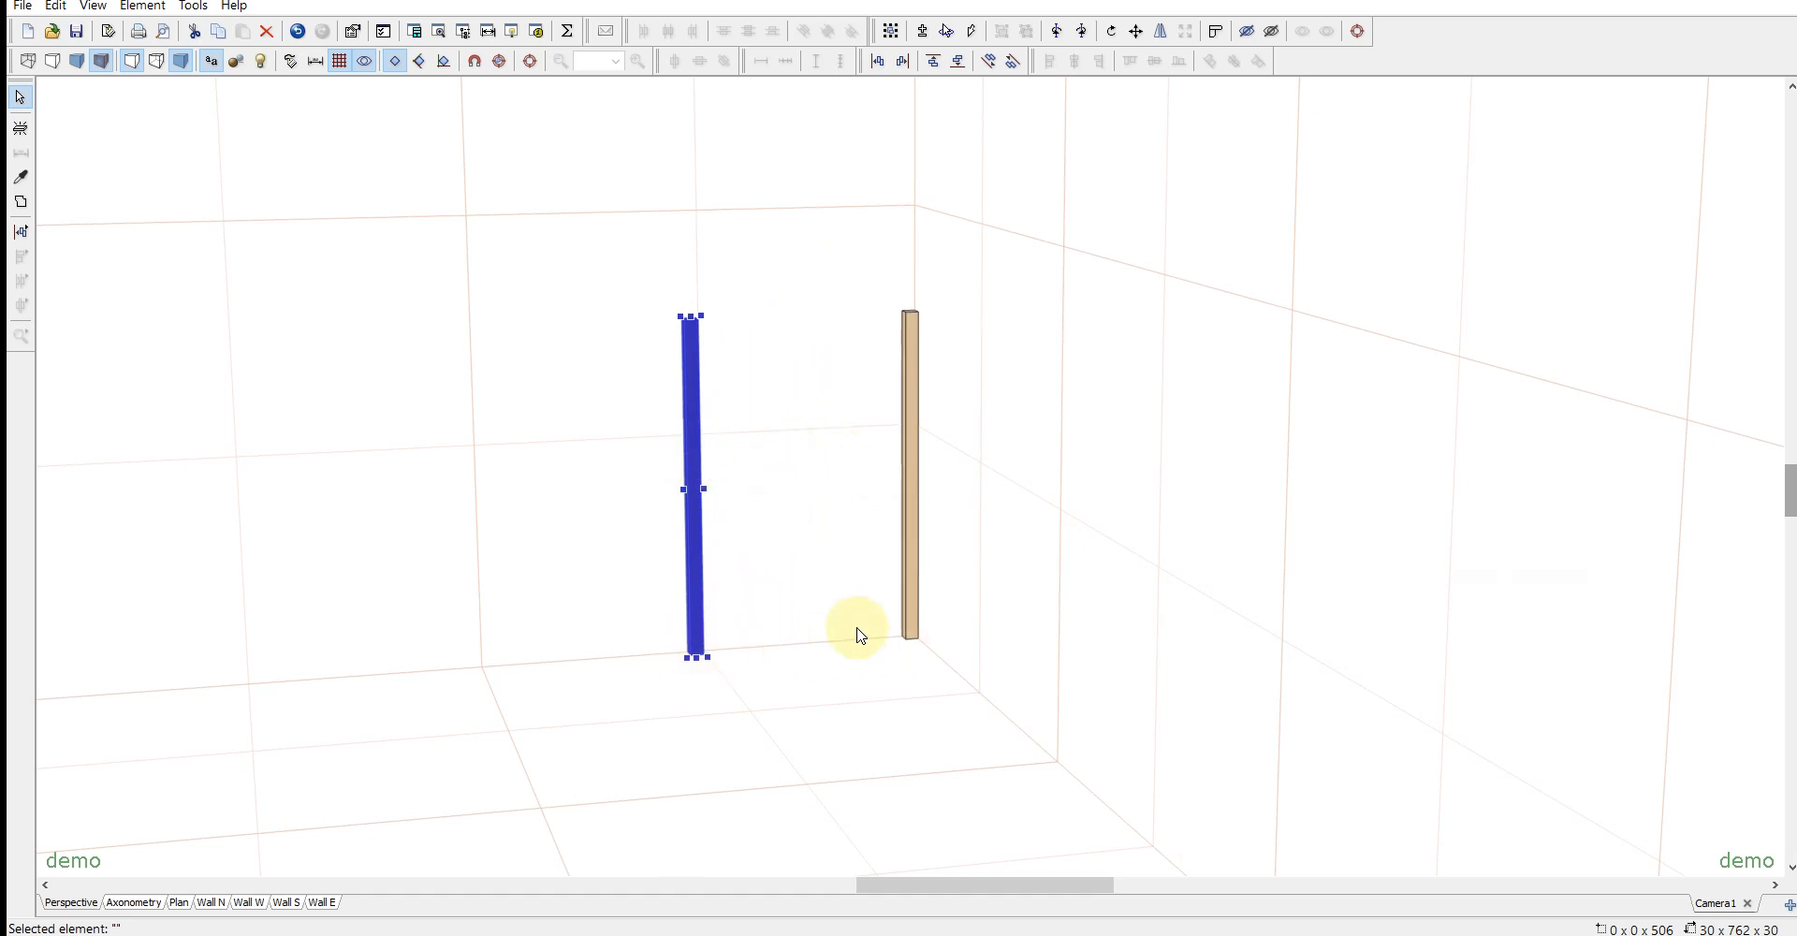
- Duplicate the second post and rotate the copy about the X axis until it lies horizontally along the wall
key(ctrl+d)
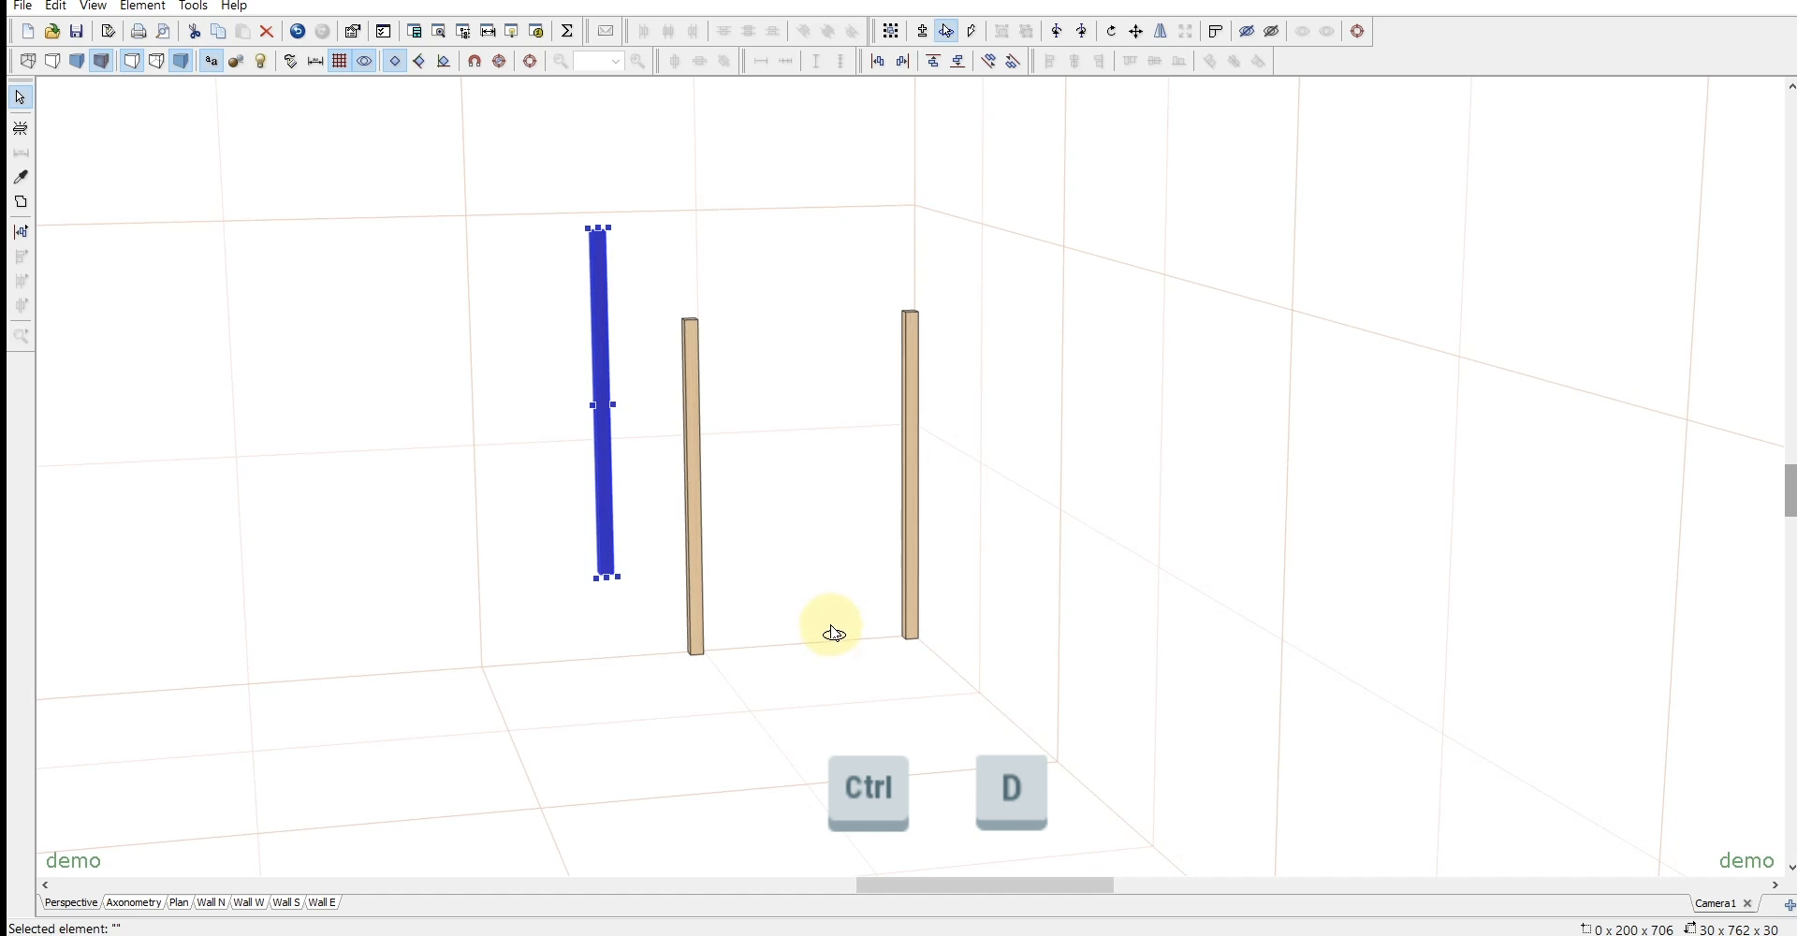
key(ctrl+r)
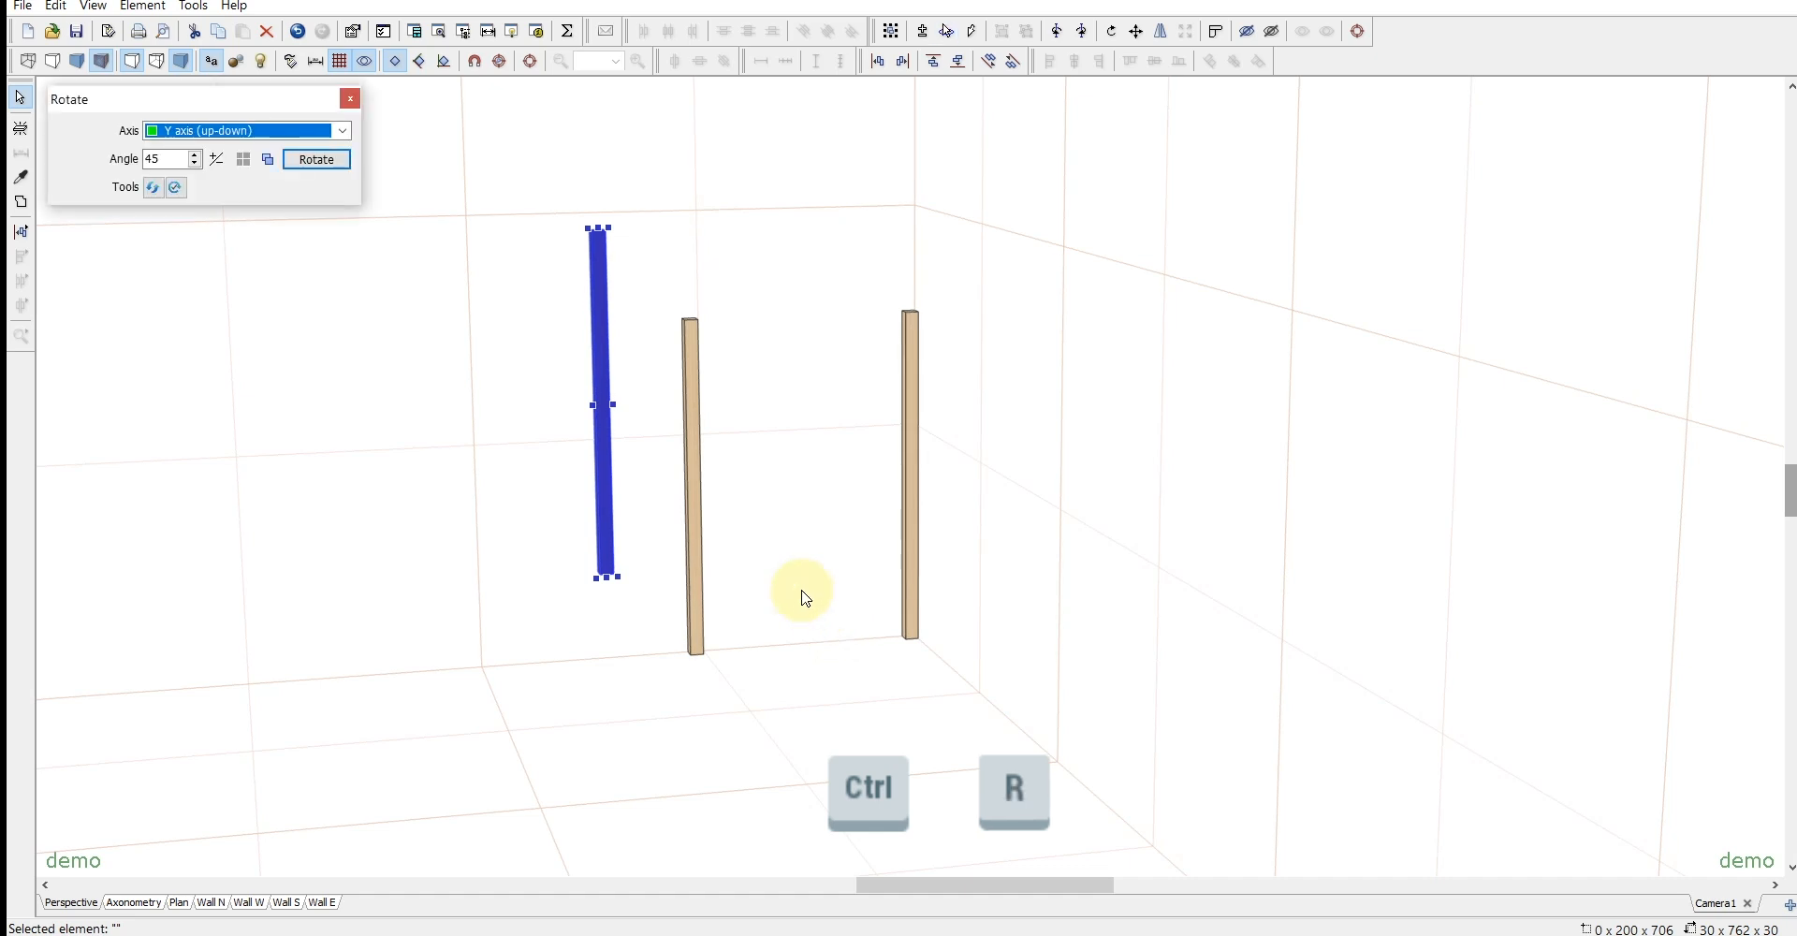
click(190, 132)
click(192, 146)
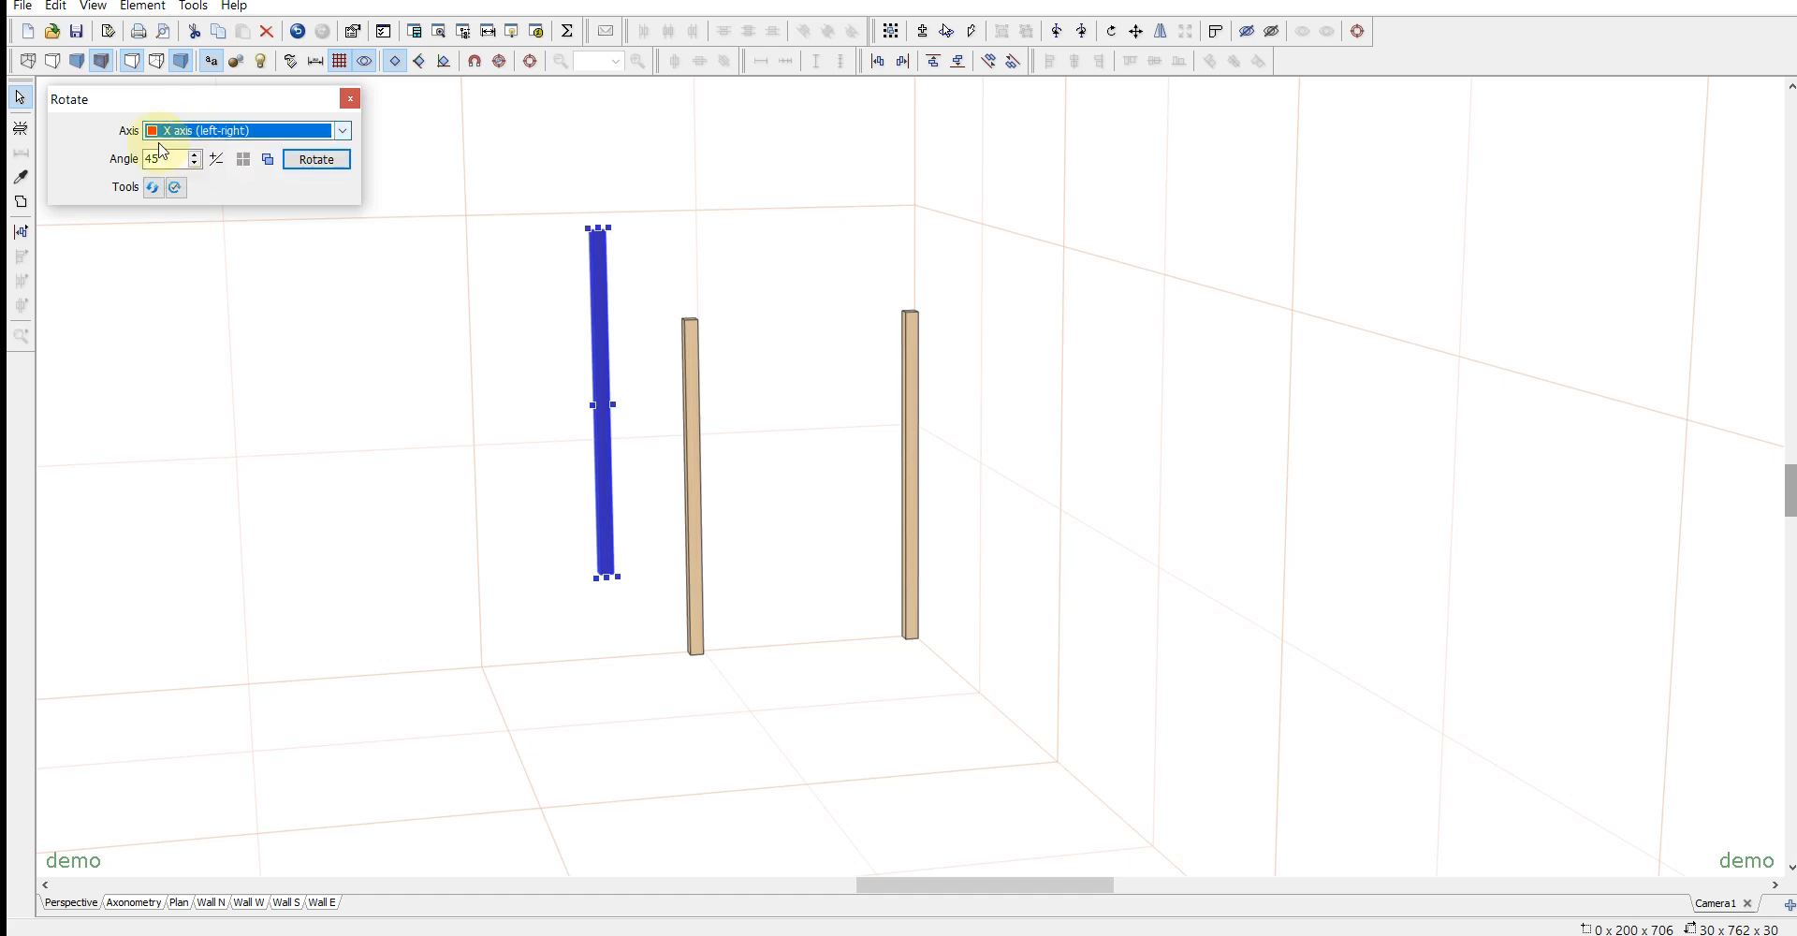
click(316, 159)
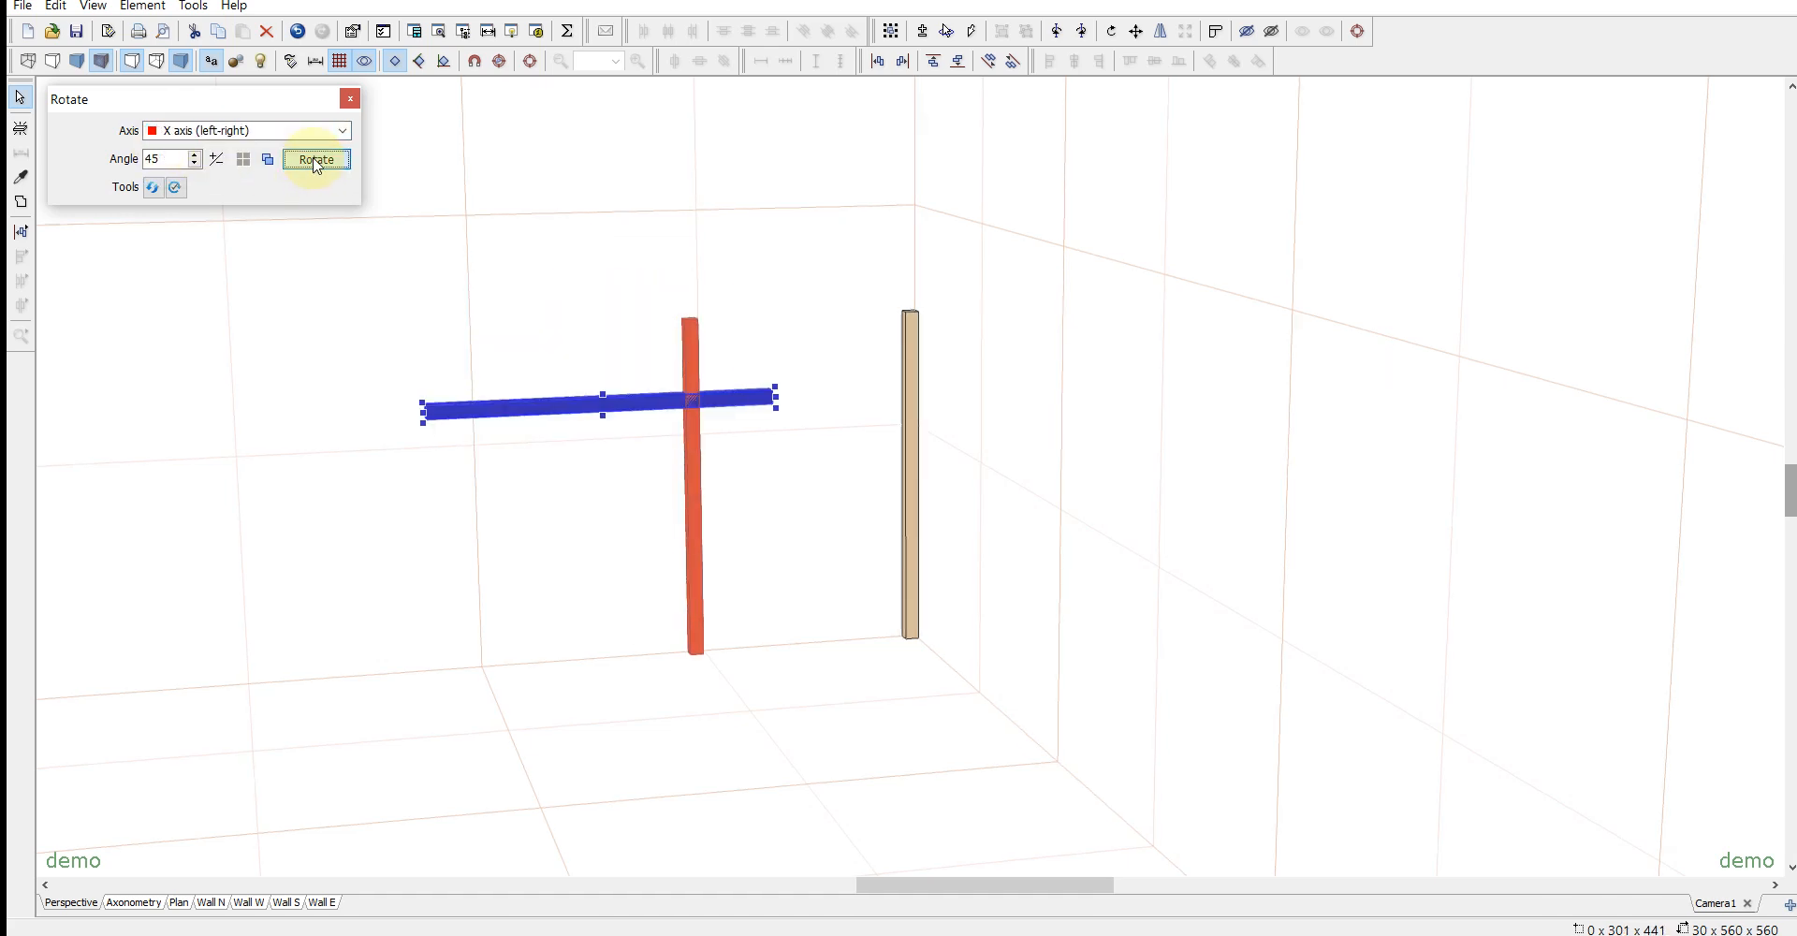
click(350, 98)
- Move the horizontal rail onto the floor against the corner post and shorten it to 476 to fit between the posts
drag(627, 409, 979, 754)
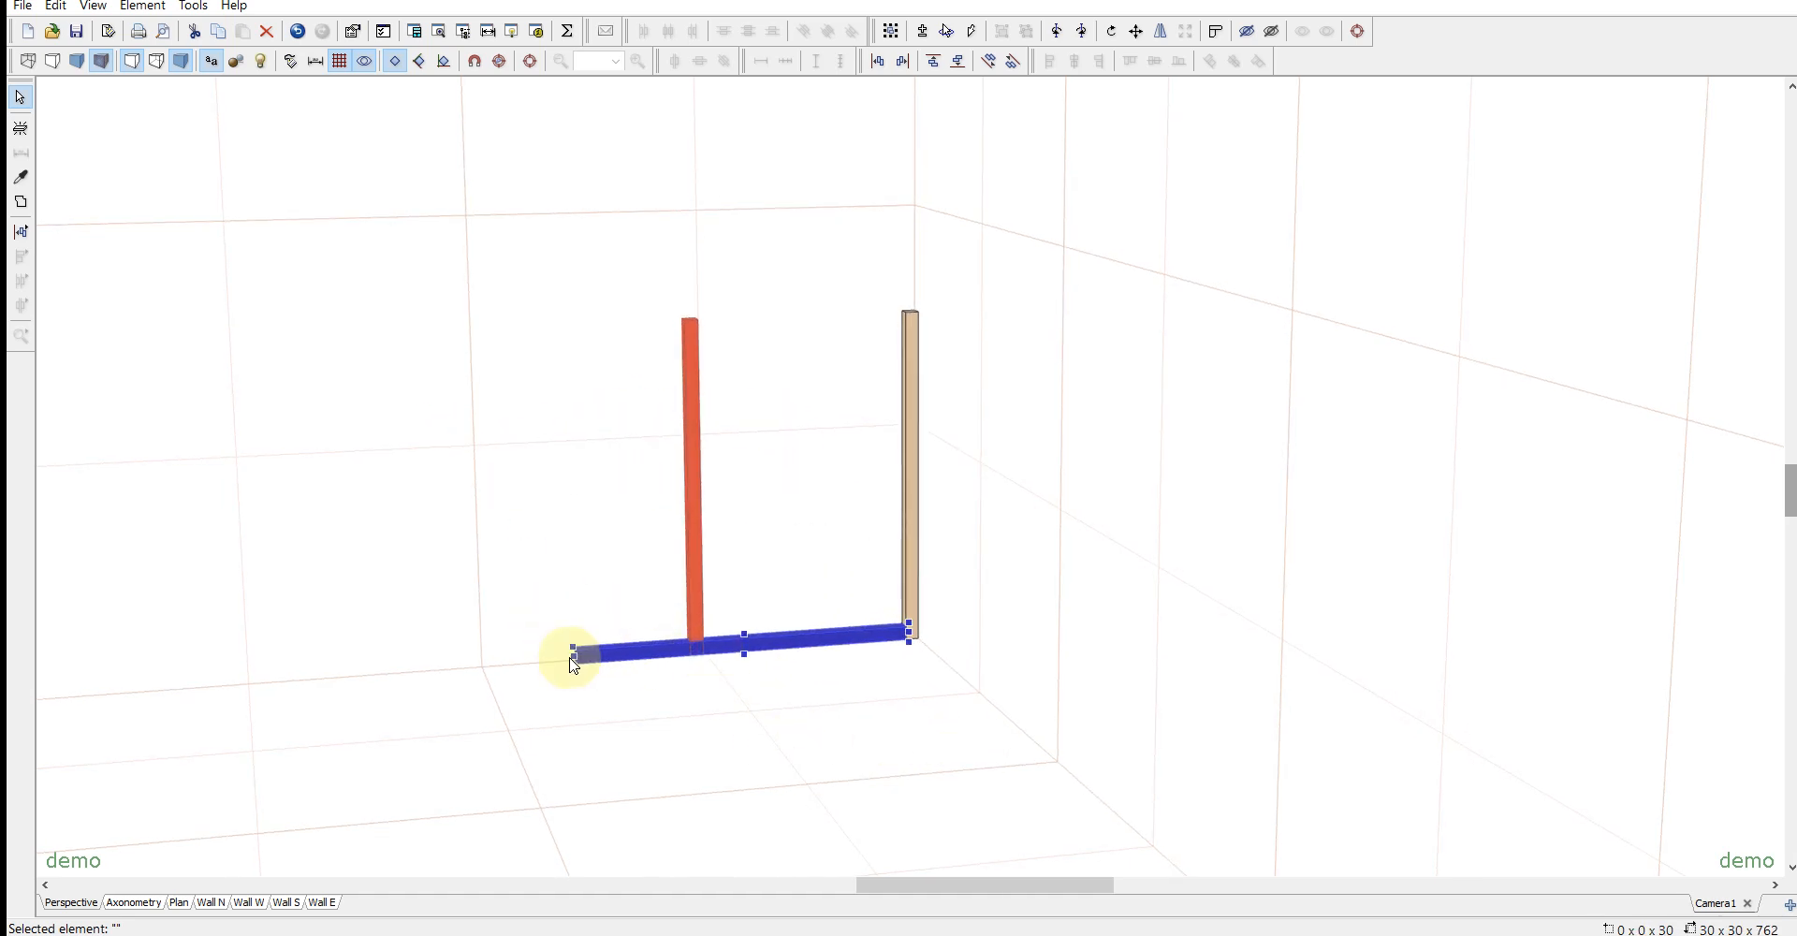
drag(573, 660, 699, 648)
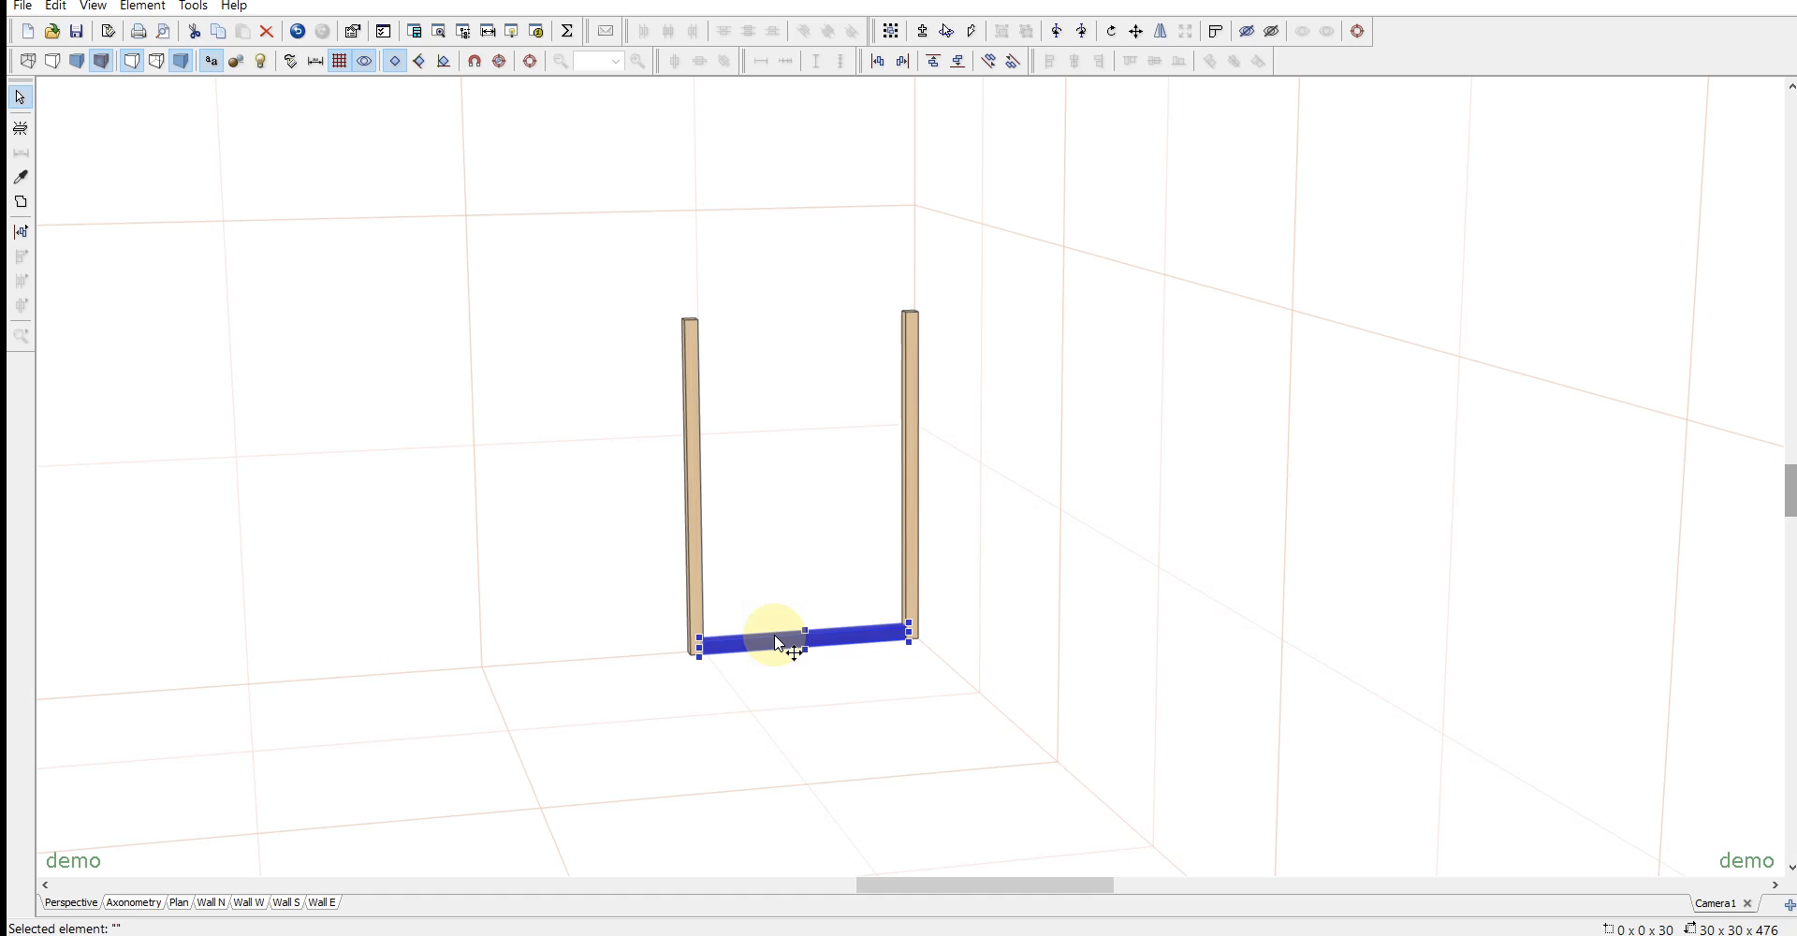
- Duplicate the bottom rail upward and align the copy with the top end of the post
key(ctrl+d)
drag(782, 646, 829, 388)
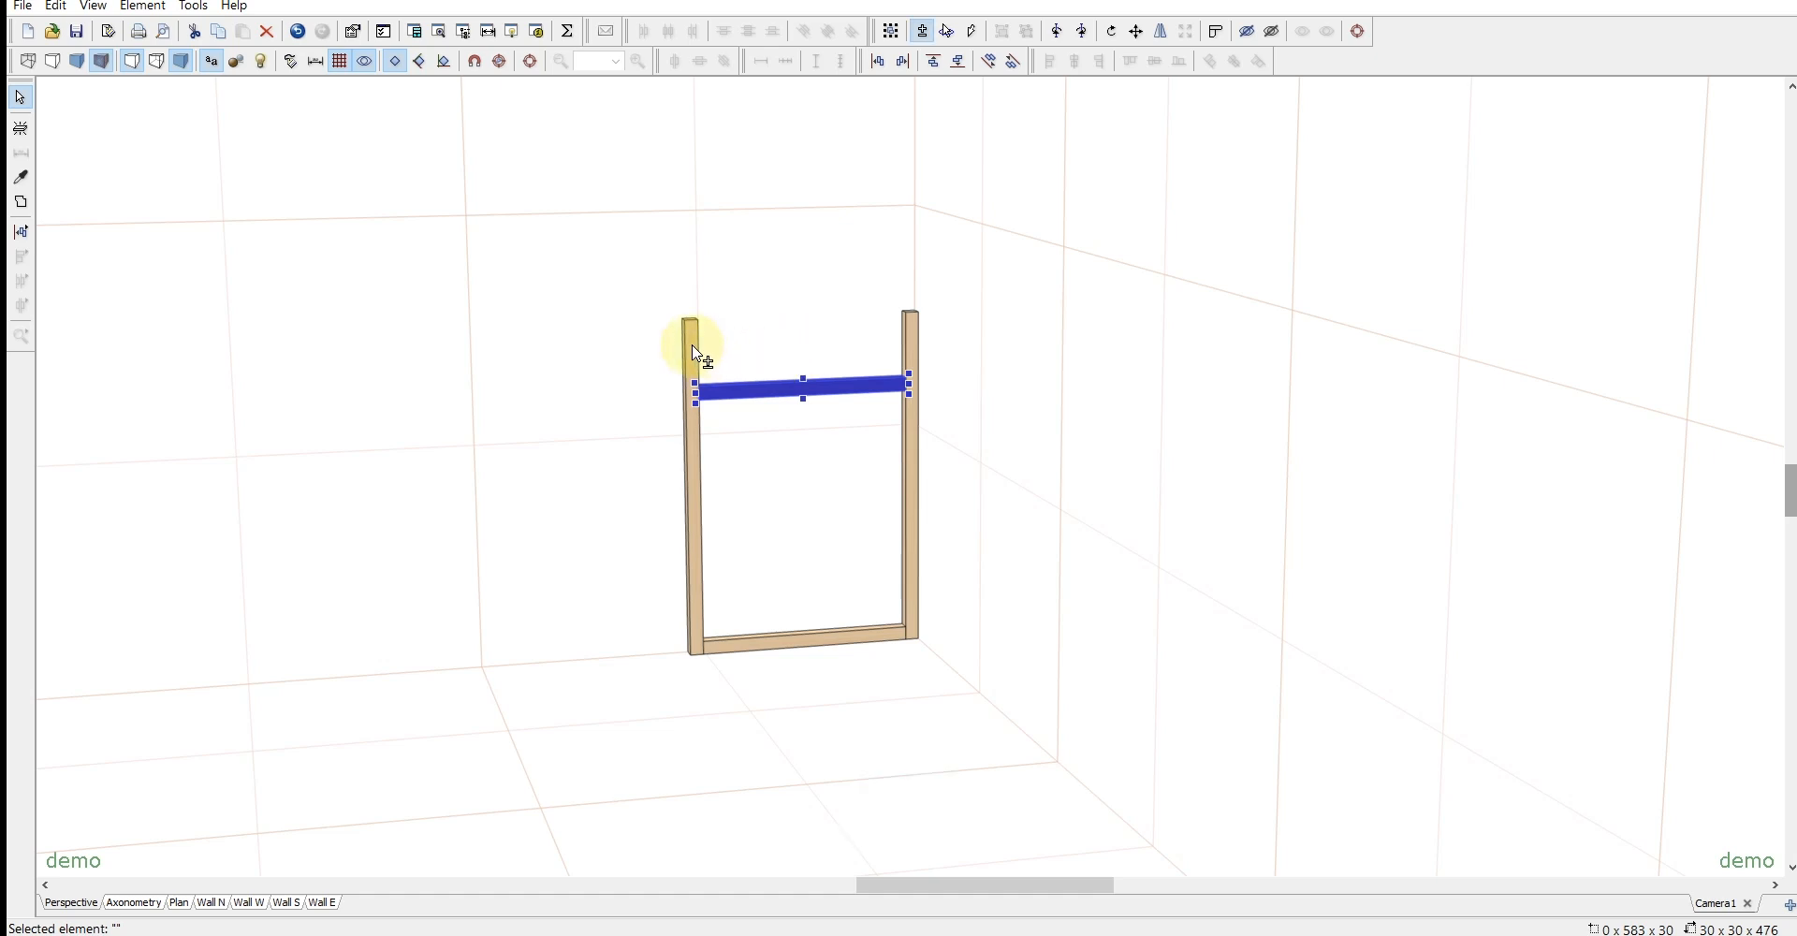
shift+click(700, 362)
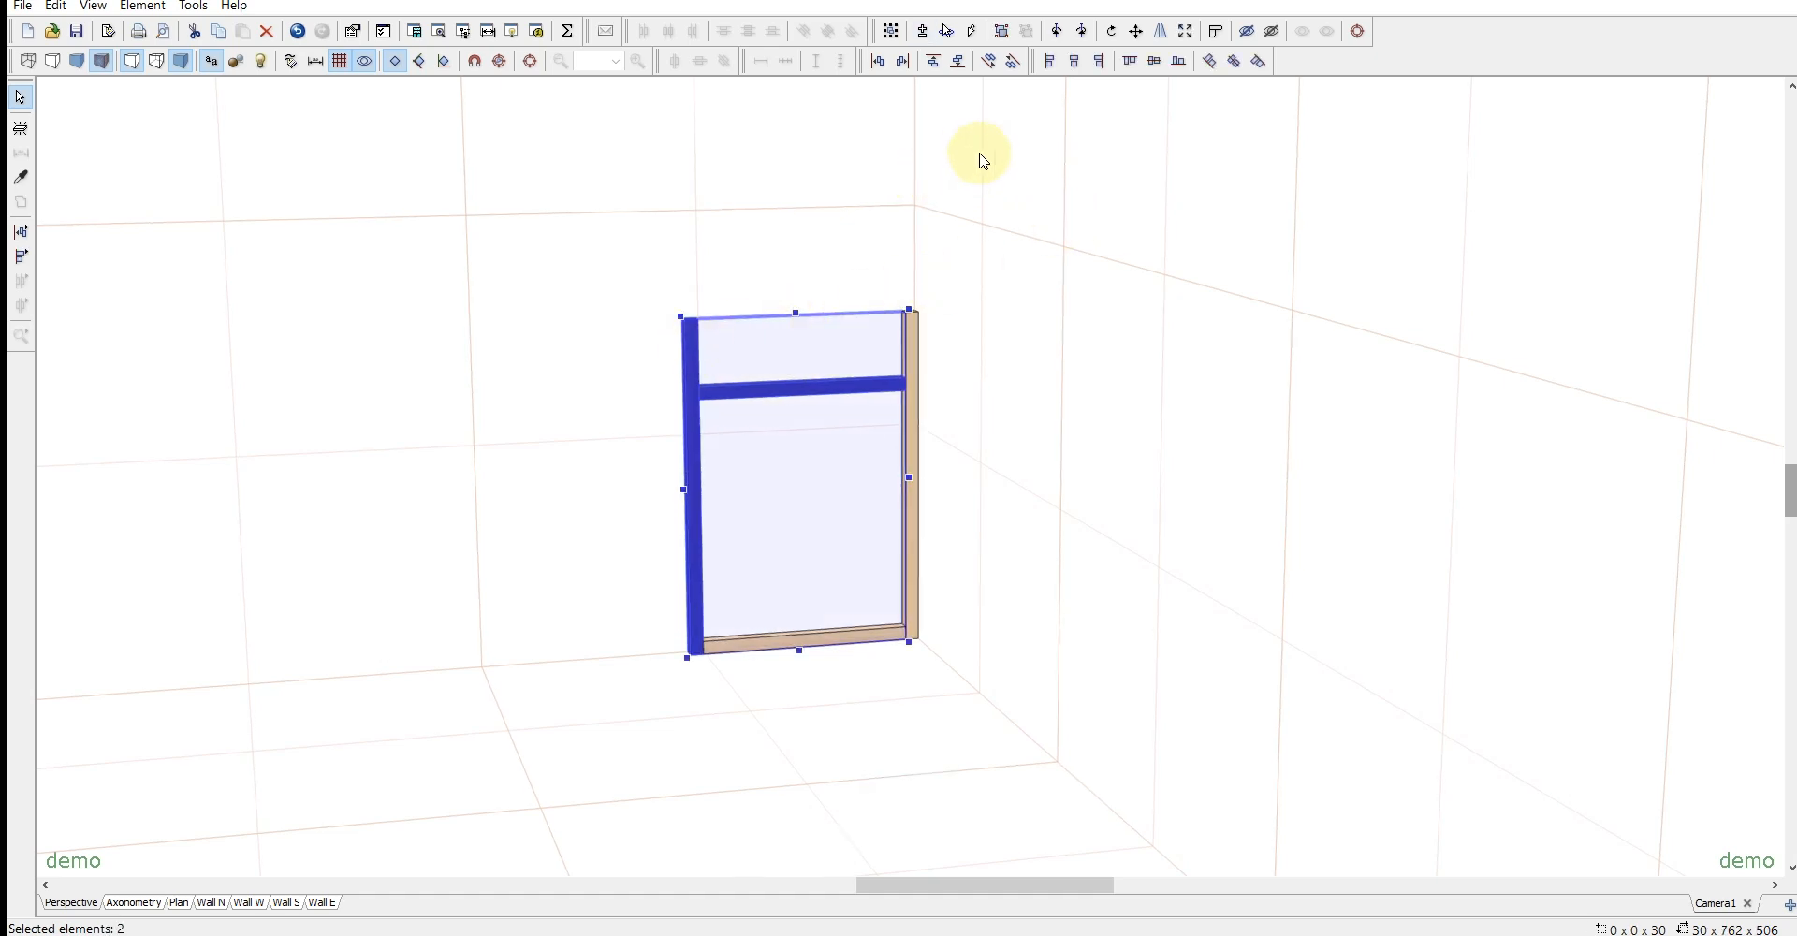
click(1128, 66)
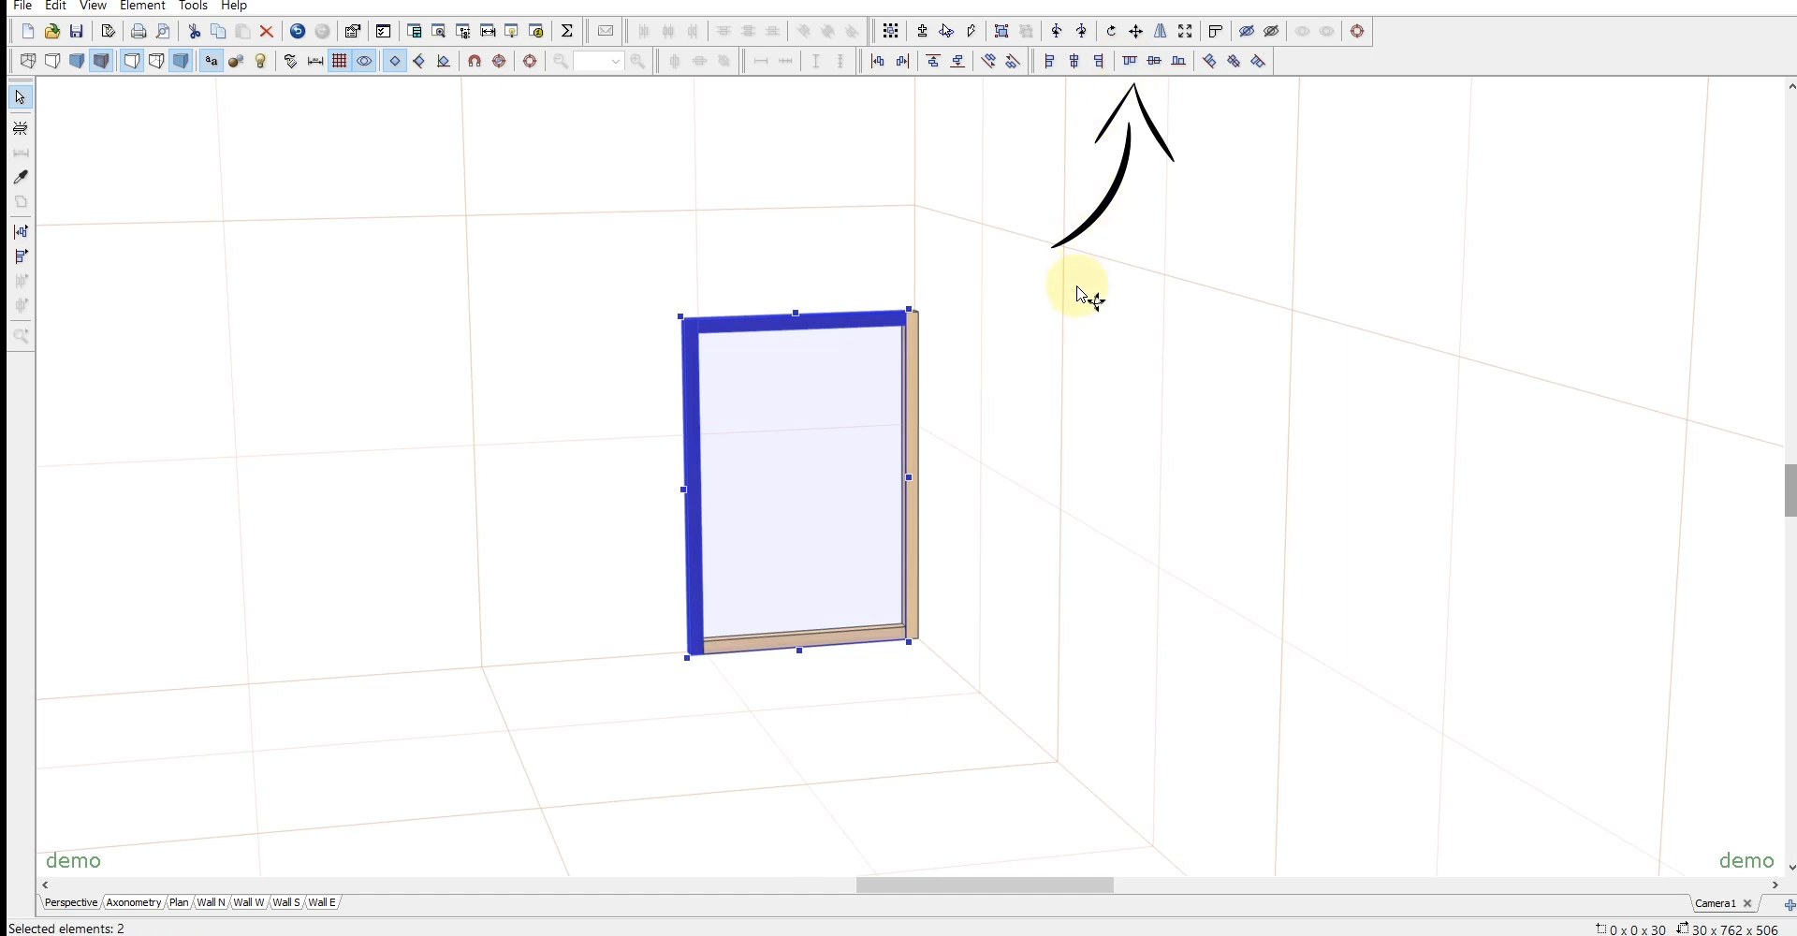
click(1039, 402)
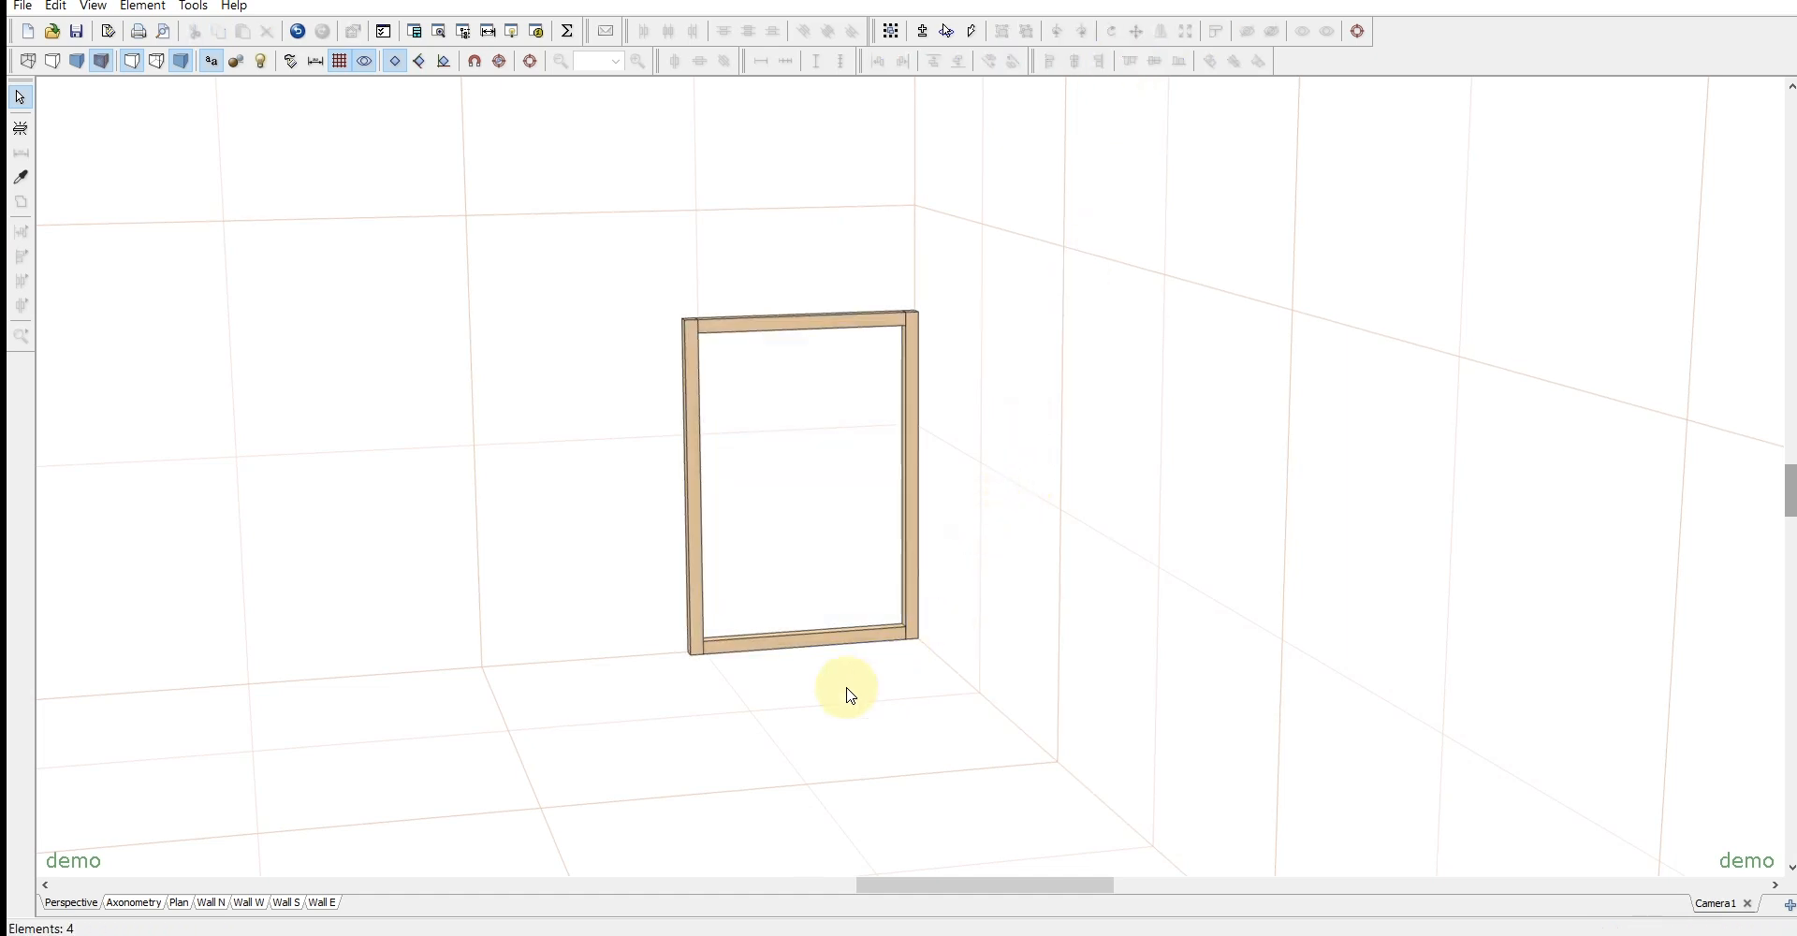
- Duplicate the bottom rail to add two more horizontal rails between the posts
scroll(846, 695, up, 2)
click(756, 697)
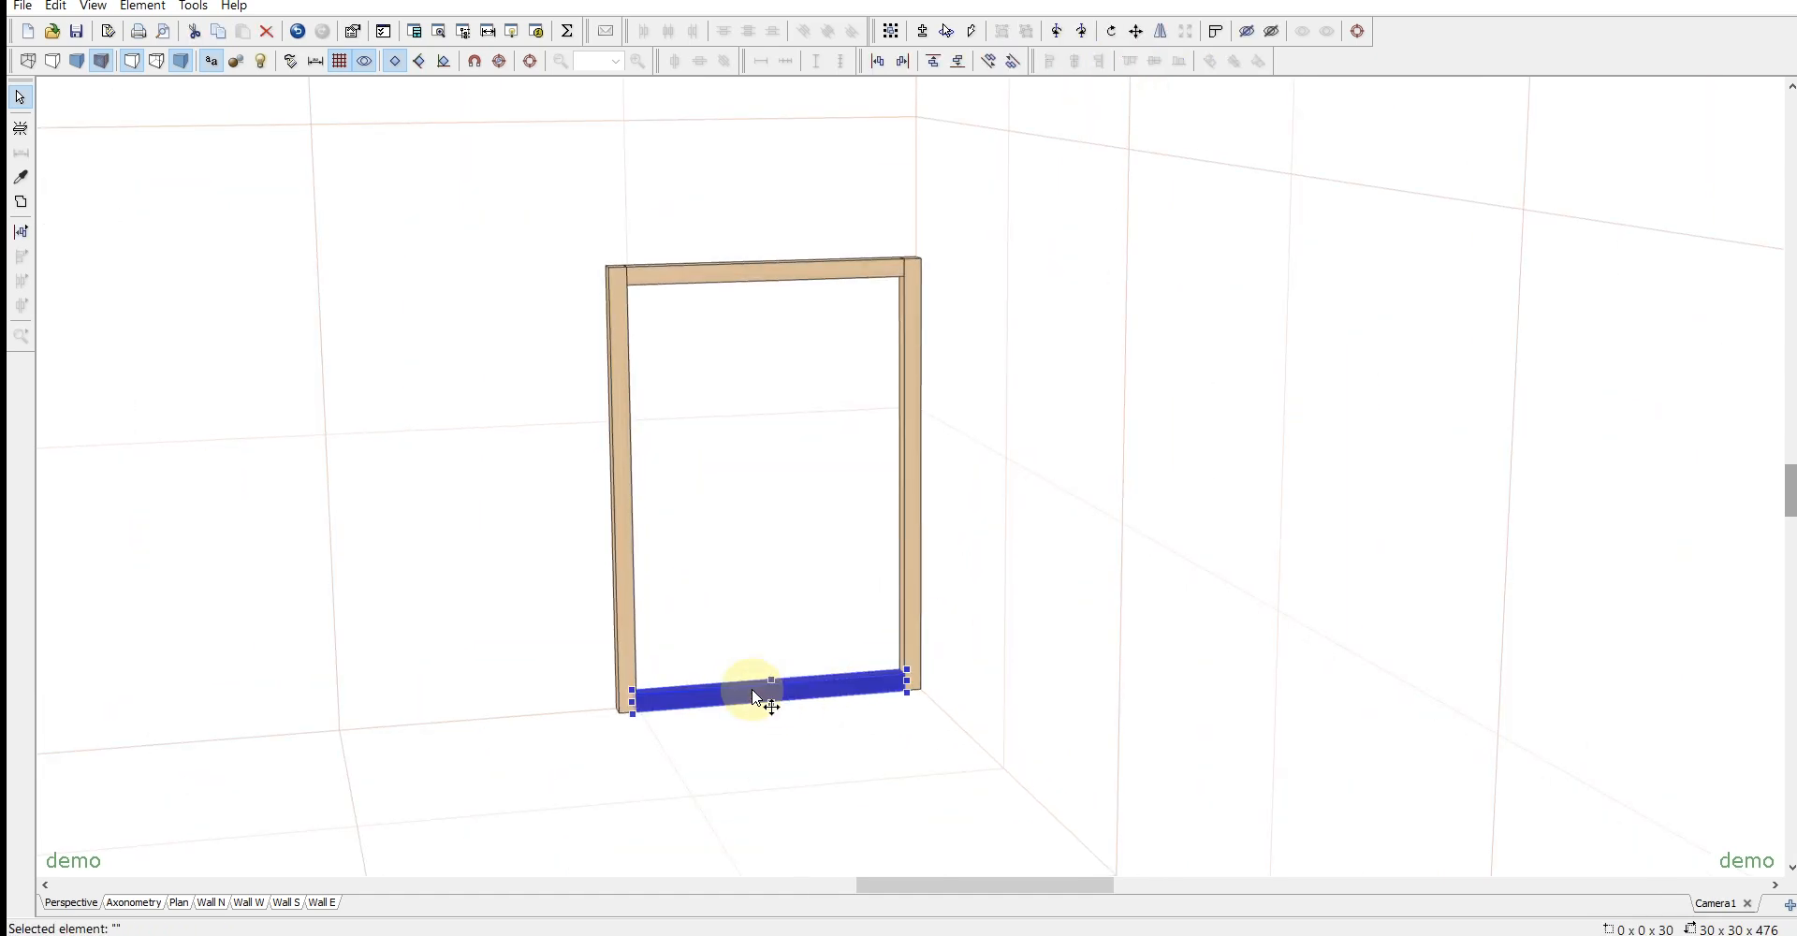
drag(758, 697, 1015, 405)
- Set the bottom position of the copied rail just above the bottom rail to 70
double_click(682, 647)
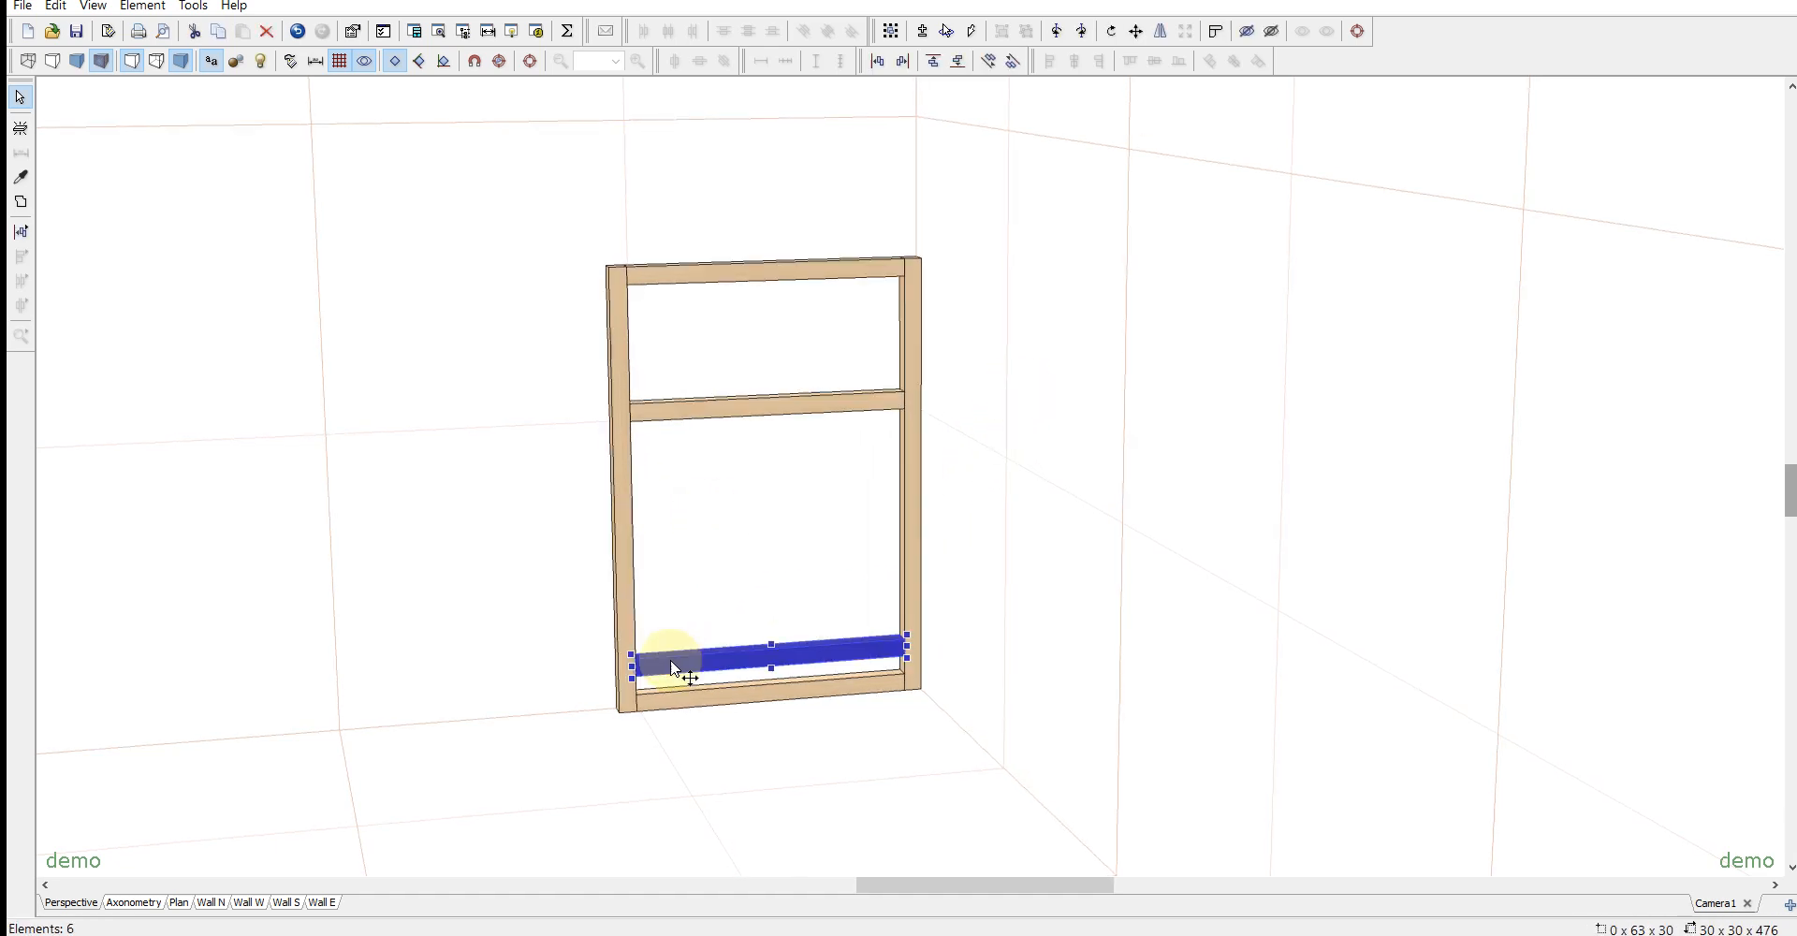
click(1240, 285)
double_click(1336, 385)
text(70)
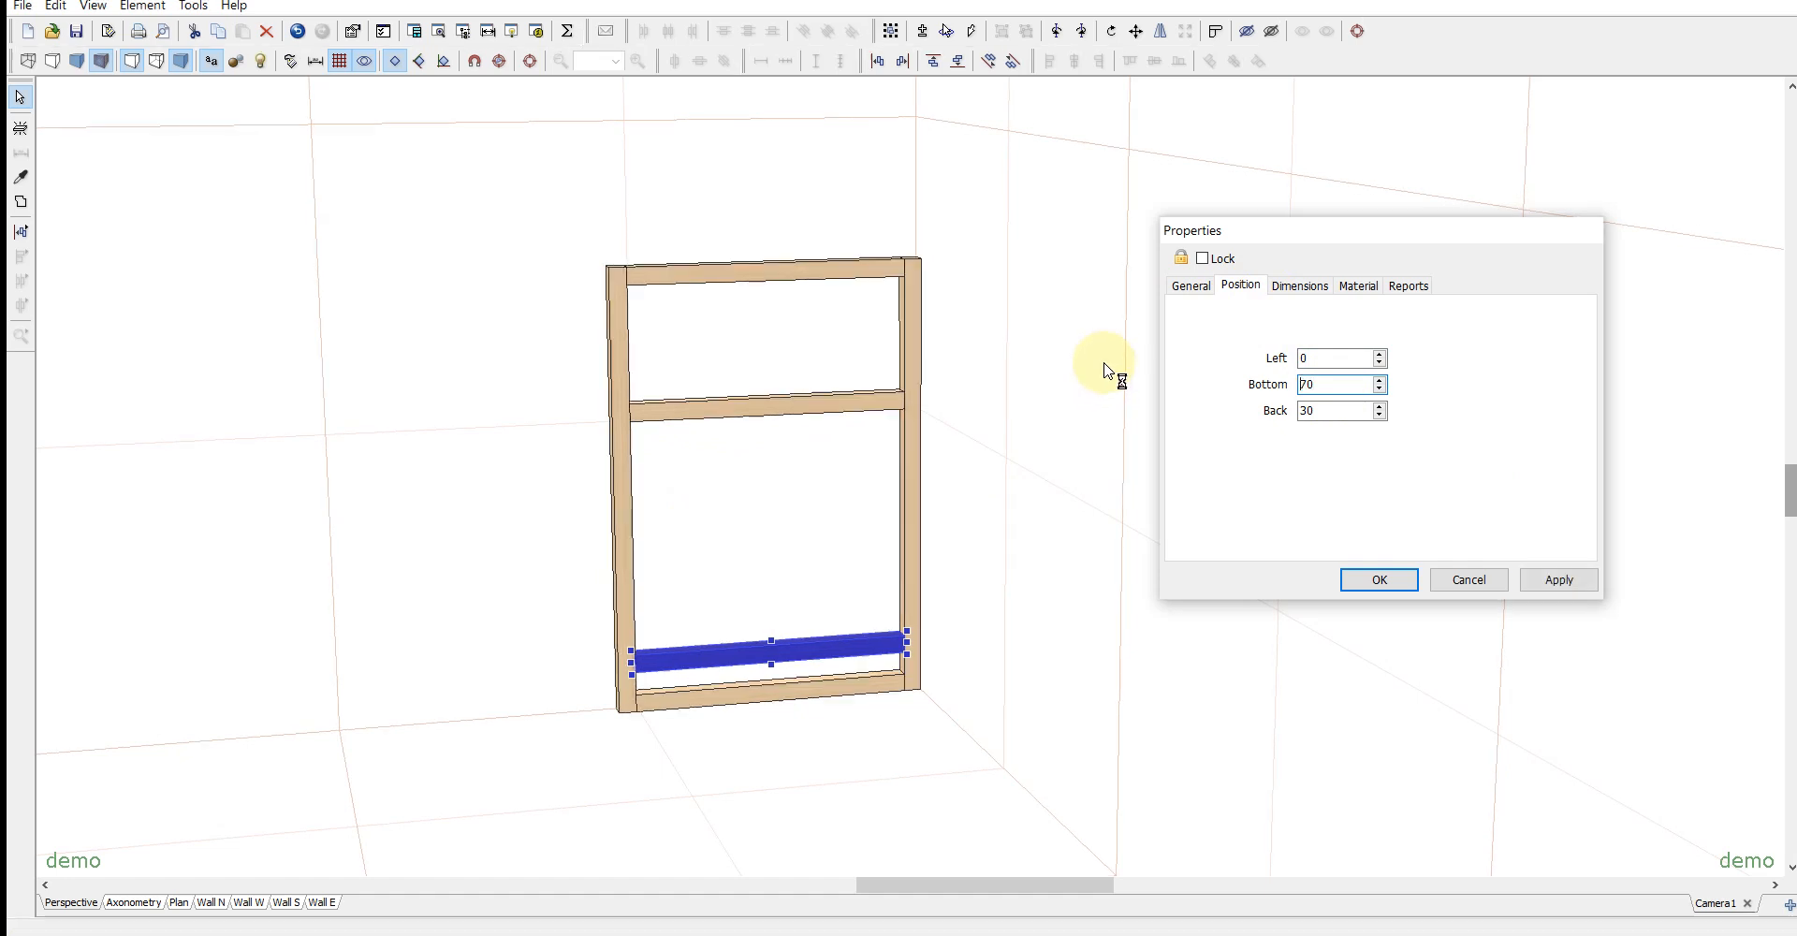
key(Return)
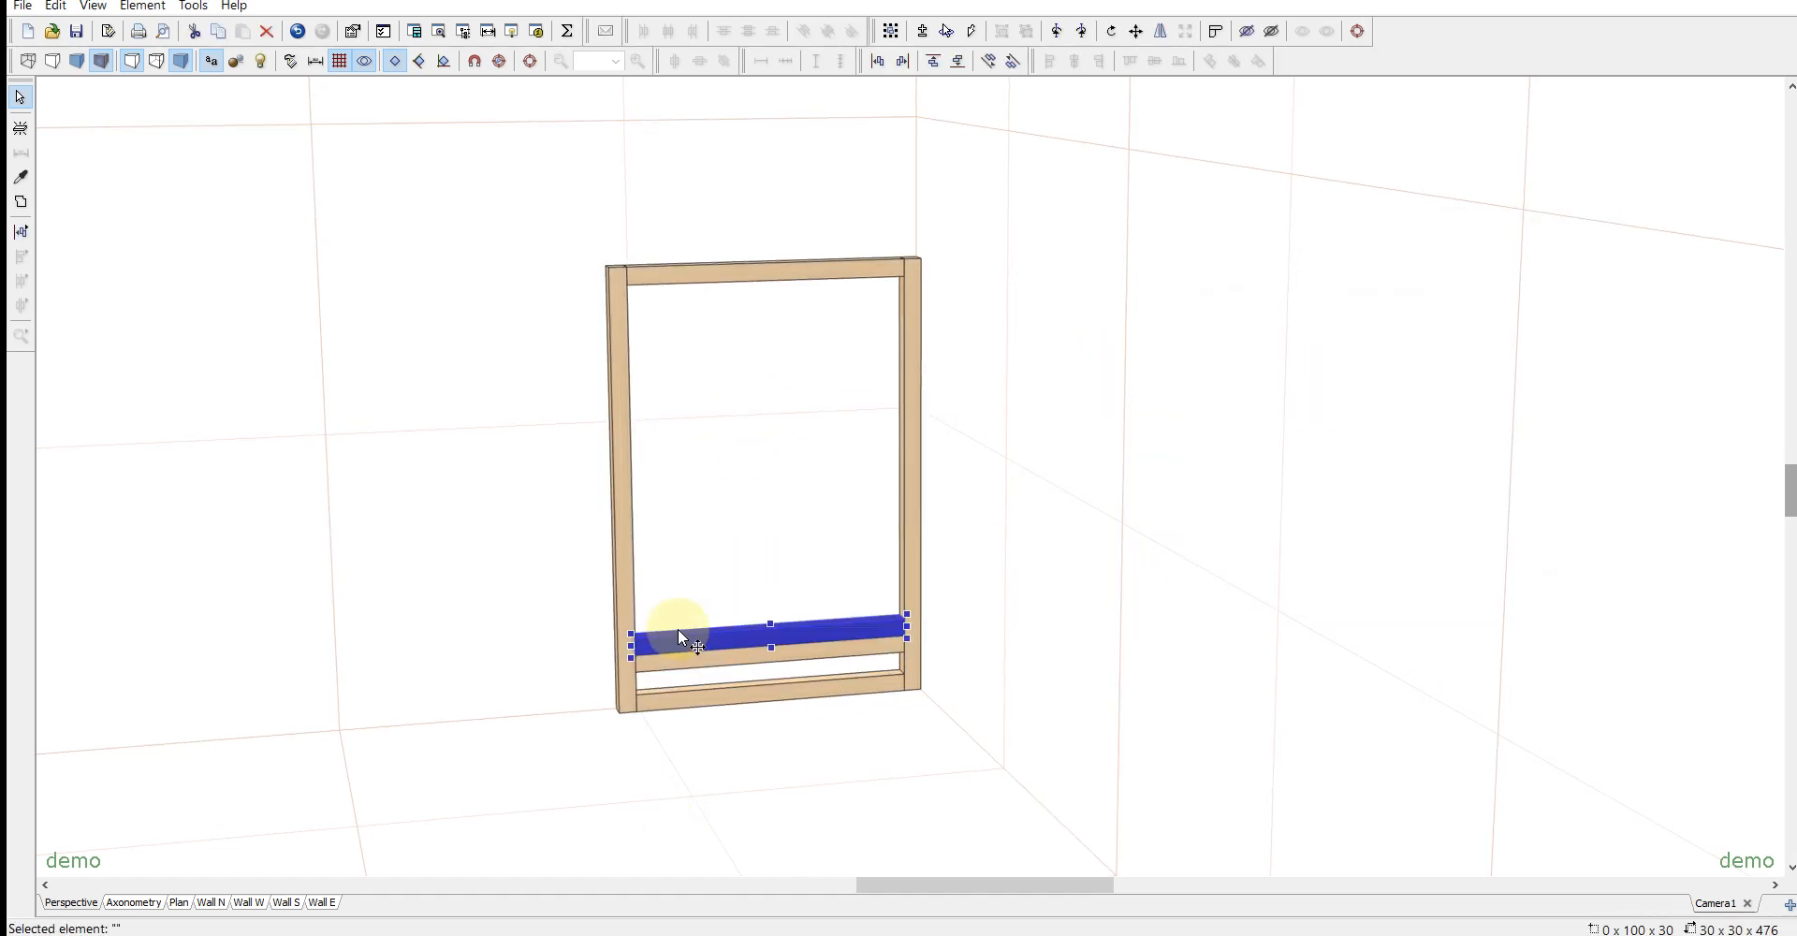
- Set the bottom position of the other copied rail to 530
double_click(680, 646)
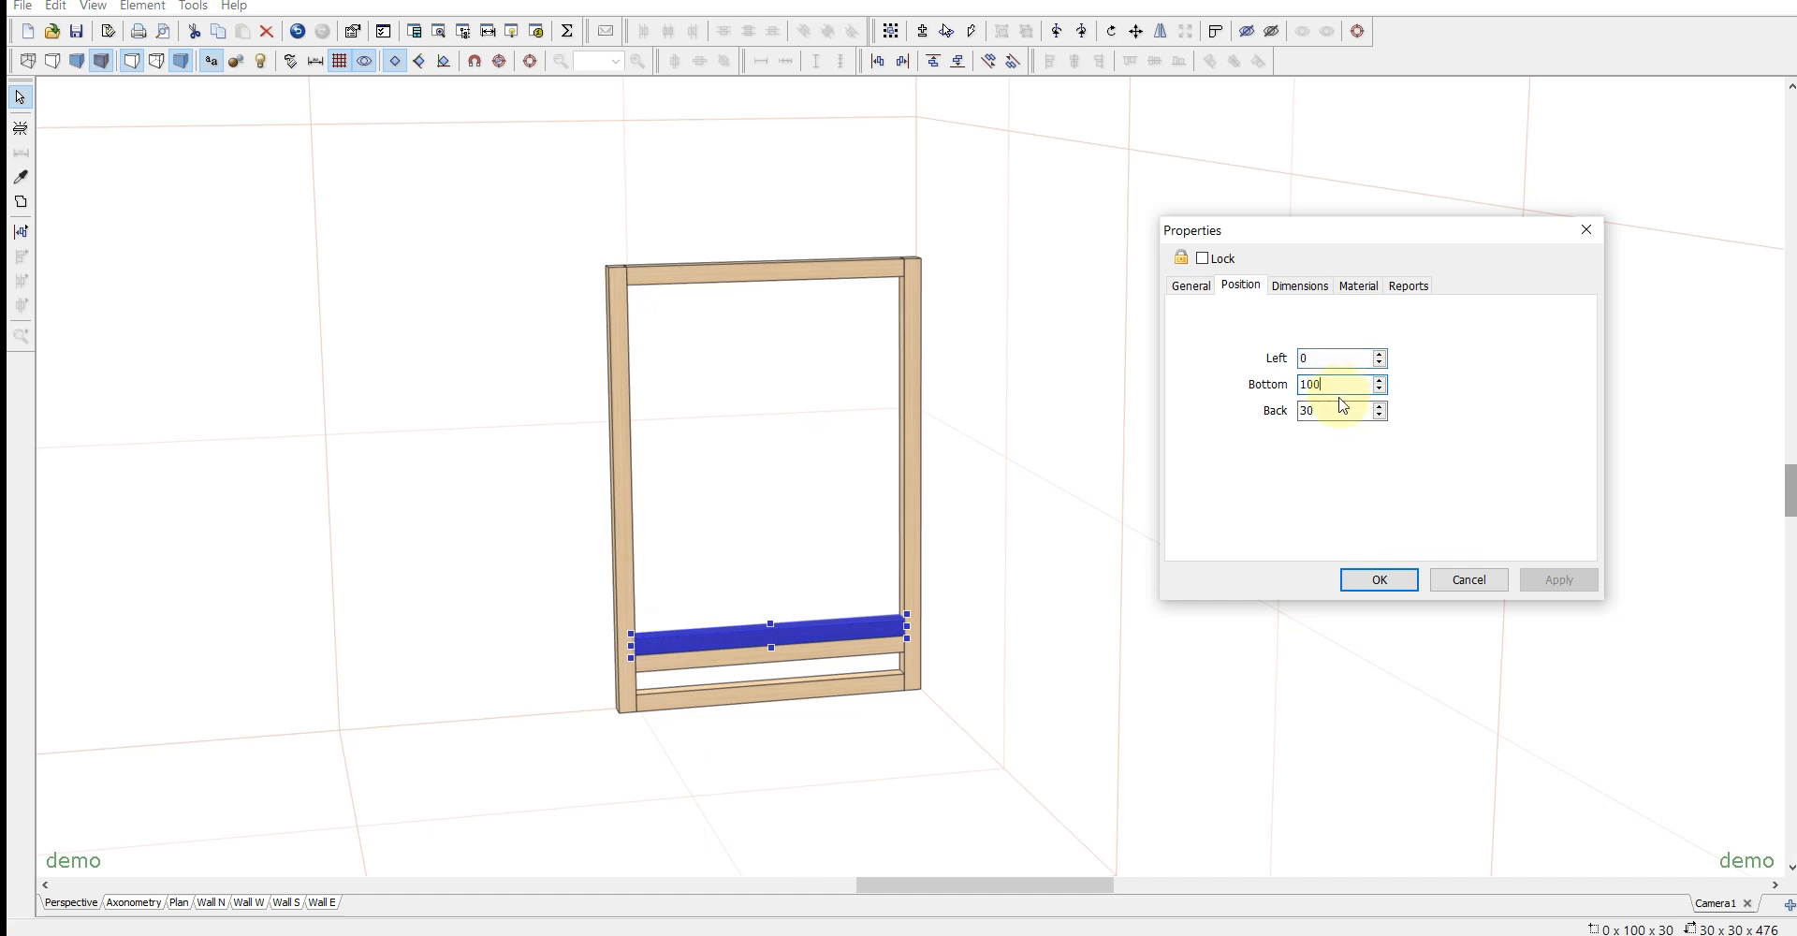
key(shift+Tab)
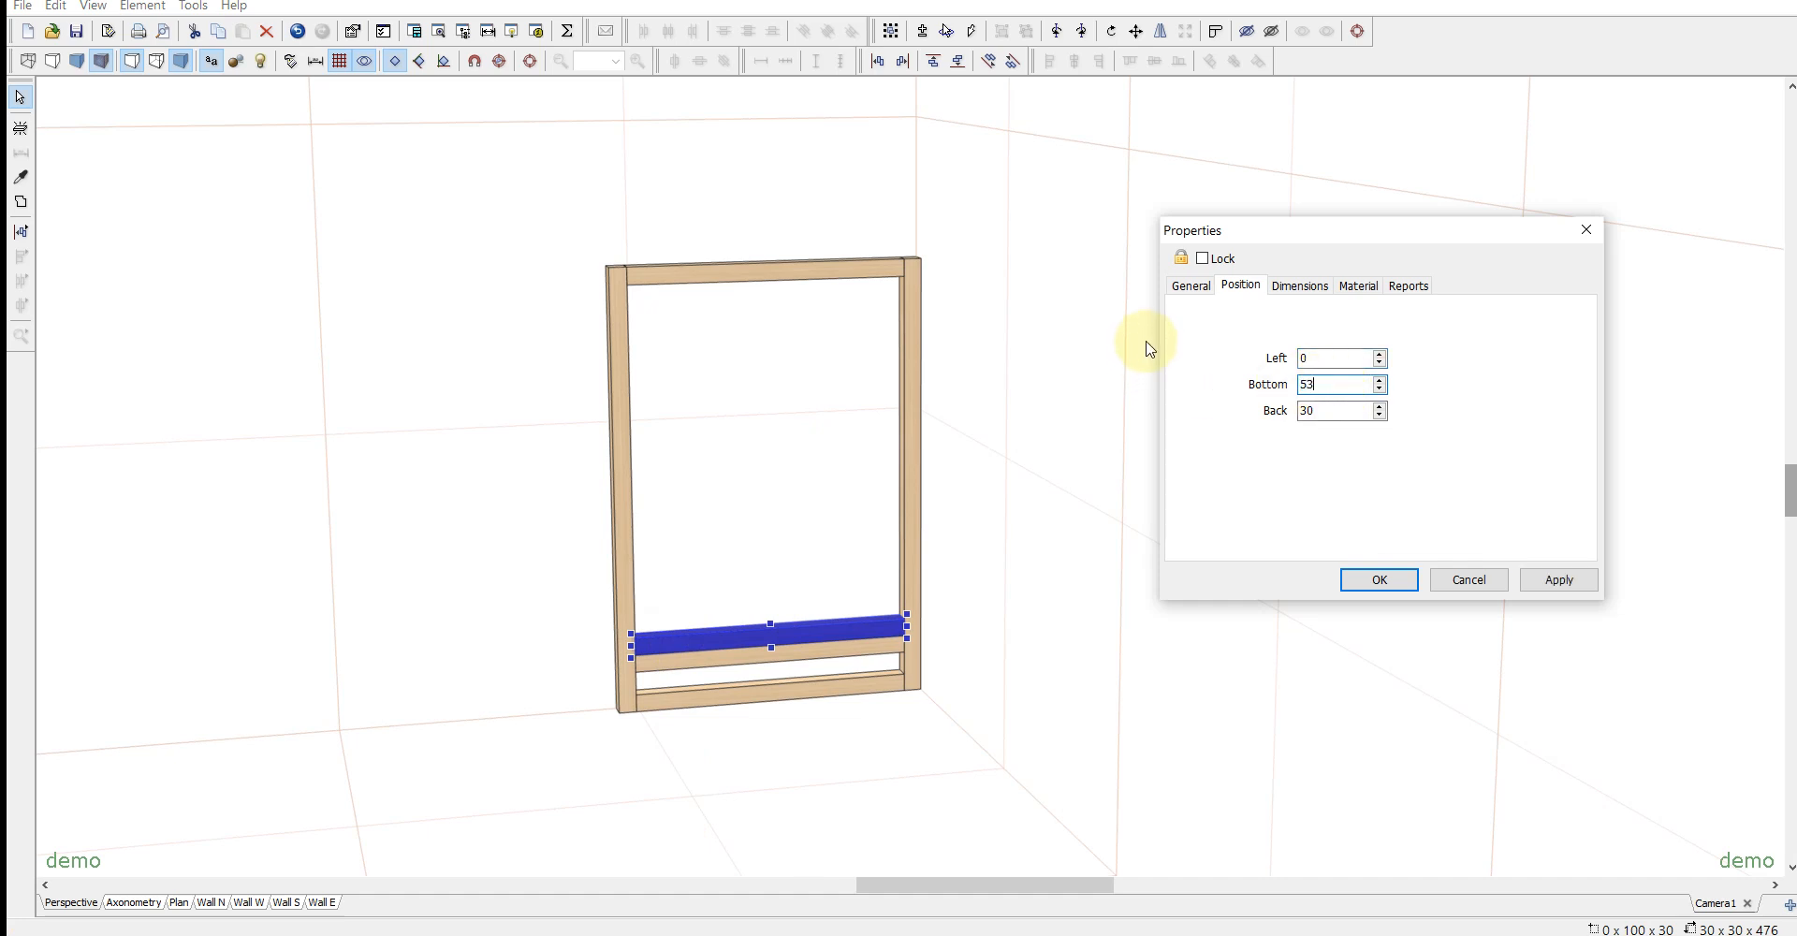
key(Return)
click(1095, 605)
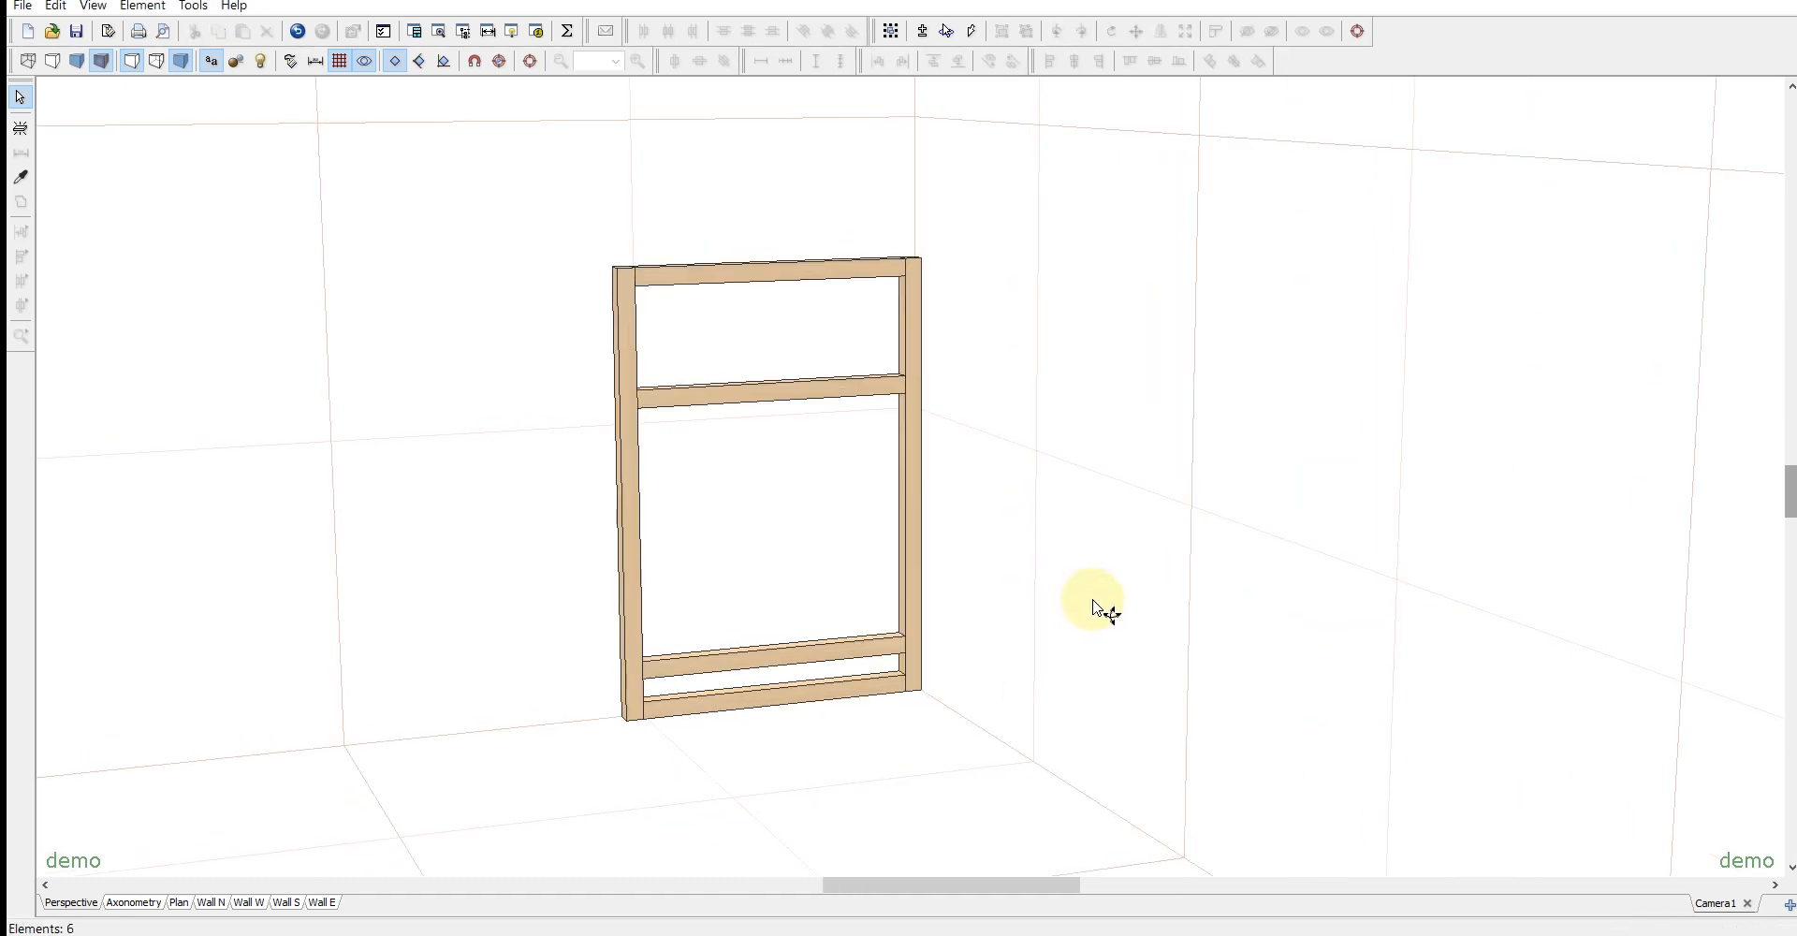
middle_drag(1139, 496, 1011, 553)
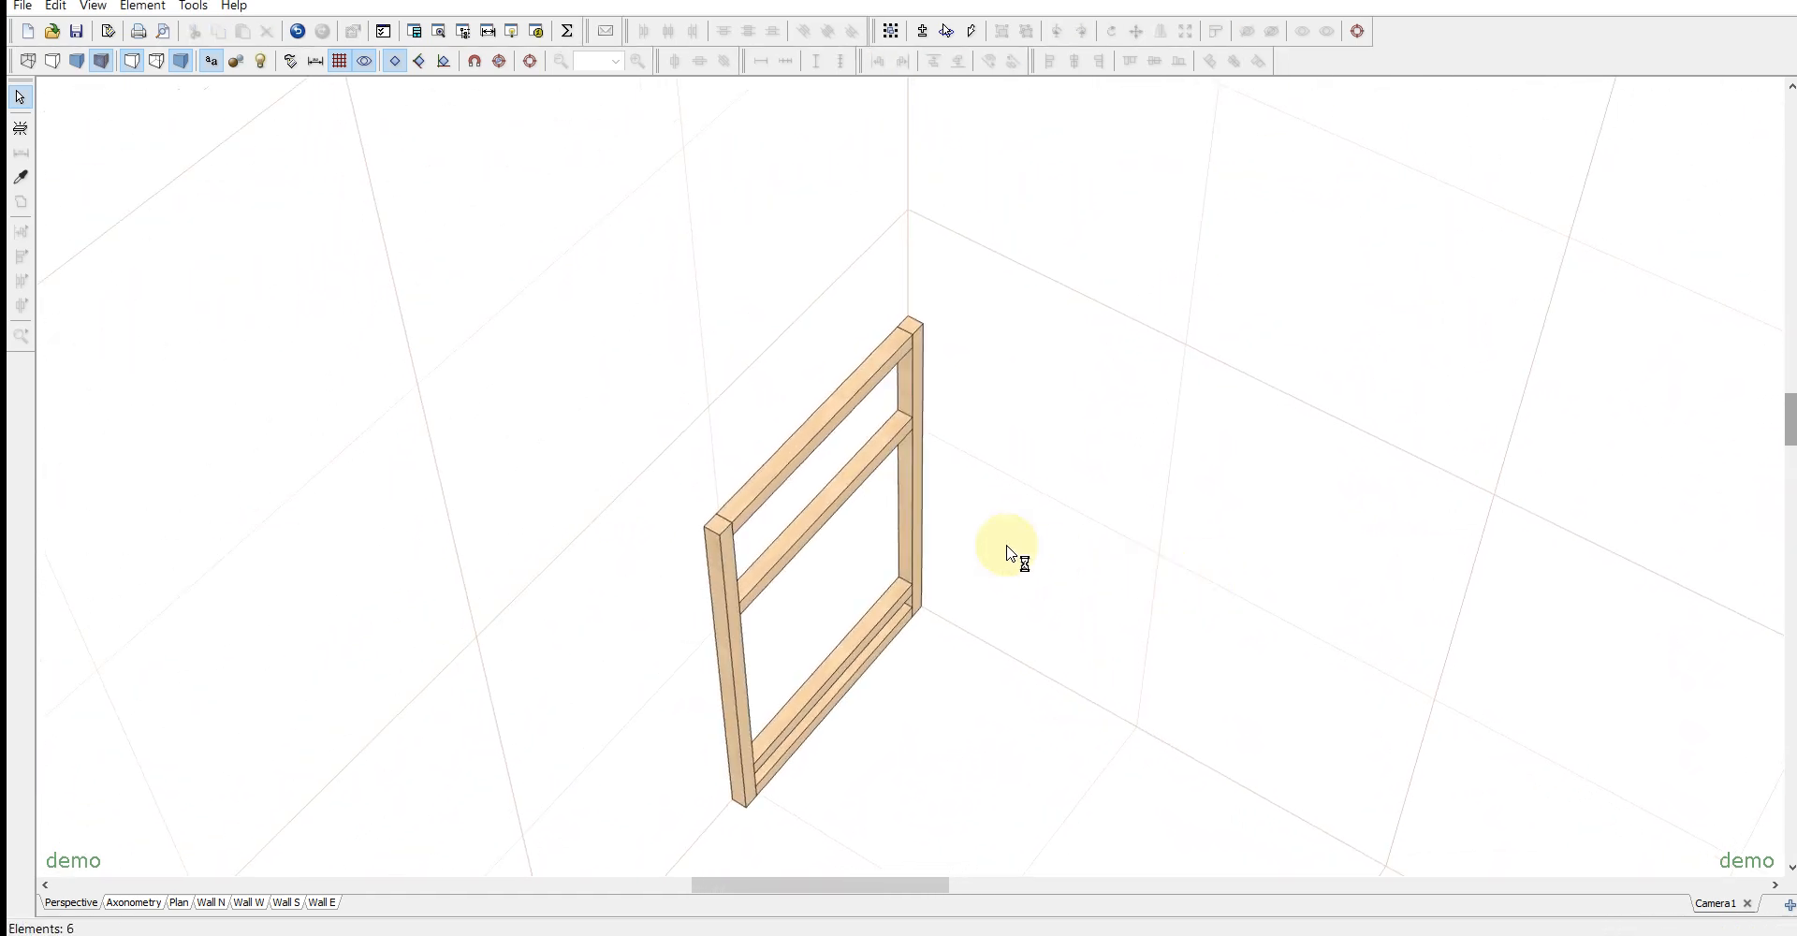
click(814, 429)
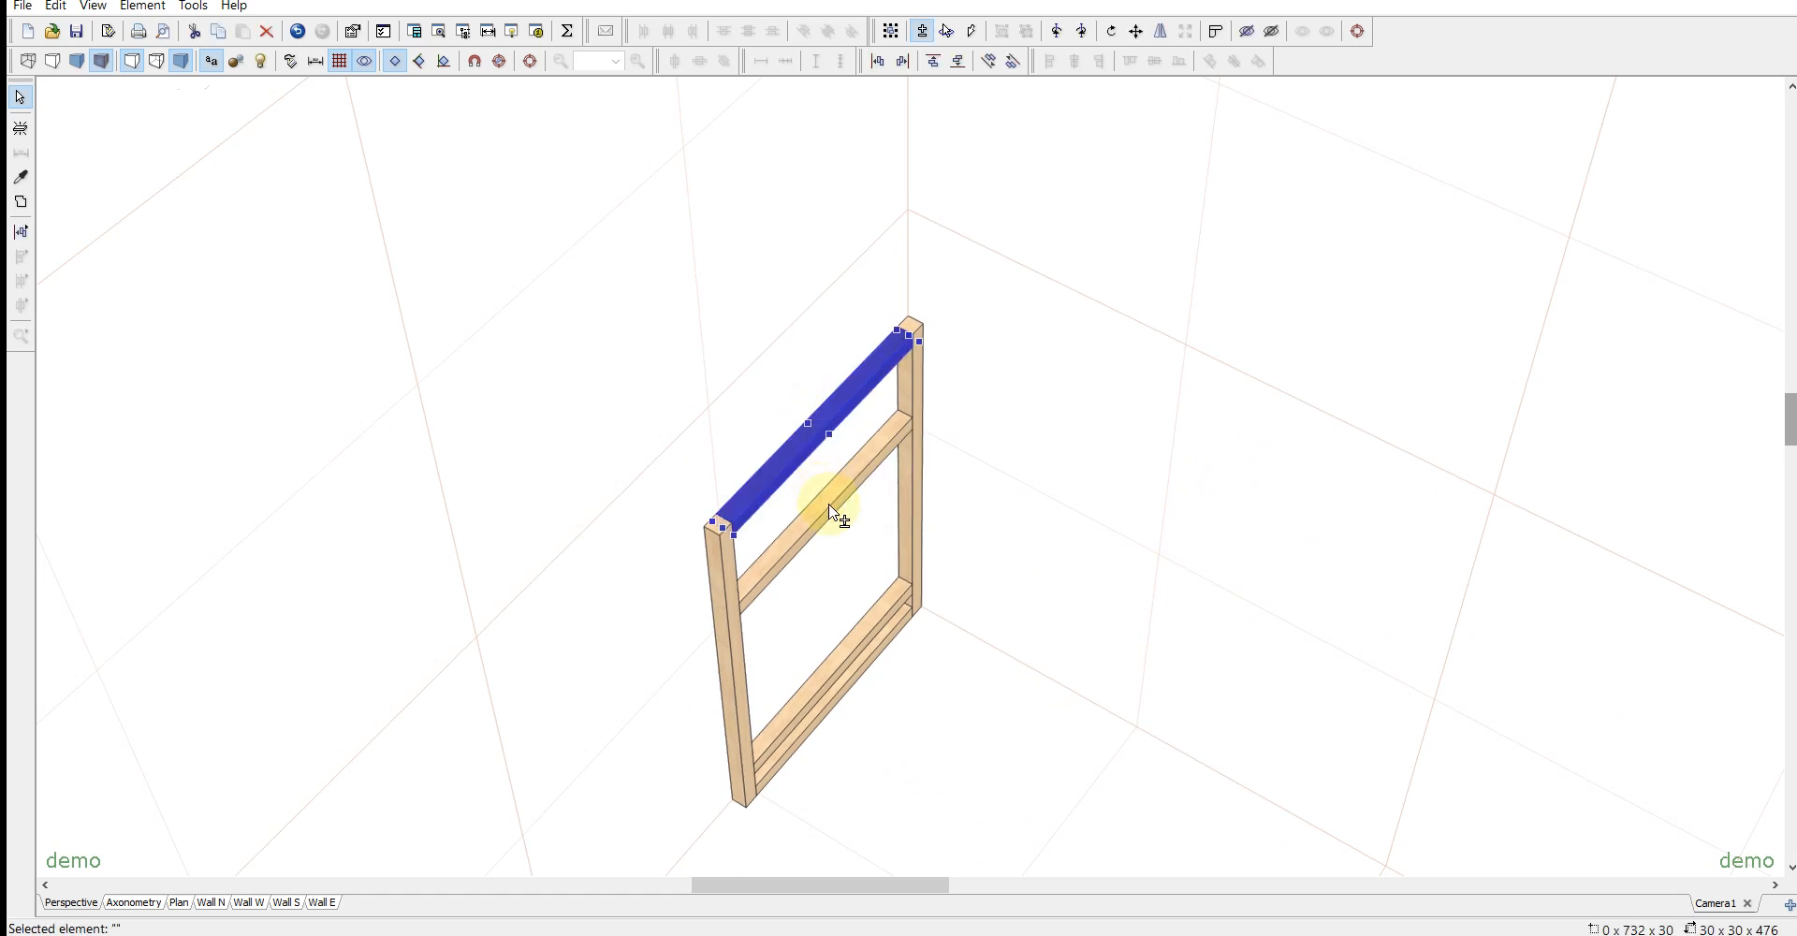
ctrl+click(866, 646)
click(727, 427)
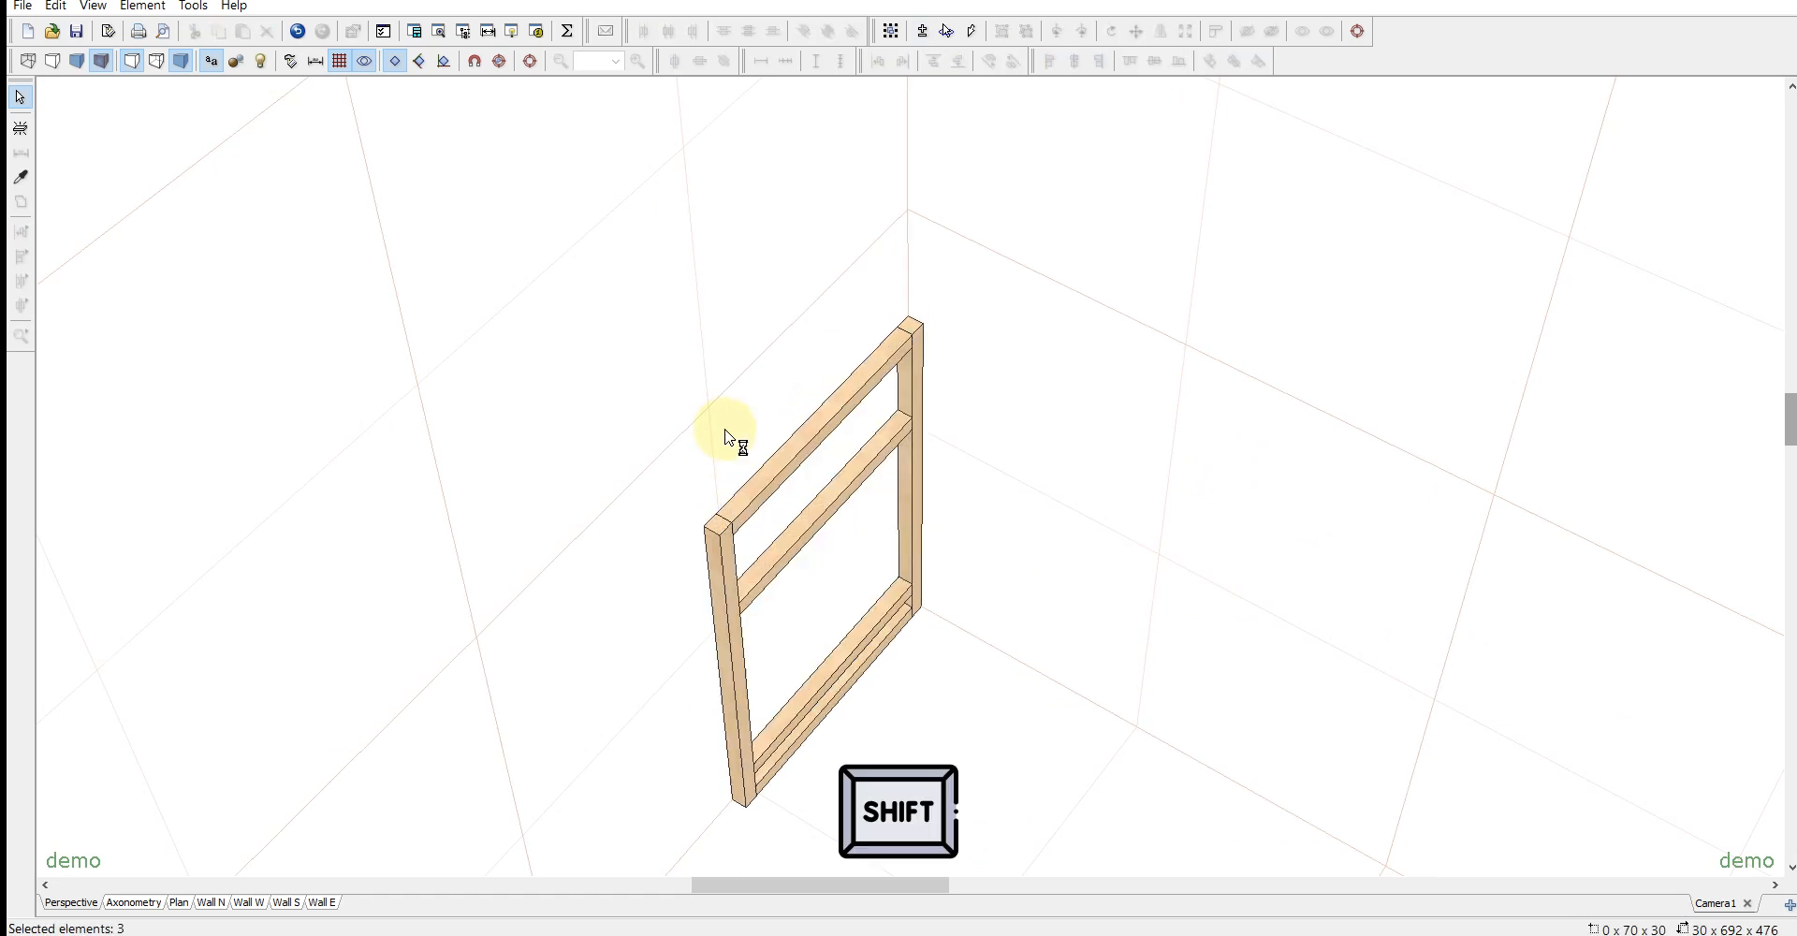
- Select the top rail and the rails at heights 530 and 70 together and duplicate them
shift+click(774, 472)
shift+click(812, 528)
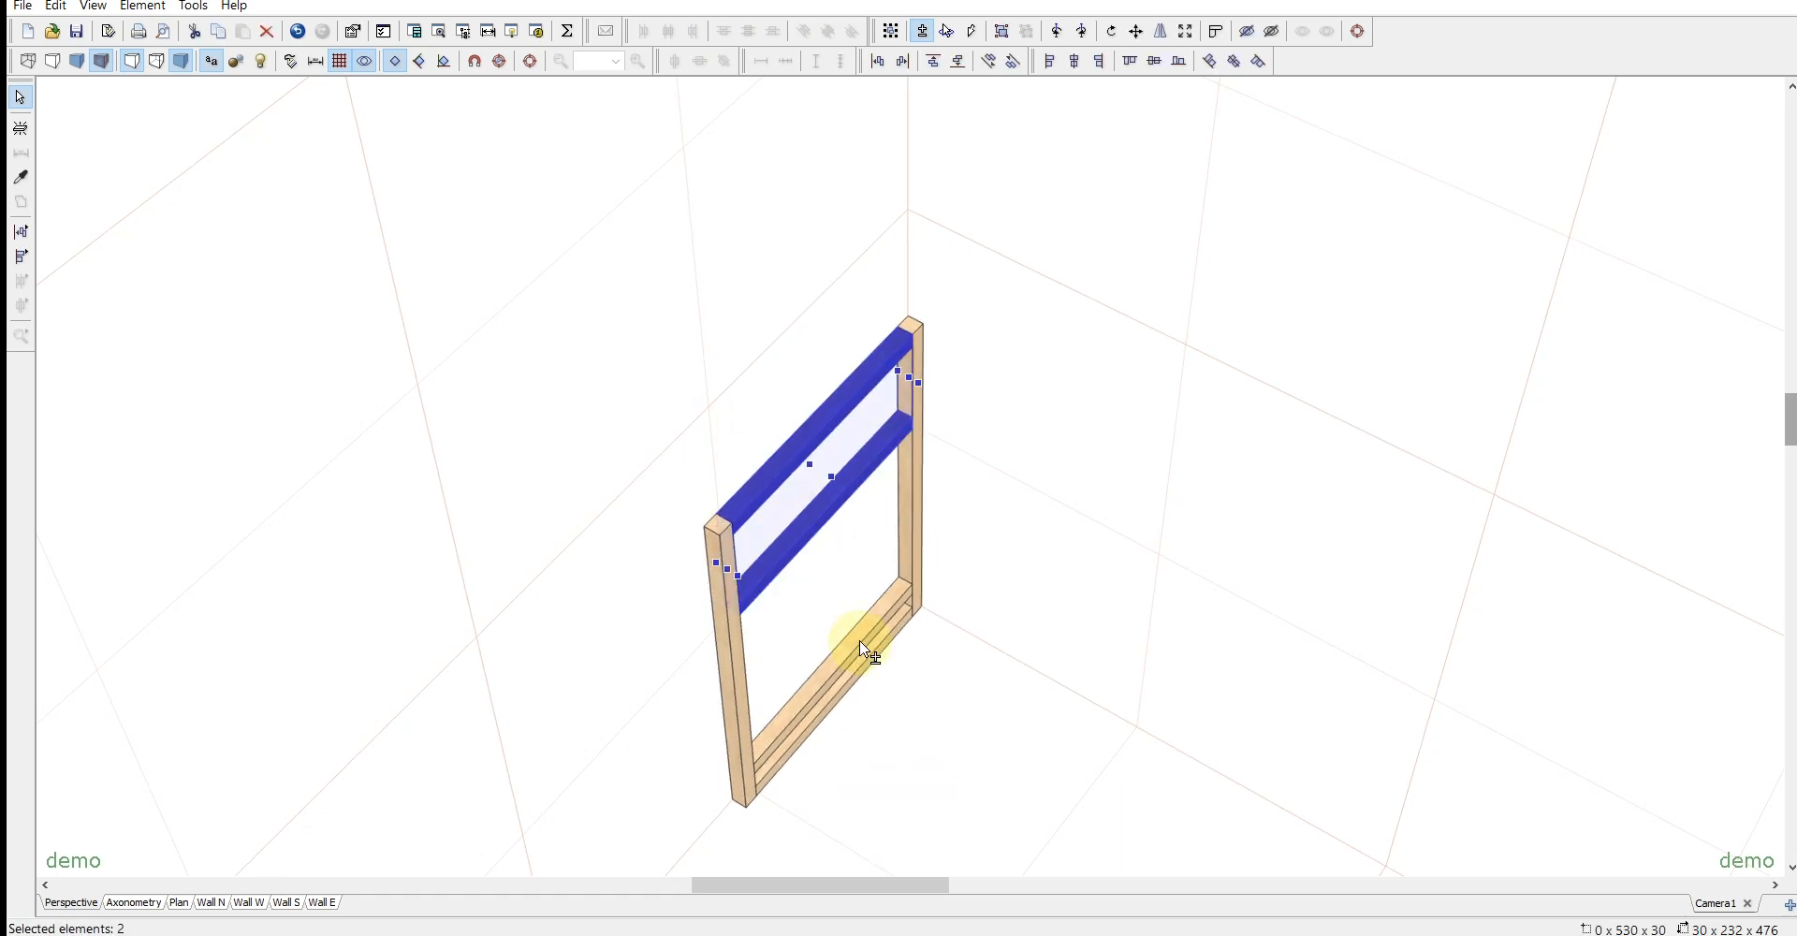
shift+click(859, 646)
scroll(1090, 697, down, 3)
middle_drag(1098, 681, 1127, 671)
key(ctrl+d)
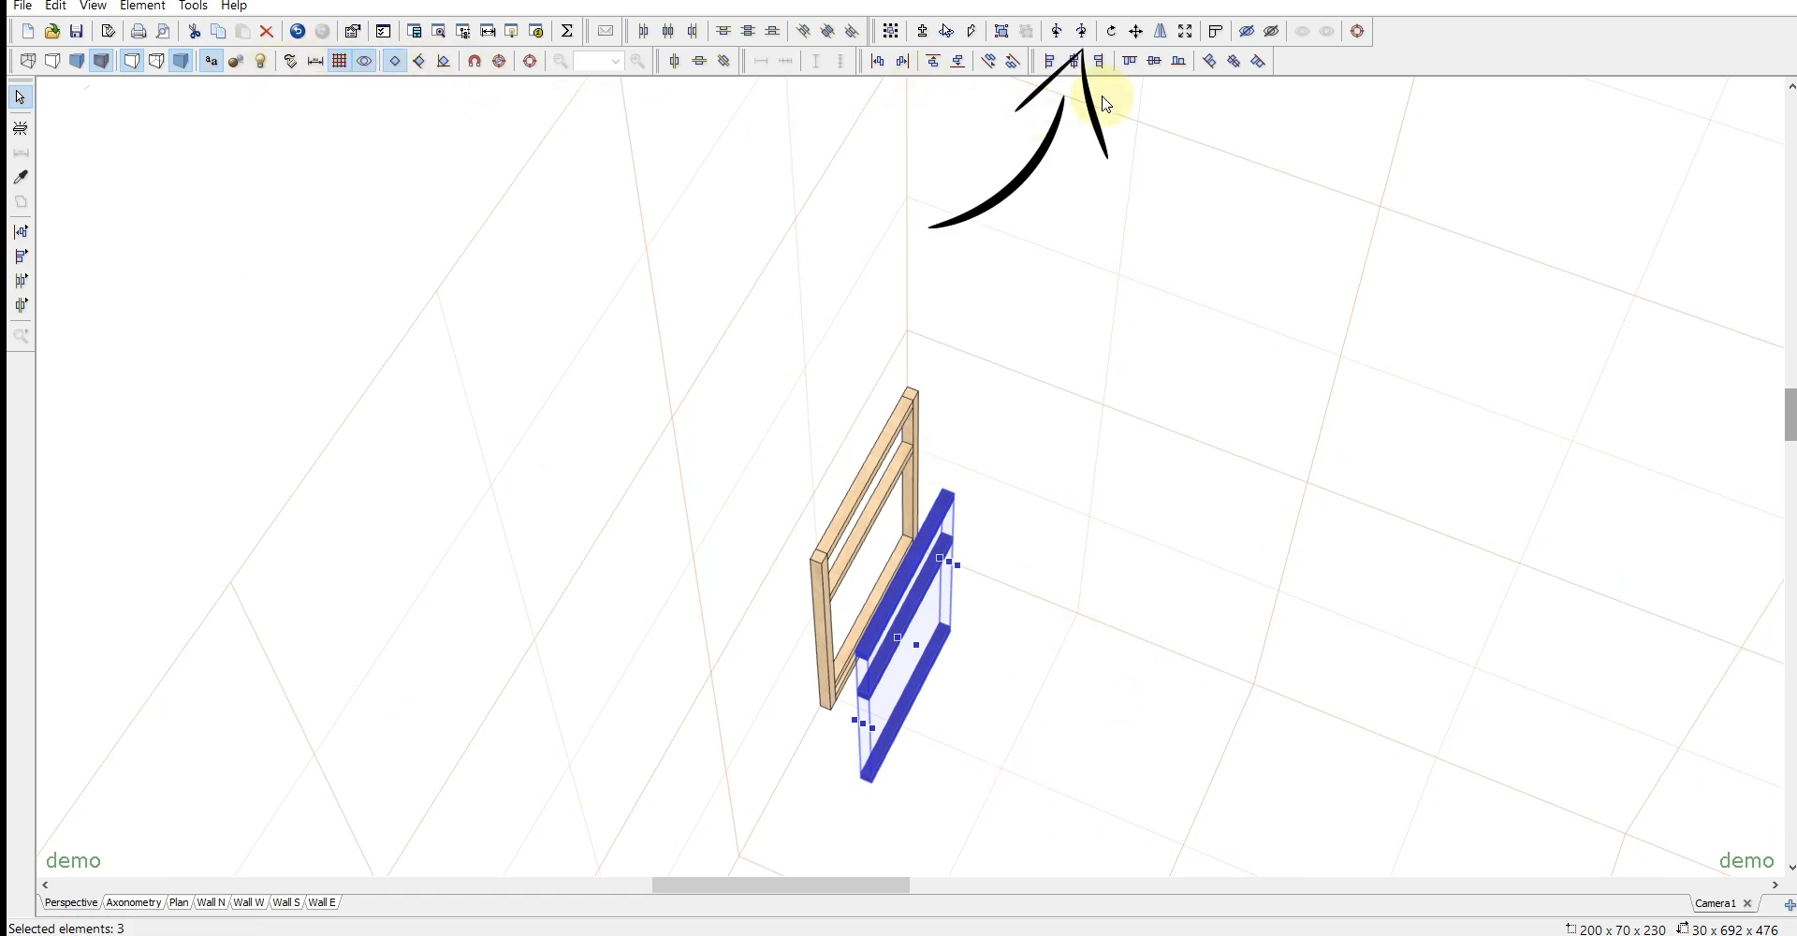
- Rotate the three duplicated rails a quarter turn about the vertical axis and place them along the back wall against the corner post
click(1083, 32)
drag(975, 594, 1034, 109)
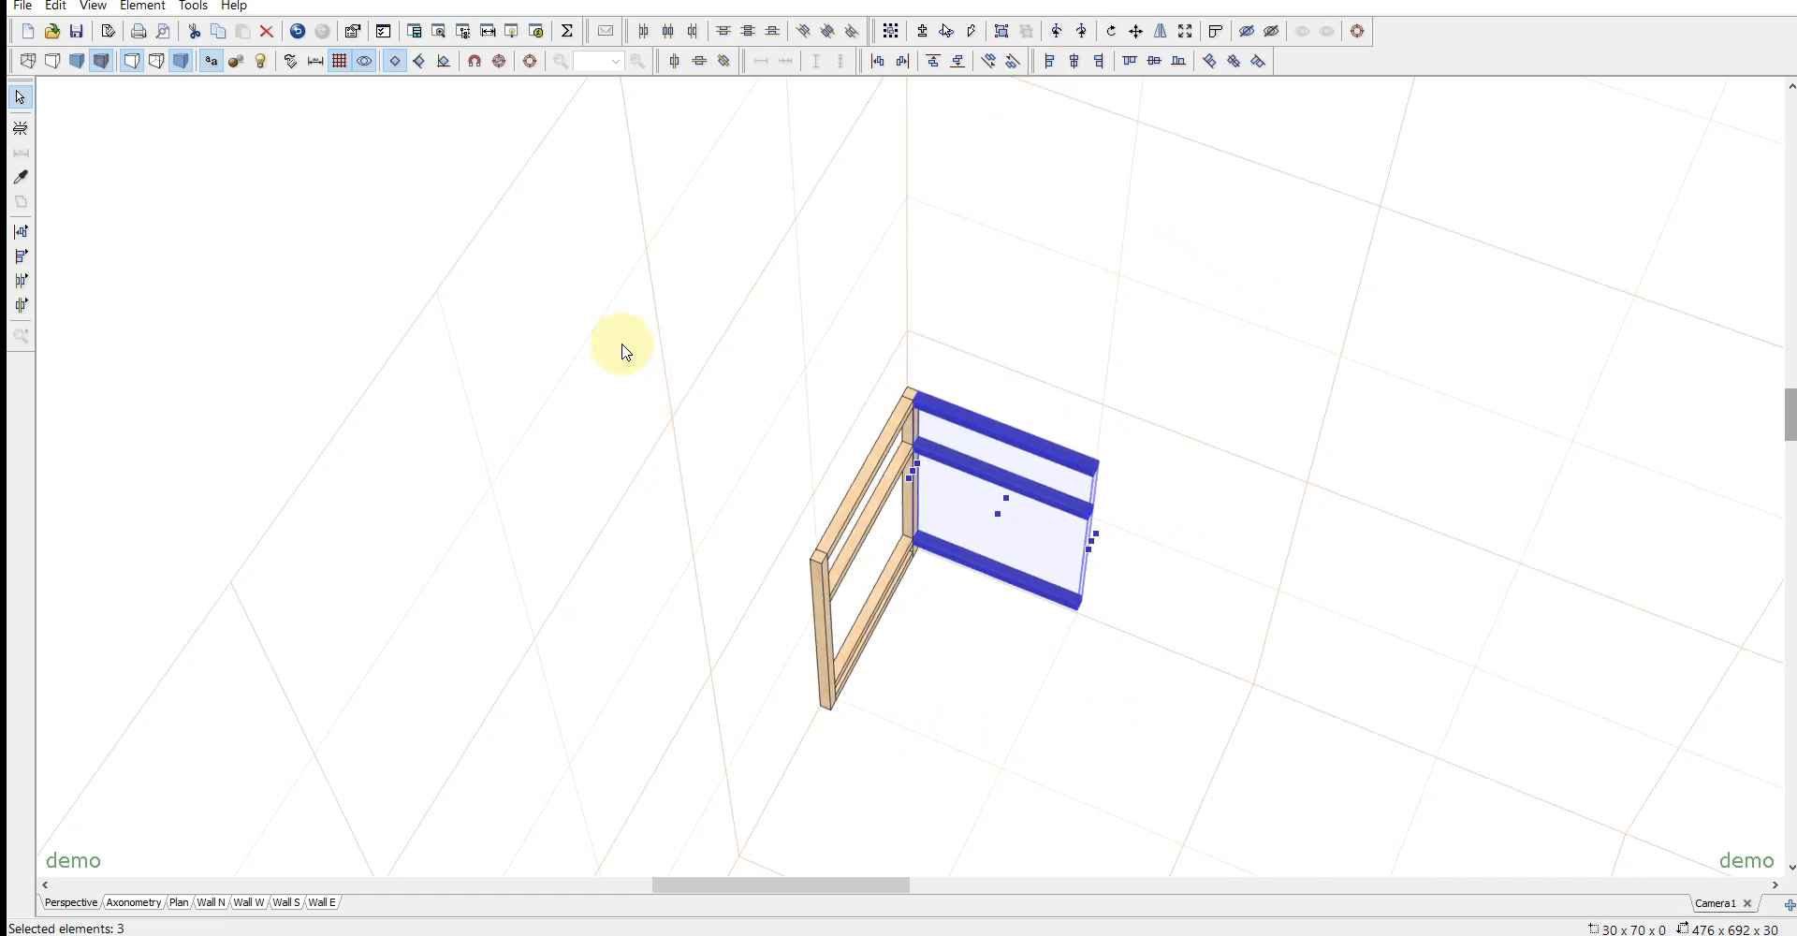
- Duplicate all the frame parts, turn the copy 180° about the vertical axis and fit it opposite the original to close the four-post frame
key(shift)
shift+drag(592, 254, 1286, 834)
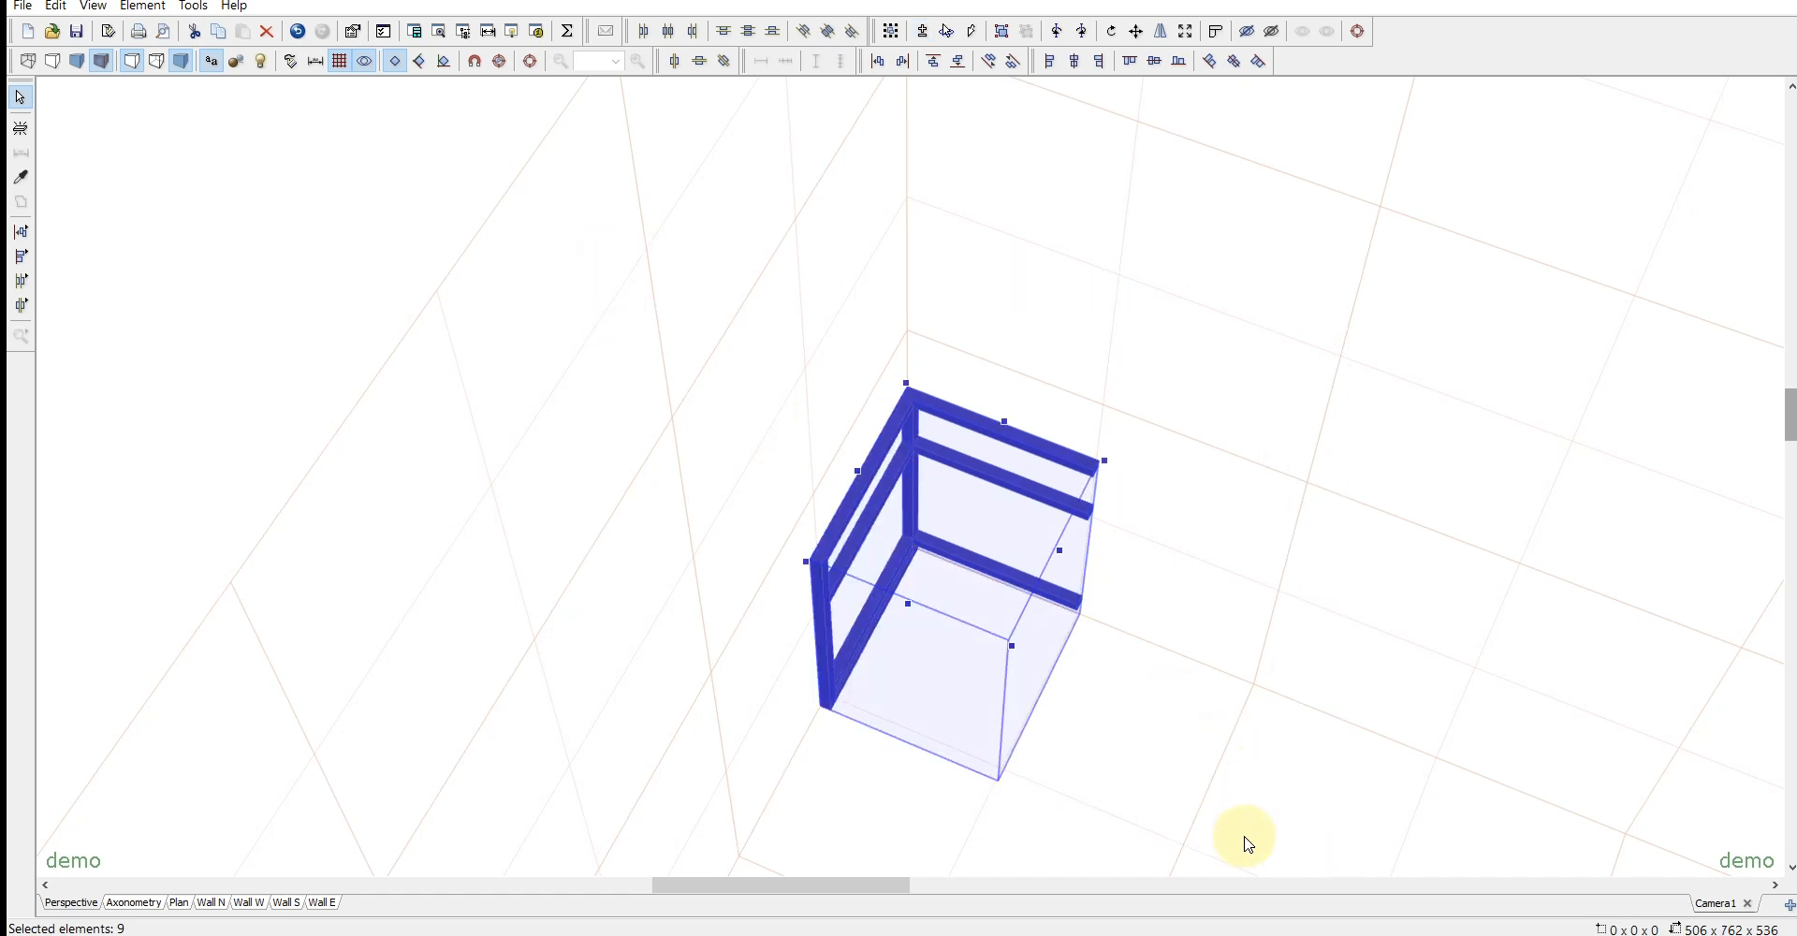
key(ctrl+d)
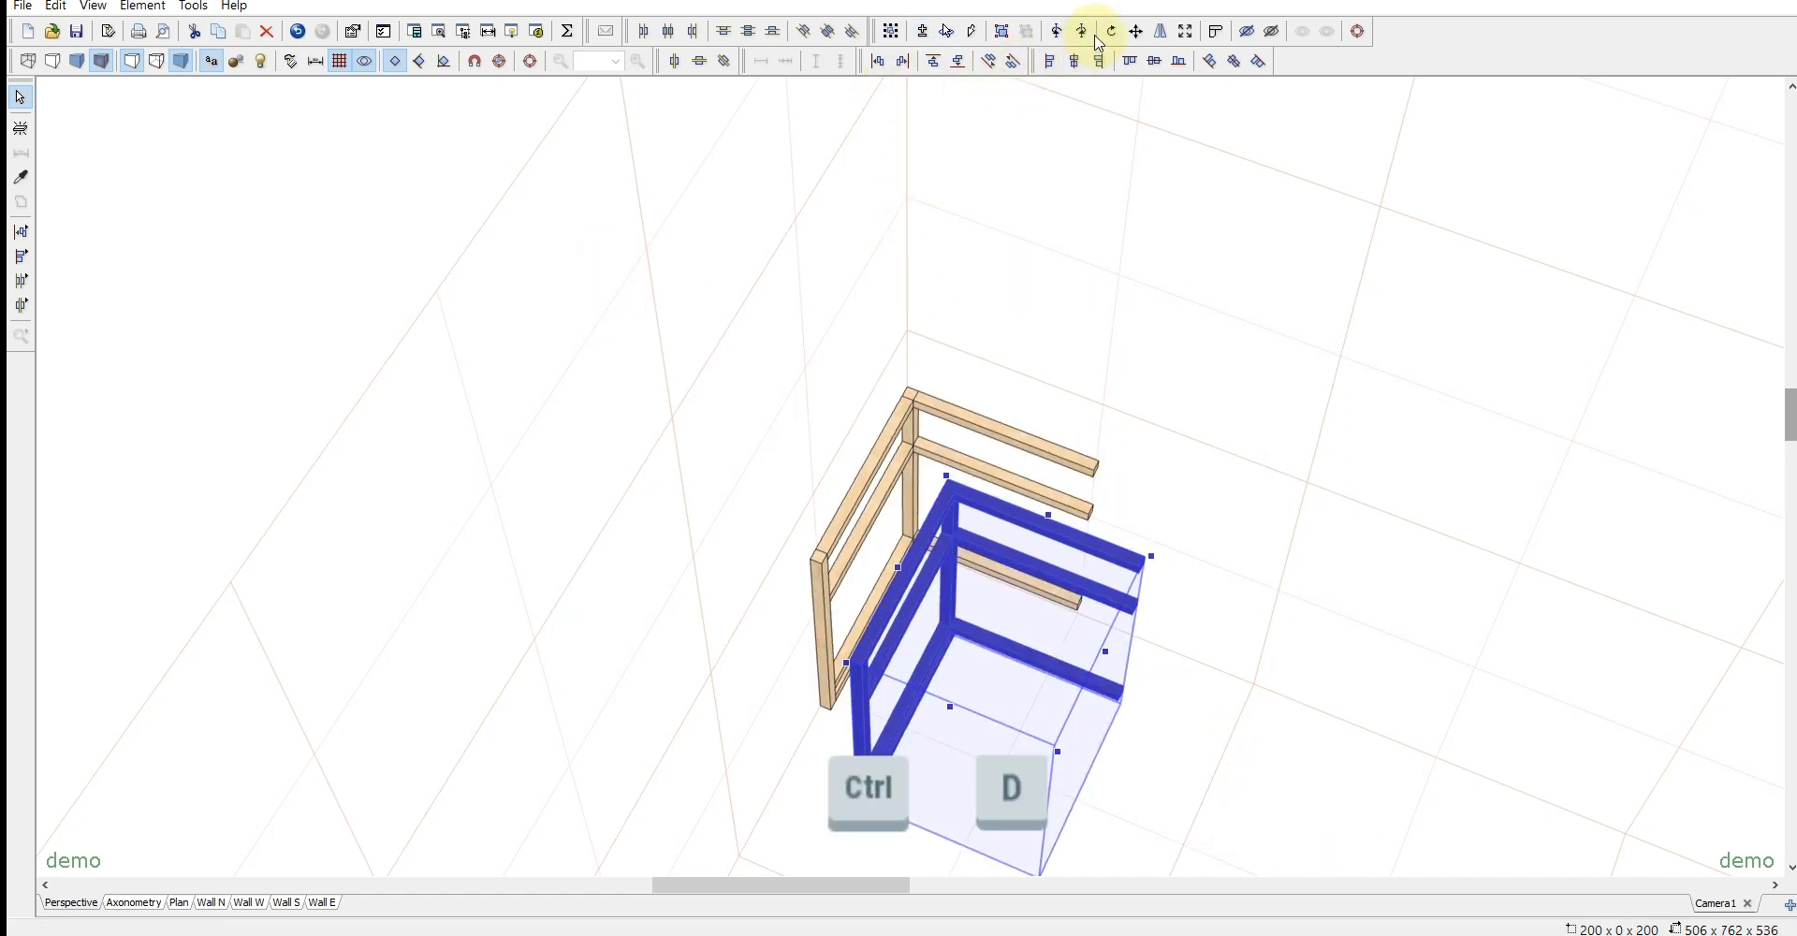
click(1080, 31)
click(1081, 31)
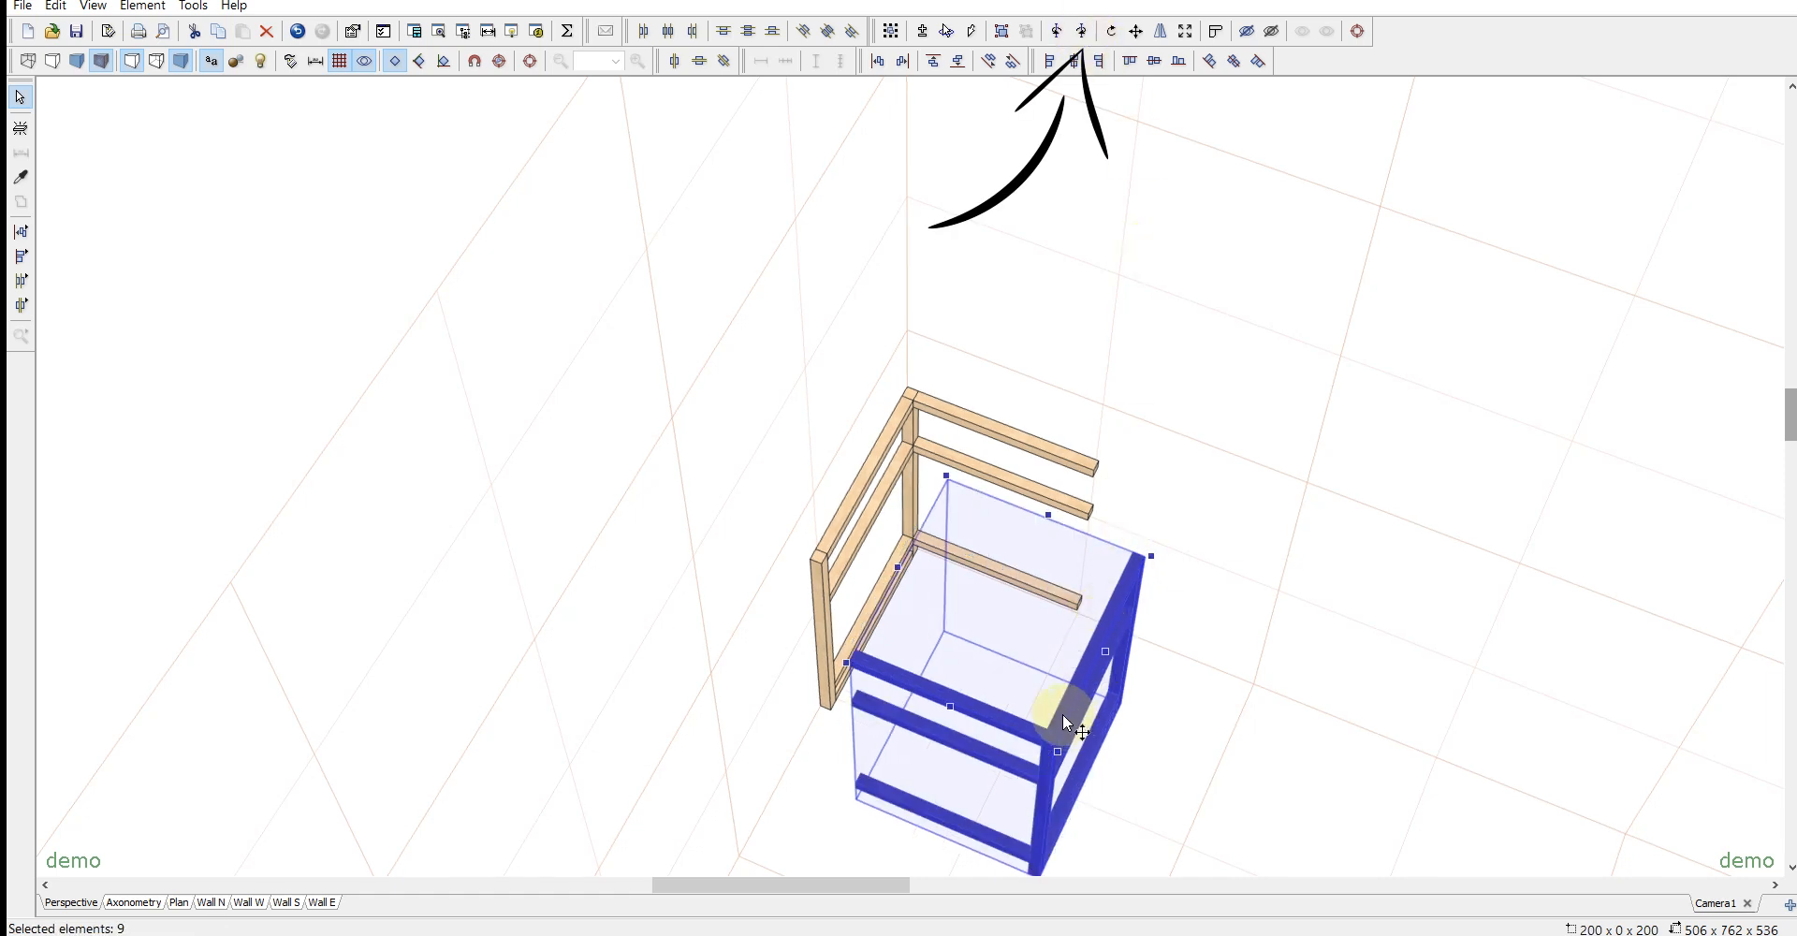
drag(1063, 723, 1110, 402)
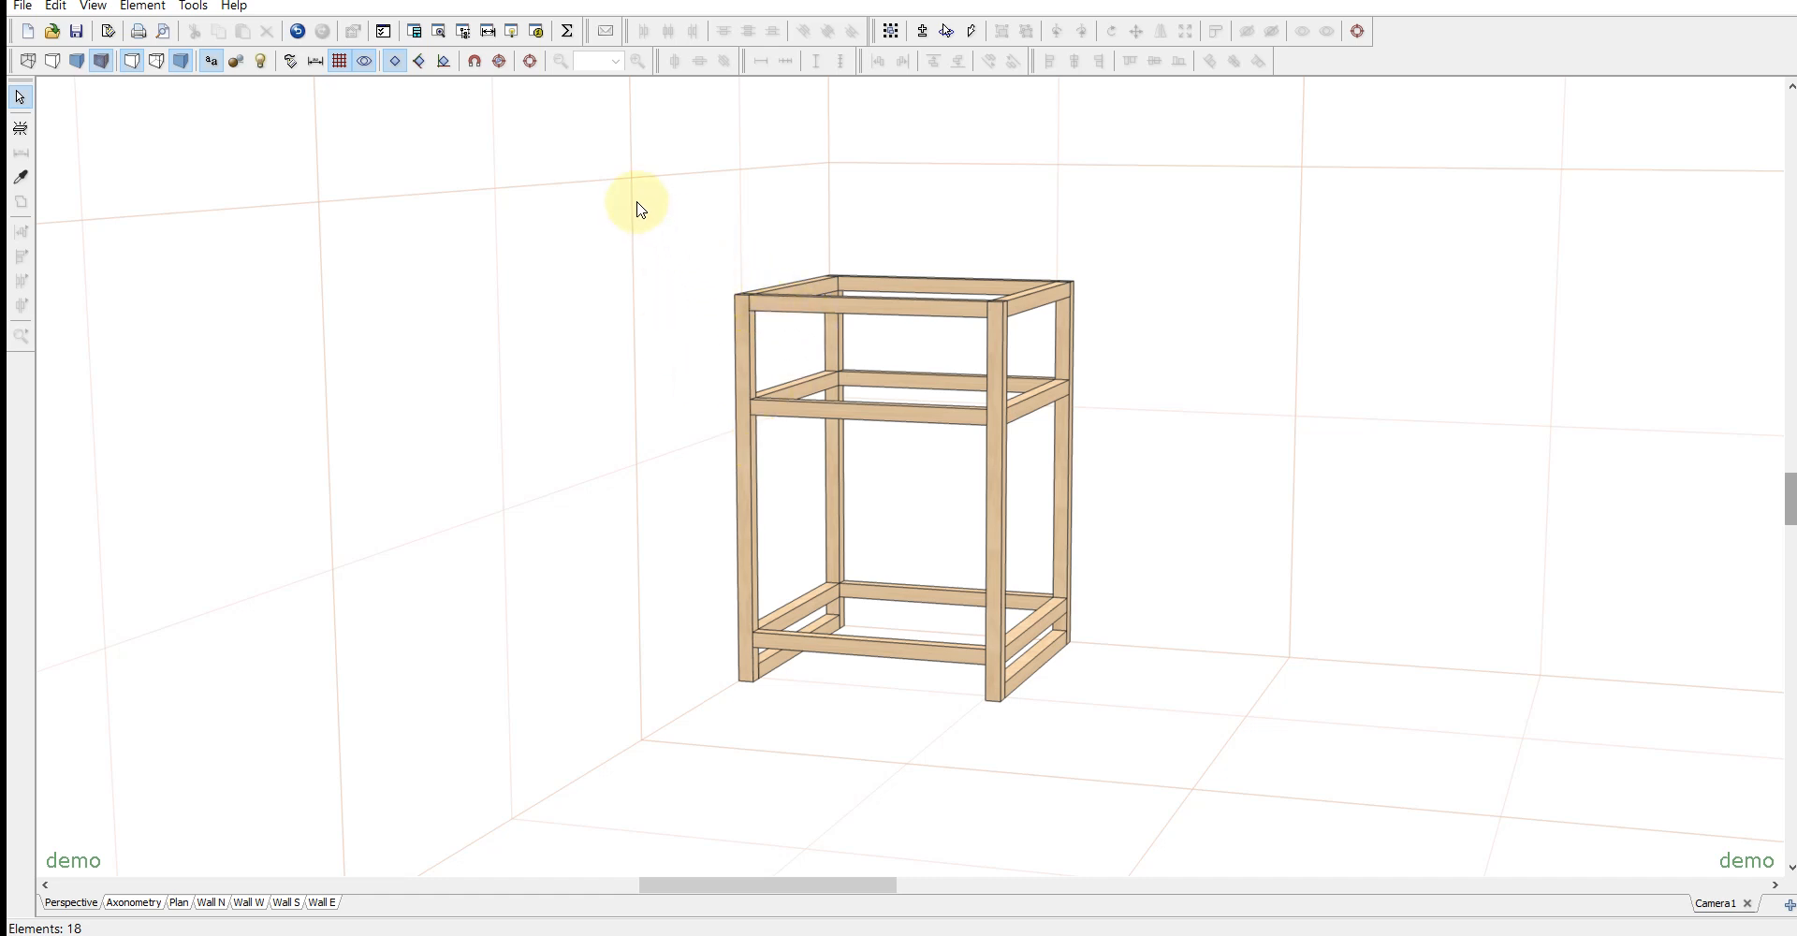
- Select all the frame parts and group them into one element
key(shift)
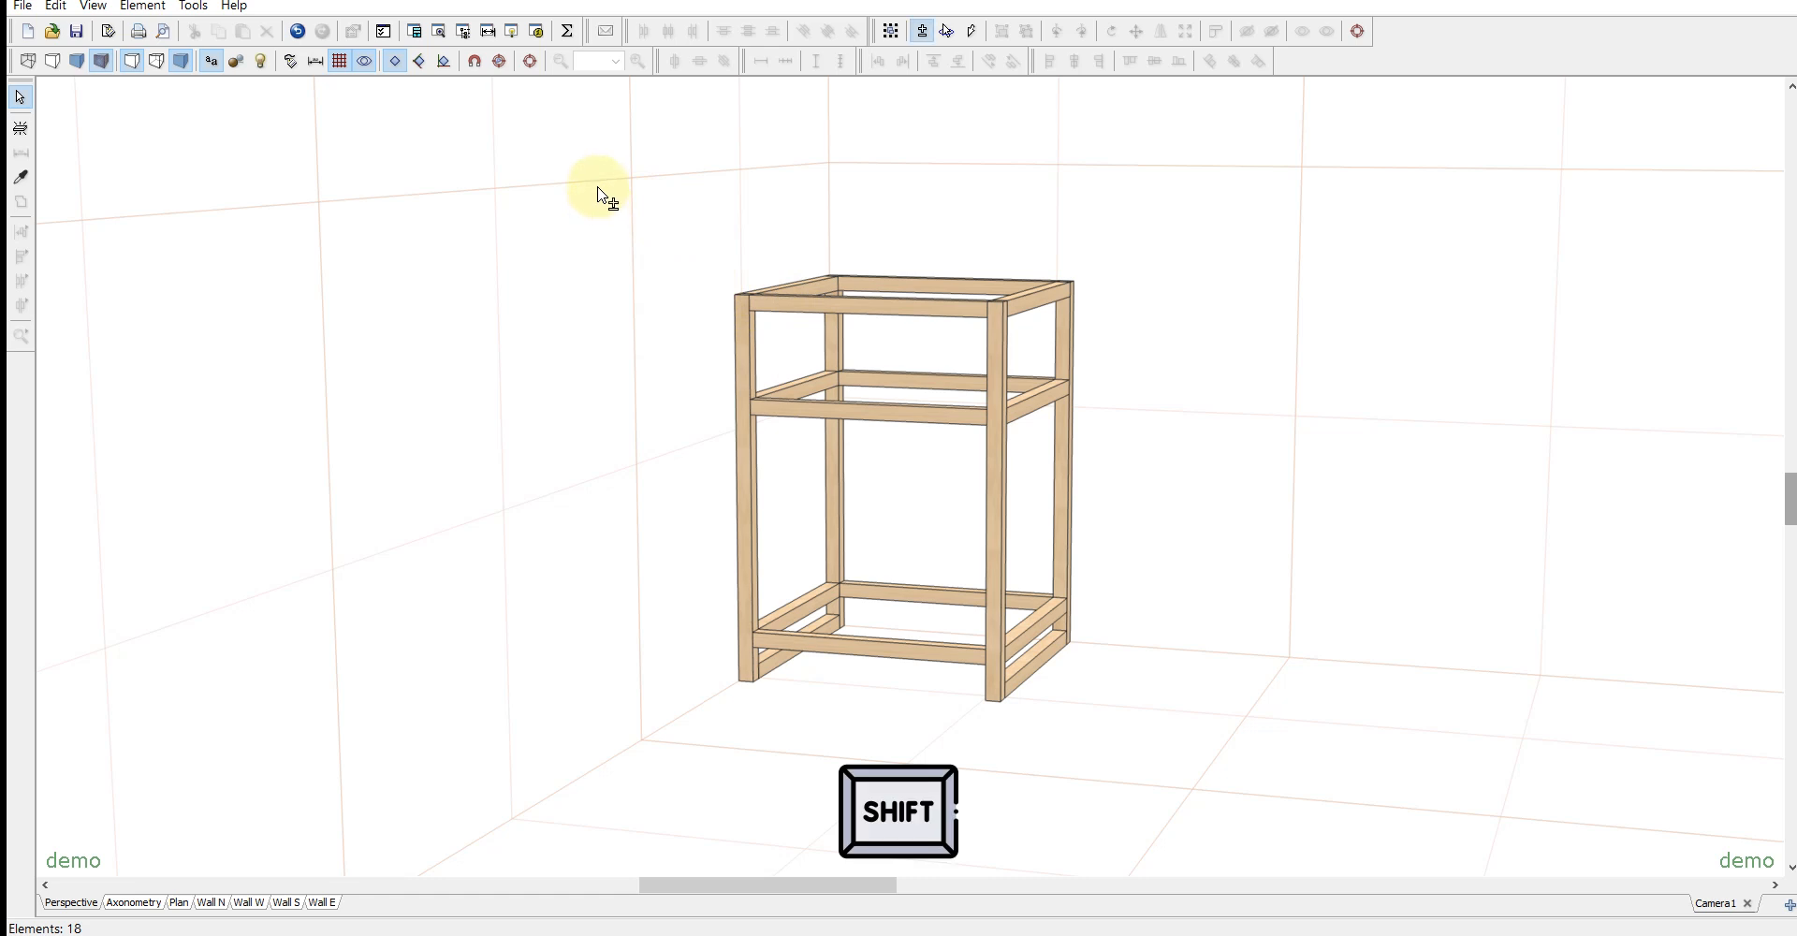
key(ctrl+a)
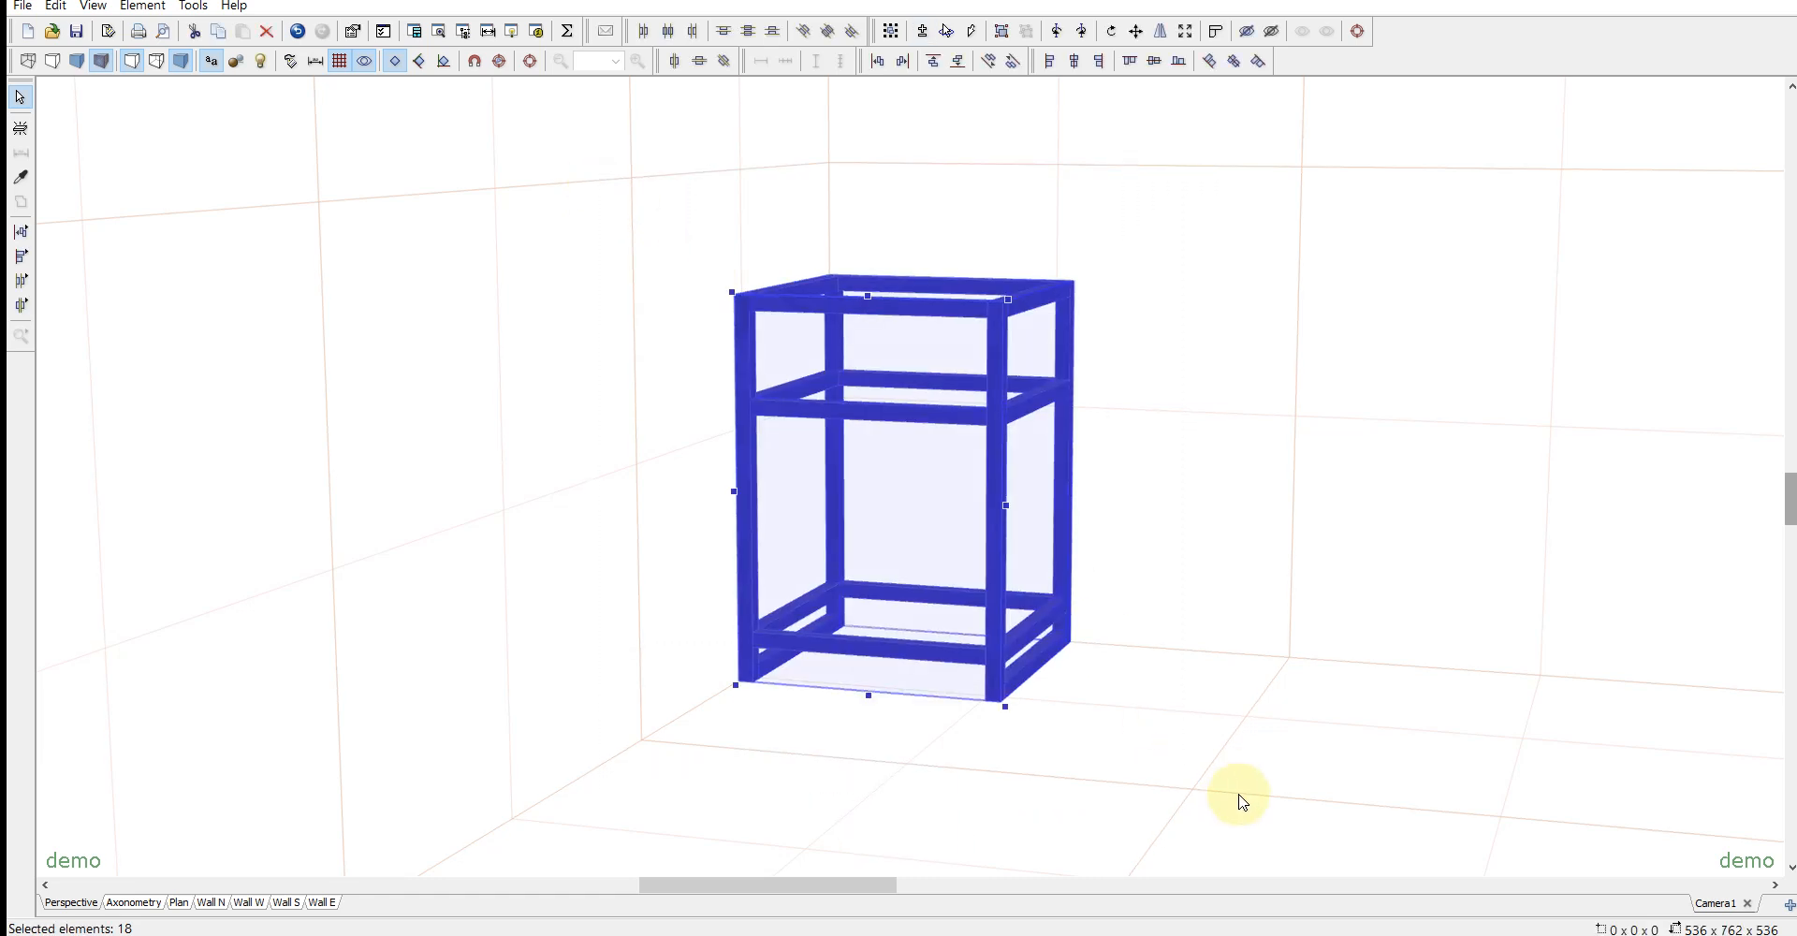
key(ctrl+g)
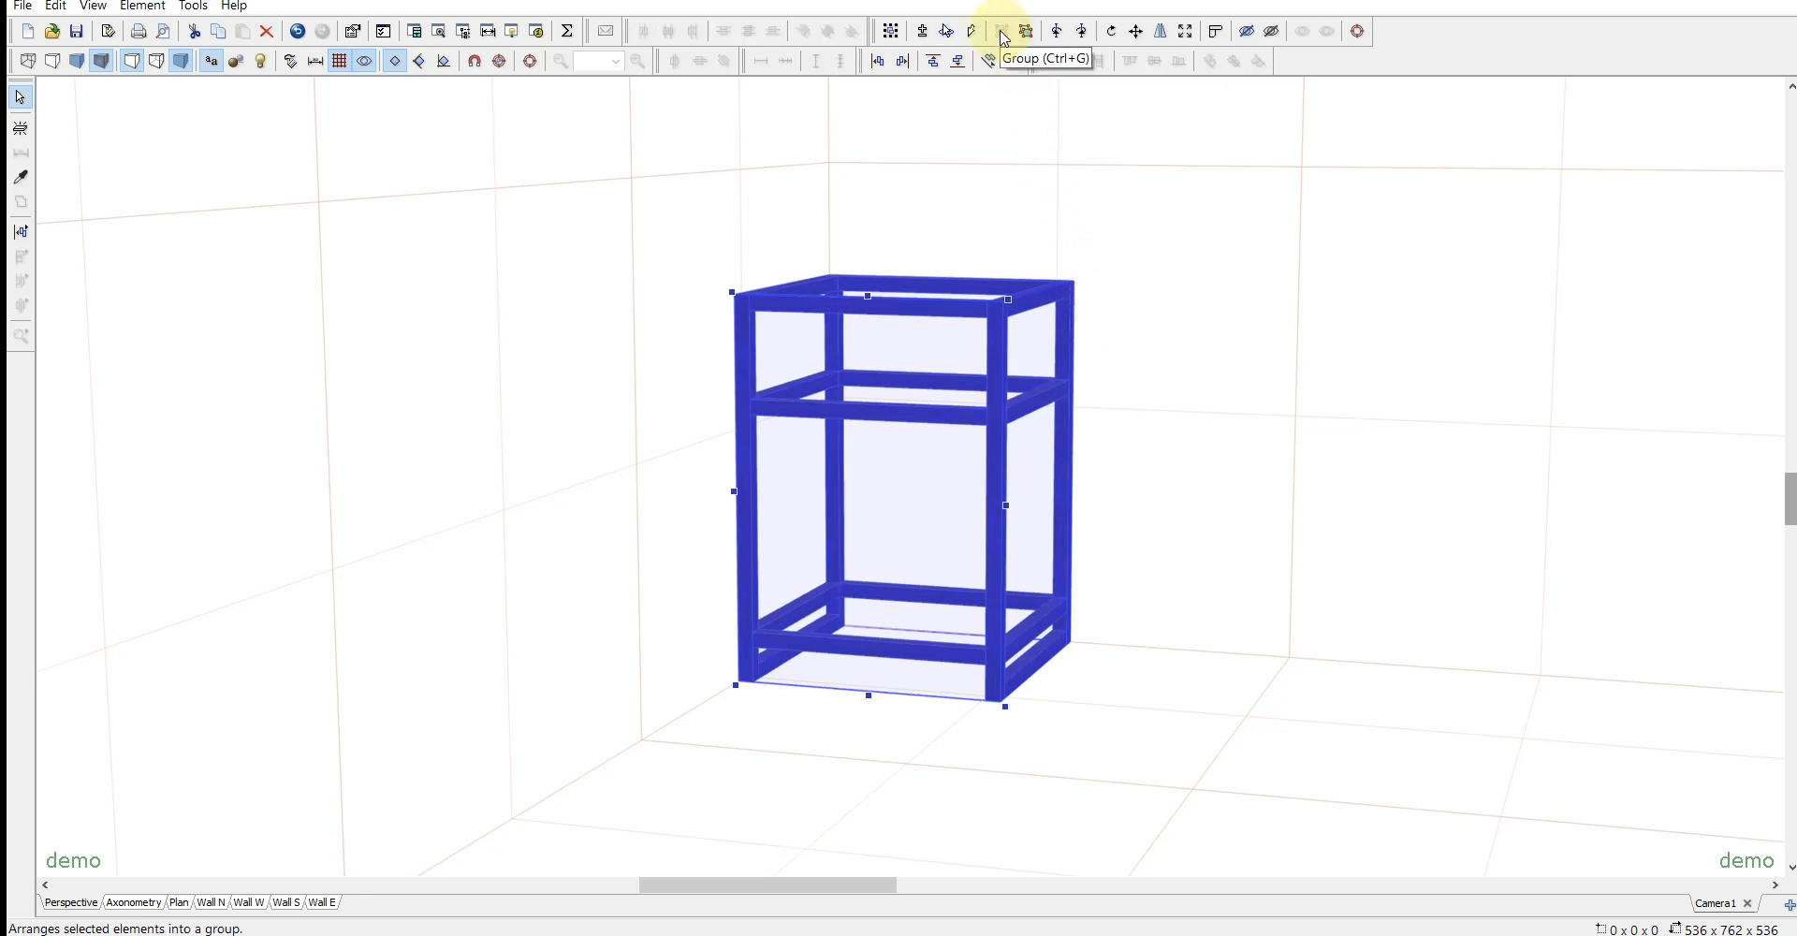
- Resize the grouped frame to a width of 1200 and a depth of 400, and separate it back into individual parts
double_click(1004, 412)
click(1300, 284)
double_click(1322, 358)
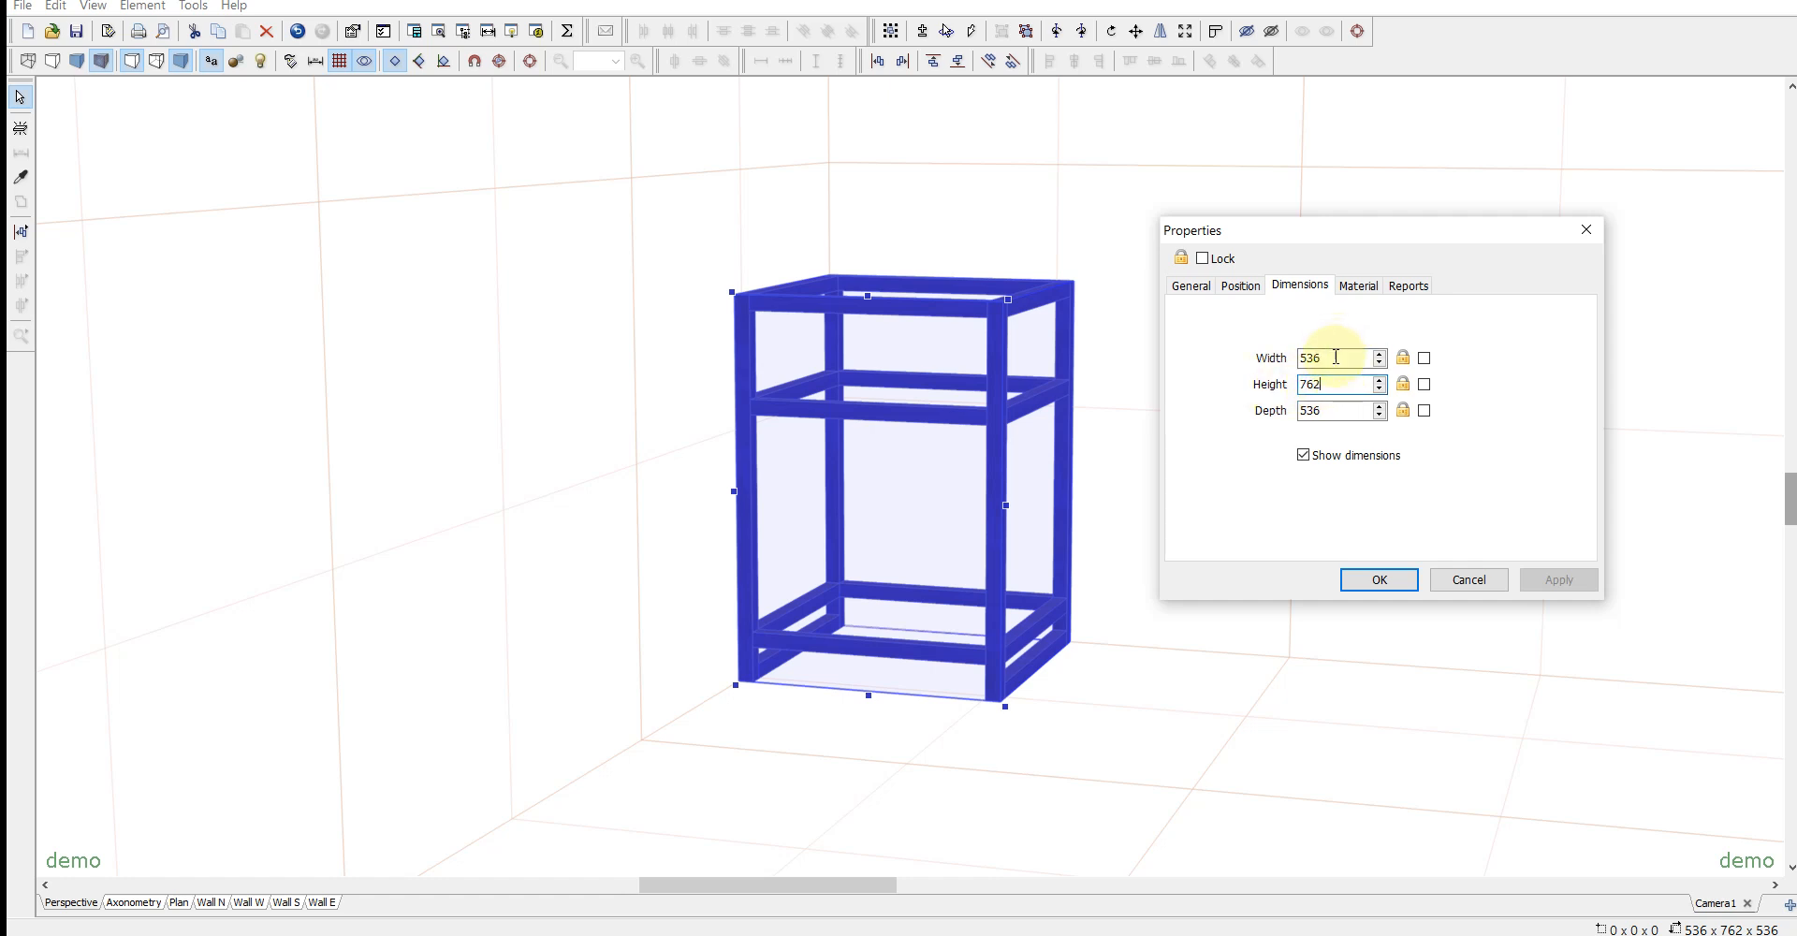
drag(1335, 363, 1170, 359)
text(1200)
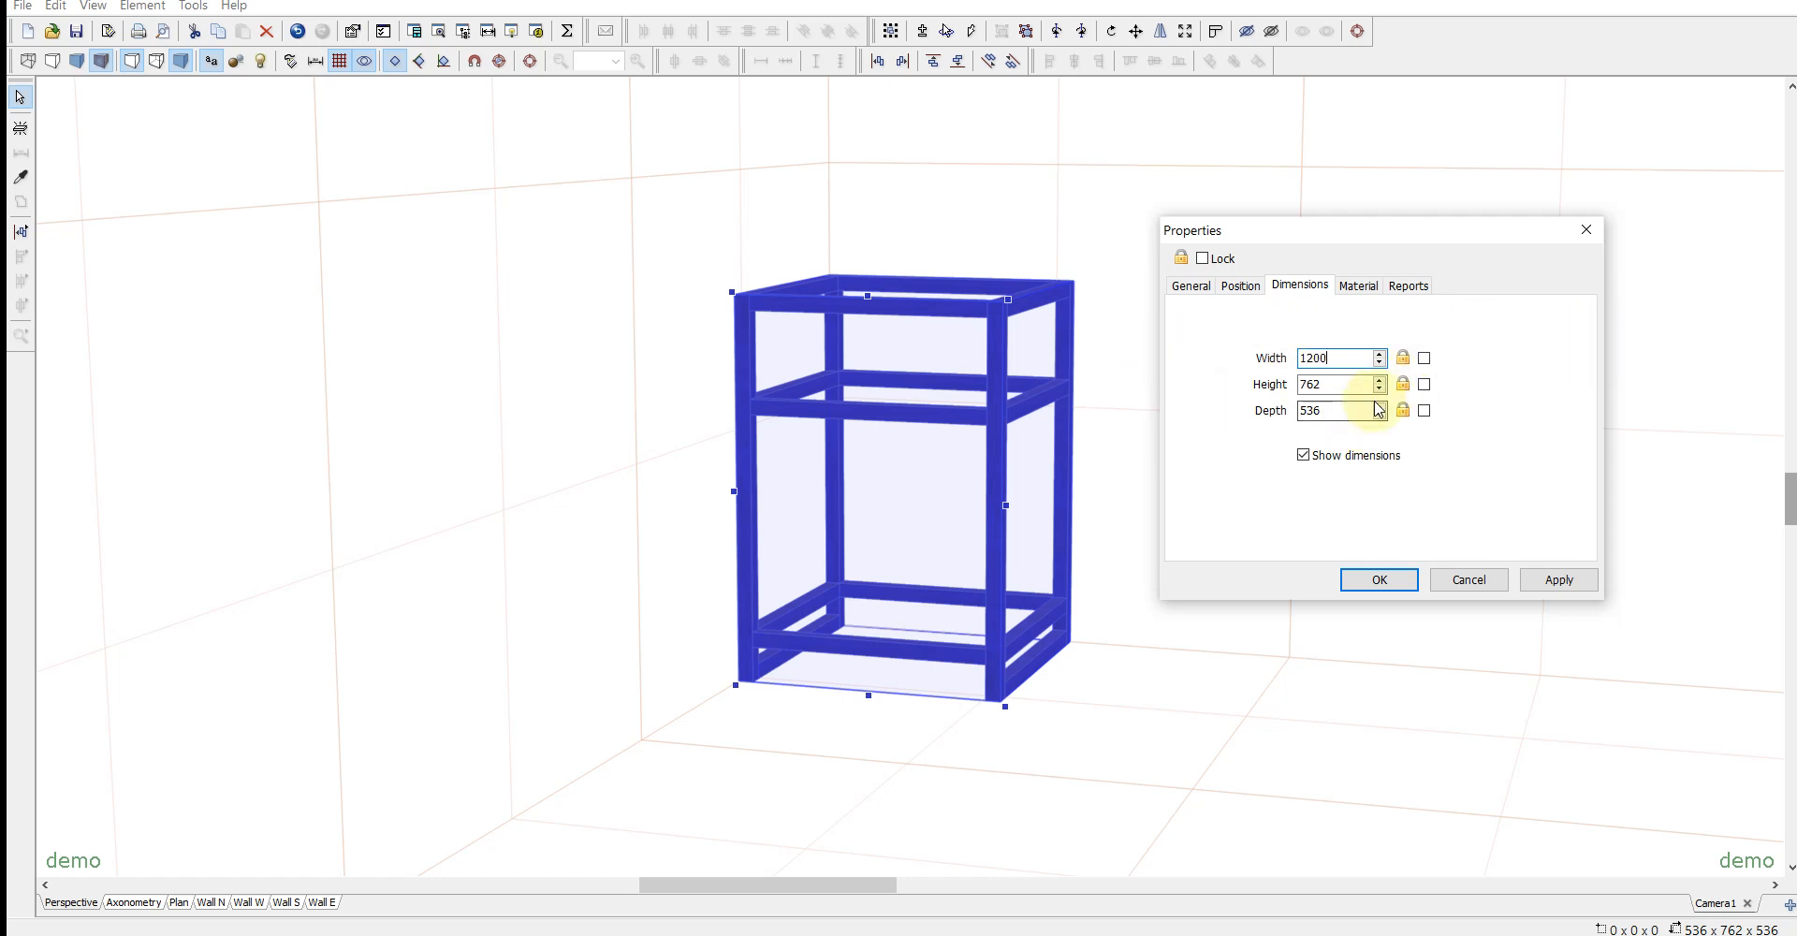
drag(1328, 409, 1131, 409)
text(400)
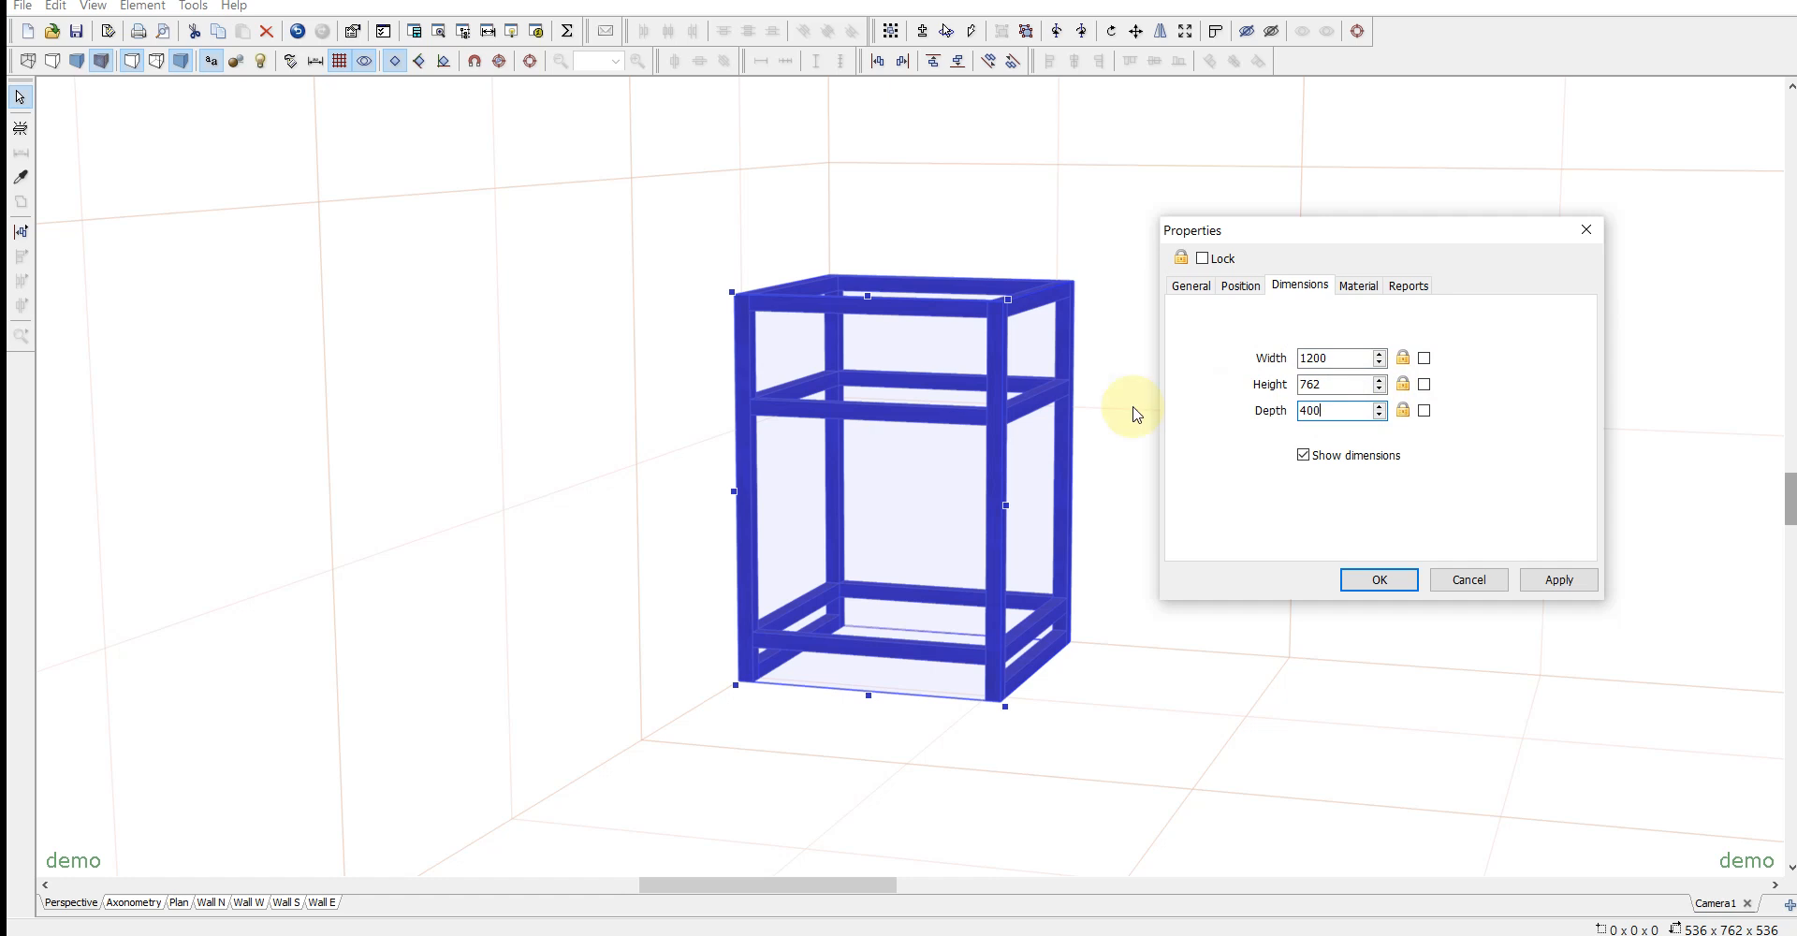
key(Return)
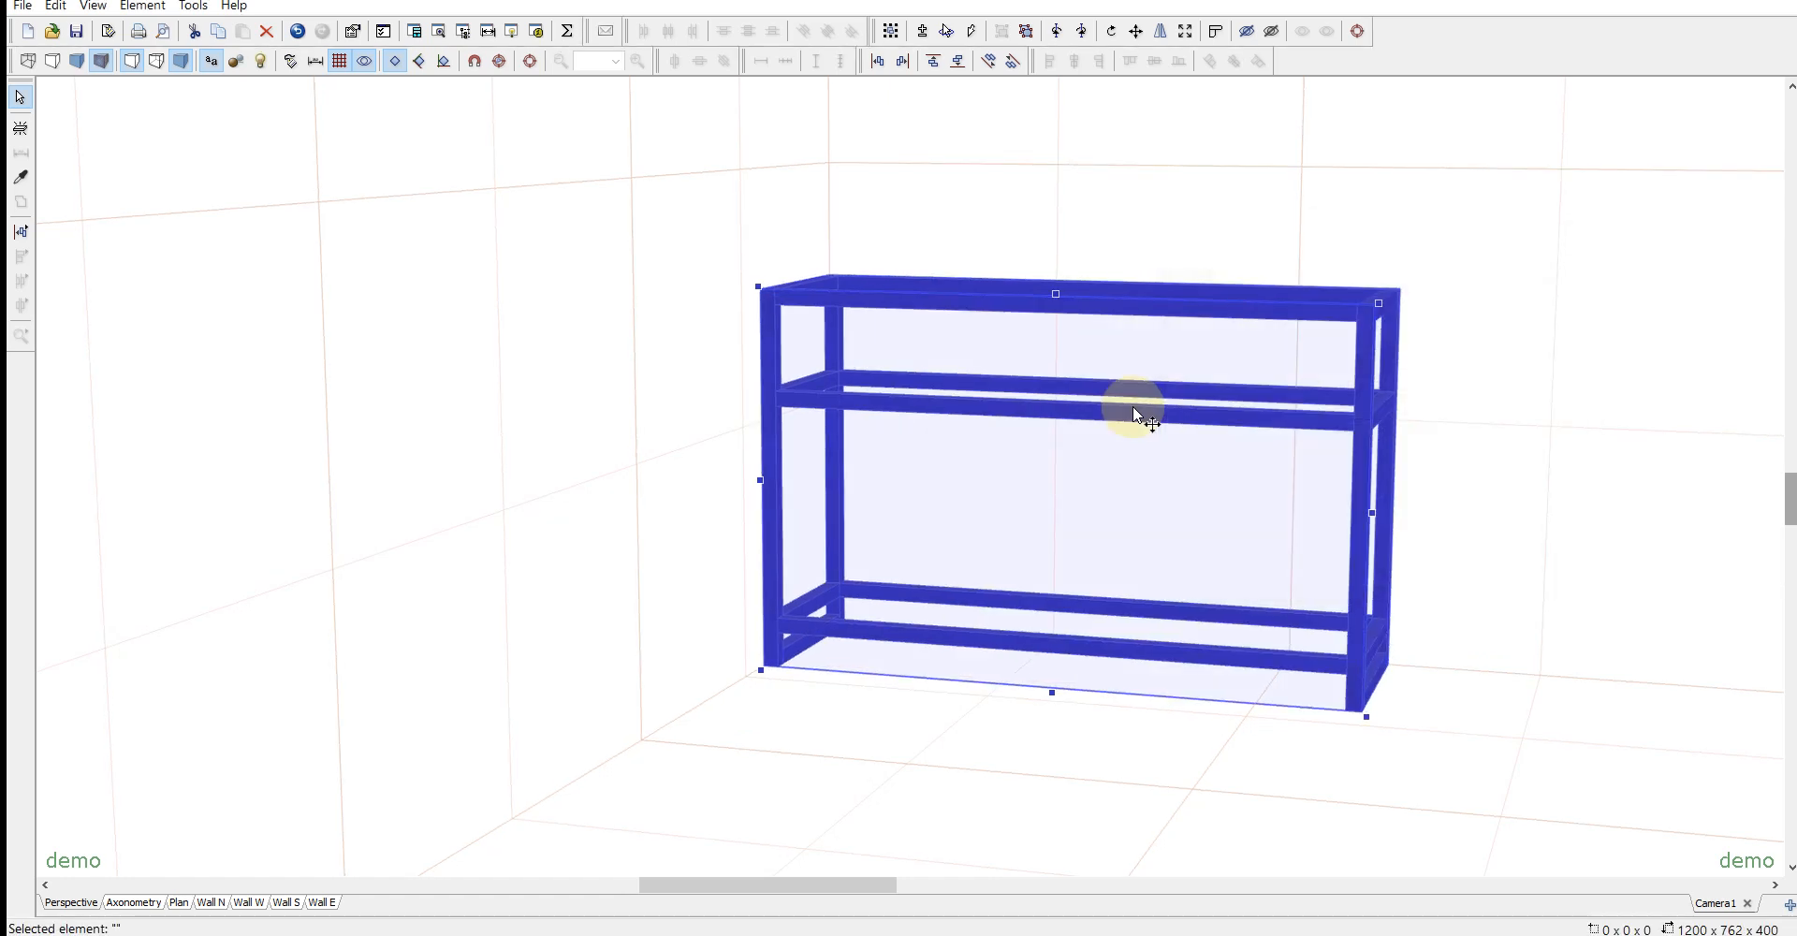
click(1026, 34)
click(1344, 447)
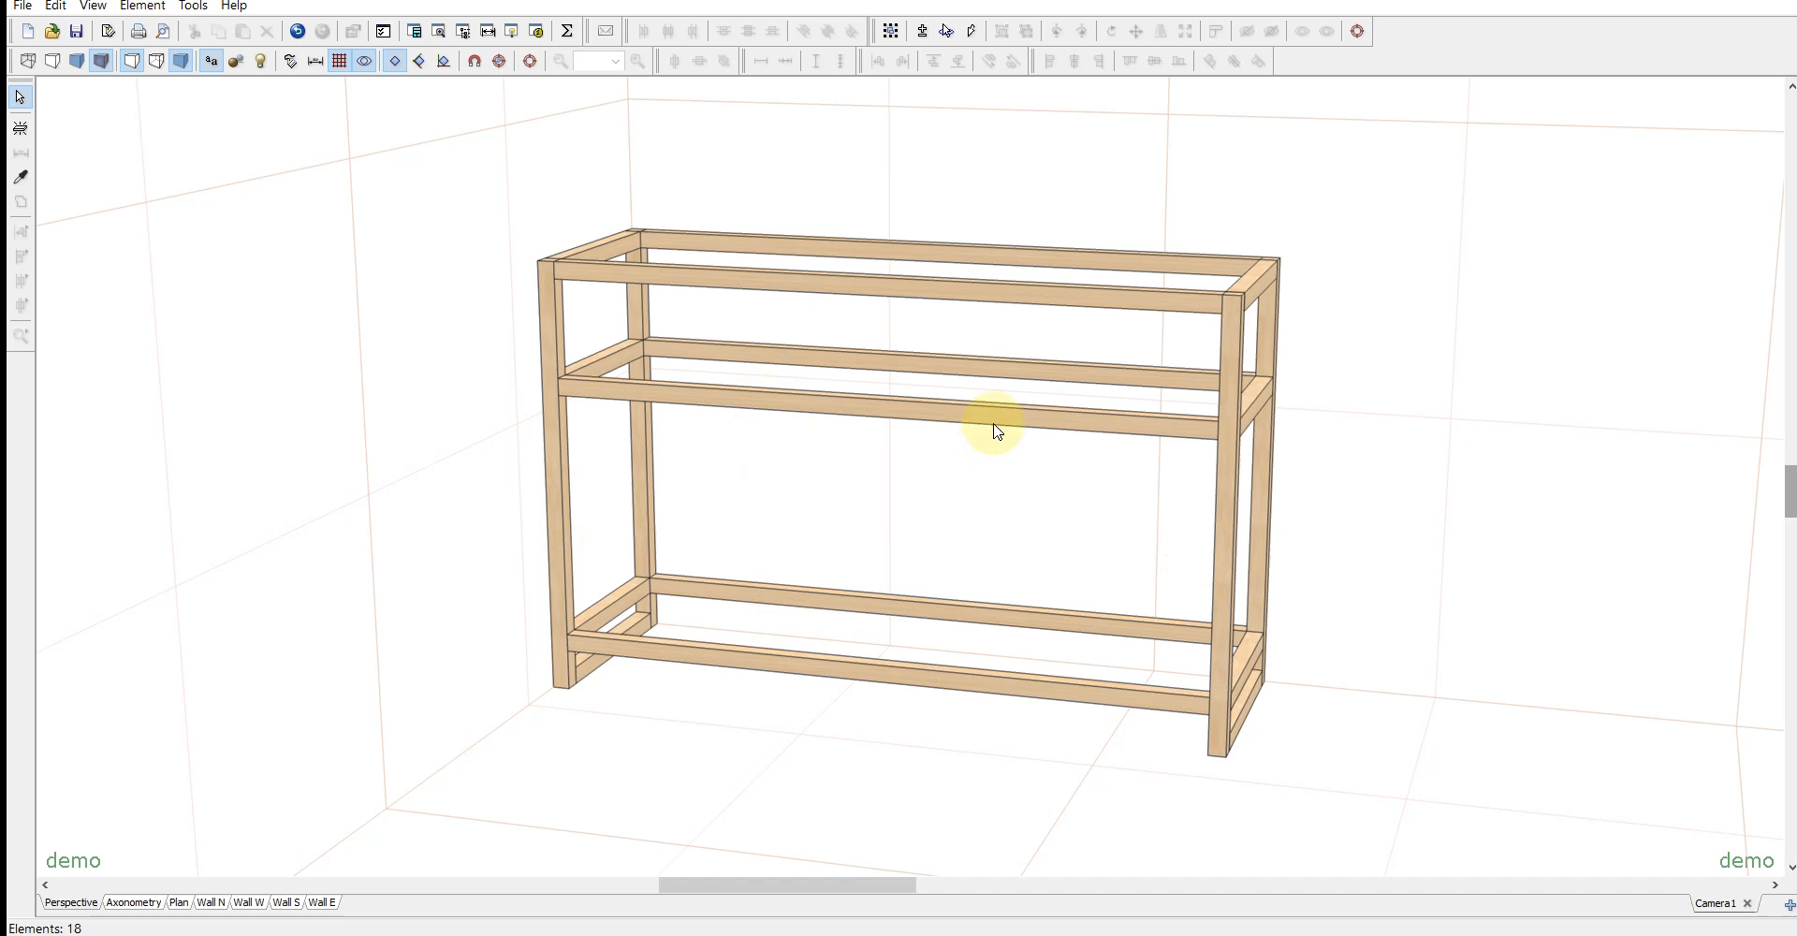
- Copy the front left post into two intermediate front posts fitted between the middle and bottom rails
click(561, 484)
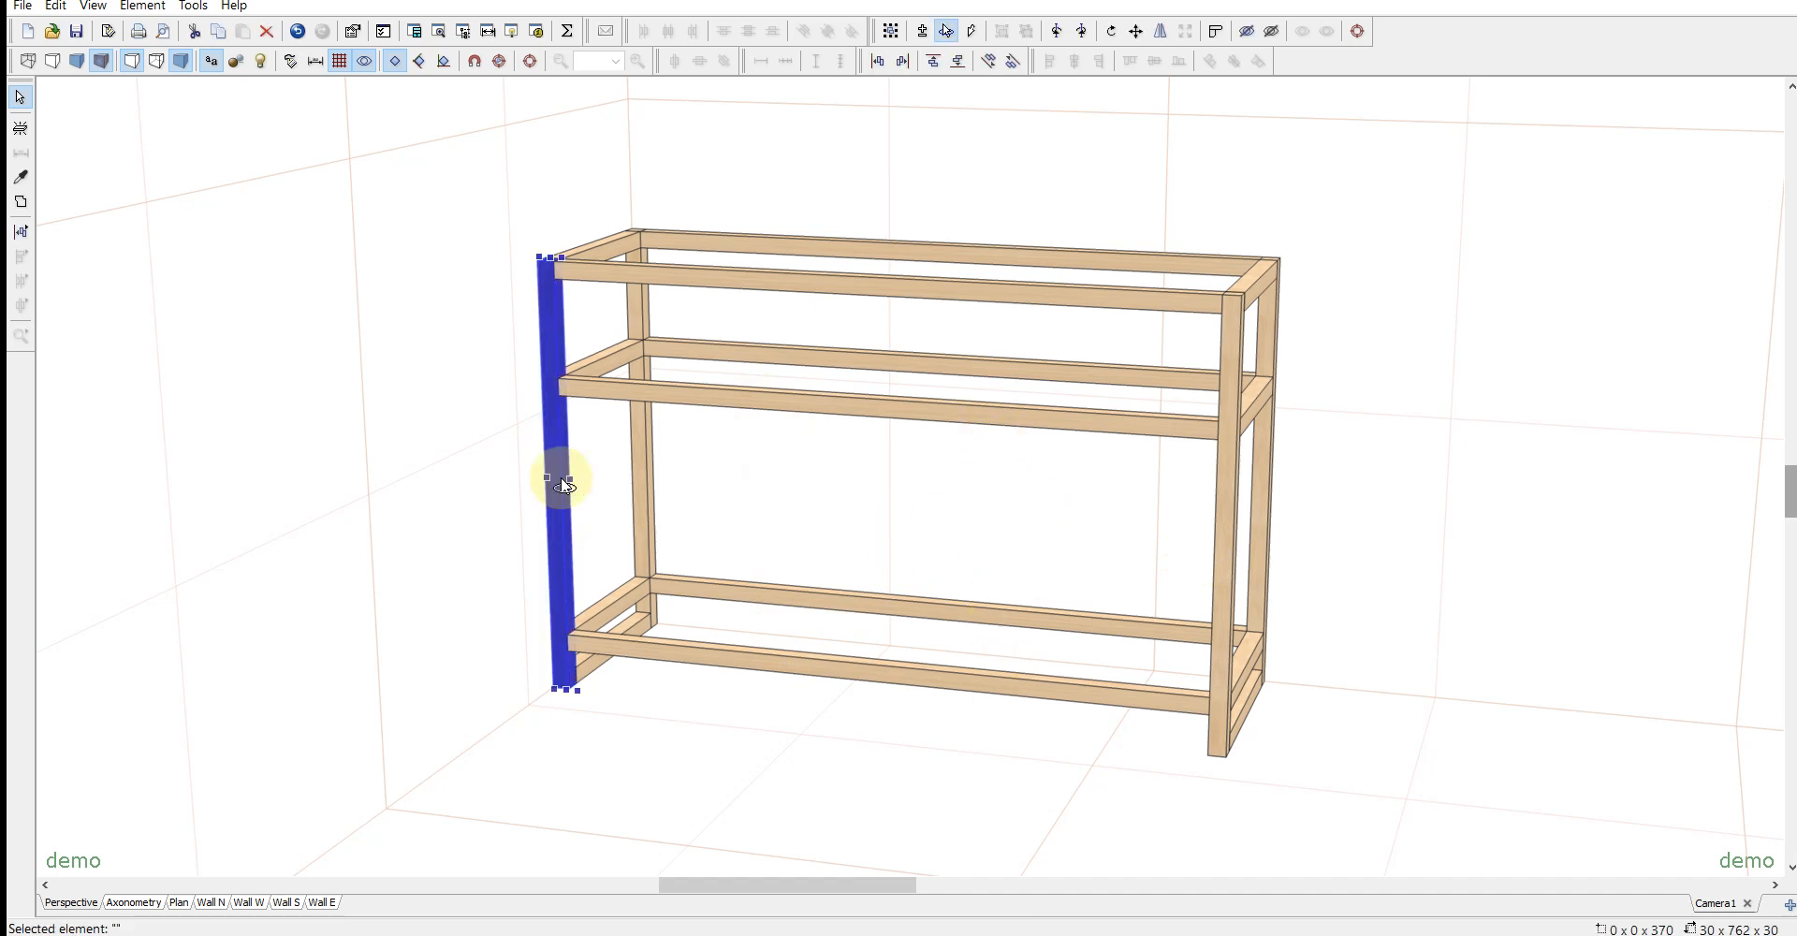
drag(564, 485, 661, 397)
drag(682, 481, 984, 552)
drag(820, 510, 871, 534)
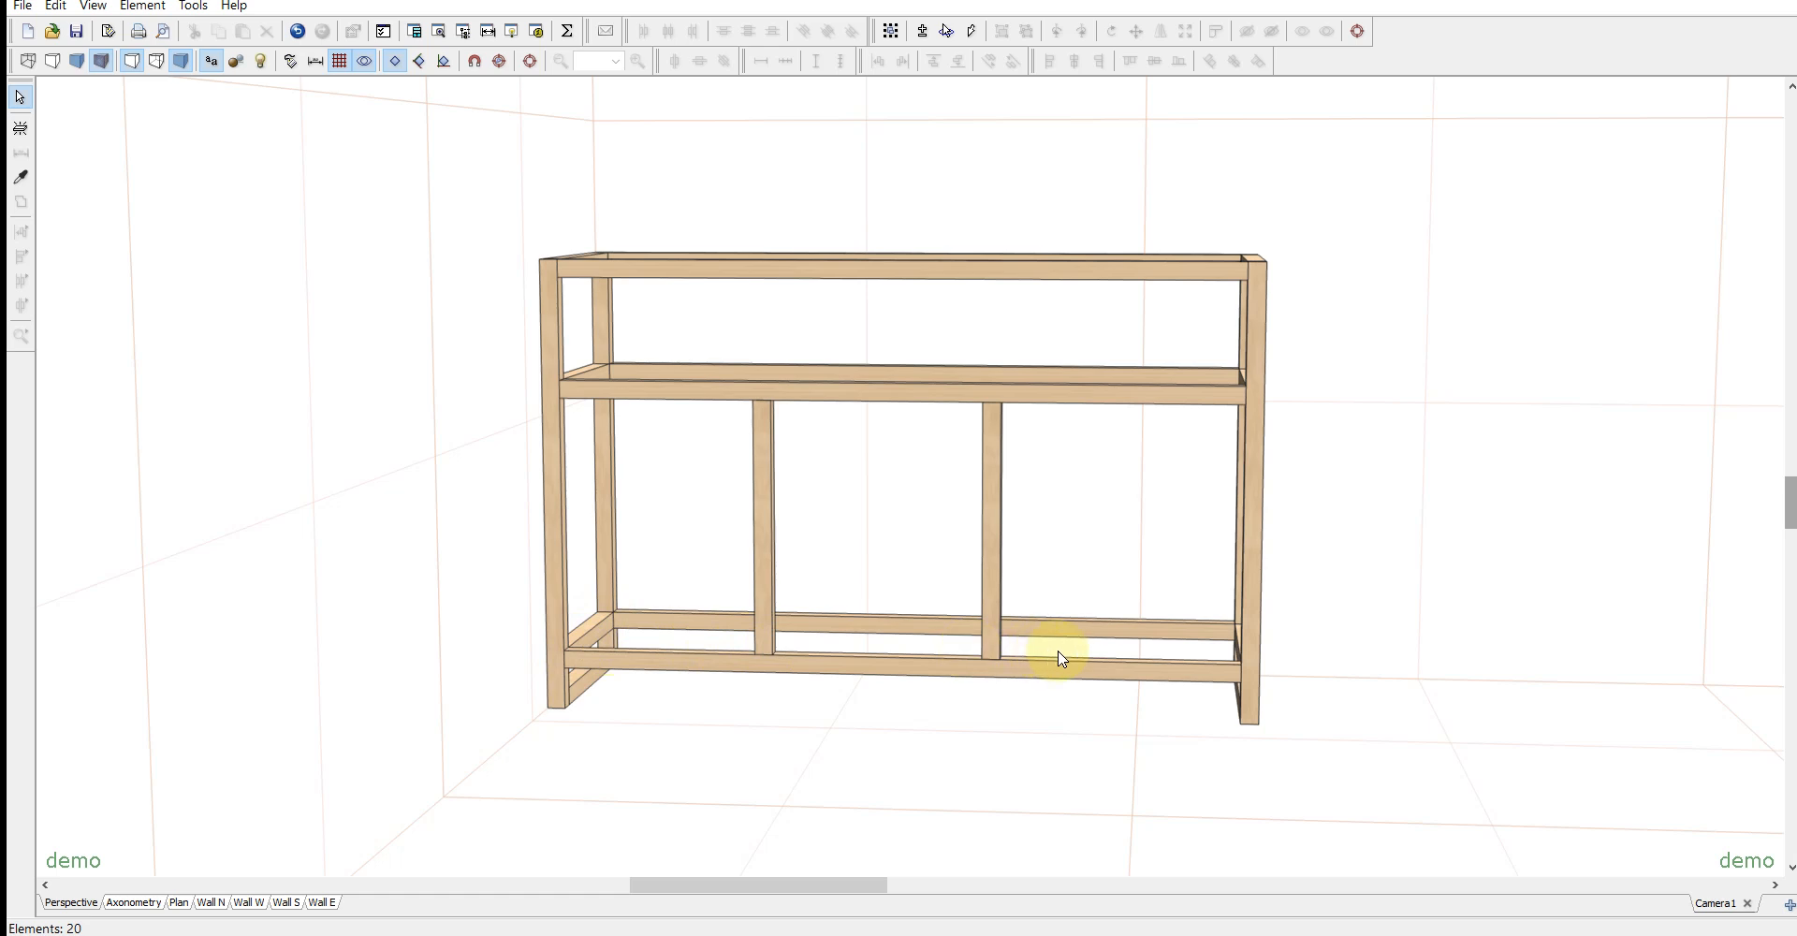
- Select the four front posts and space their centers equally along the x-axis
key(shift)
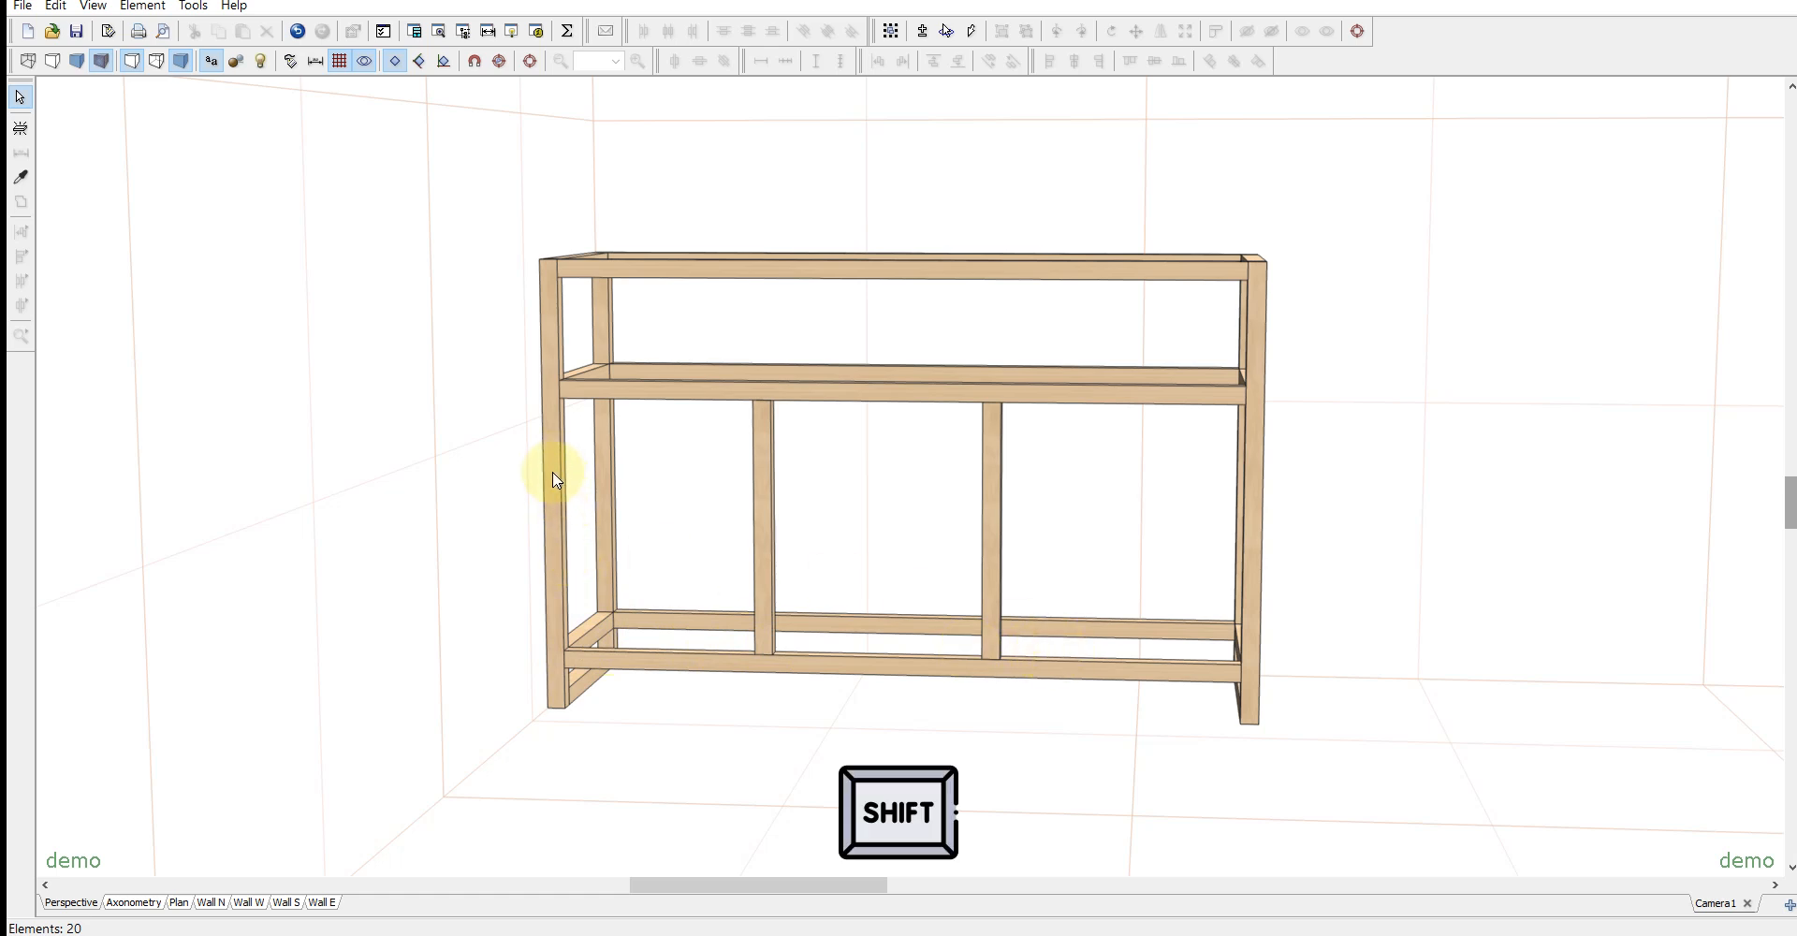
shift+click(552, 468)
shift+click(762, 454)
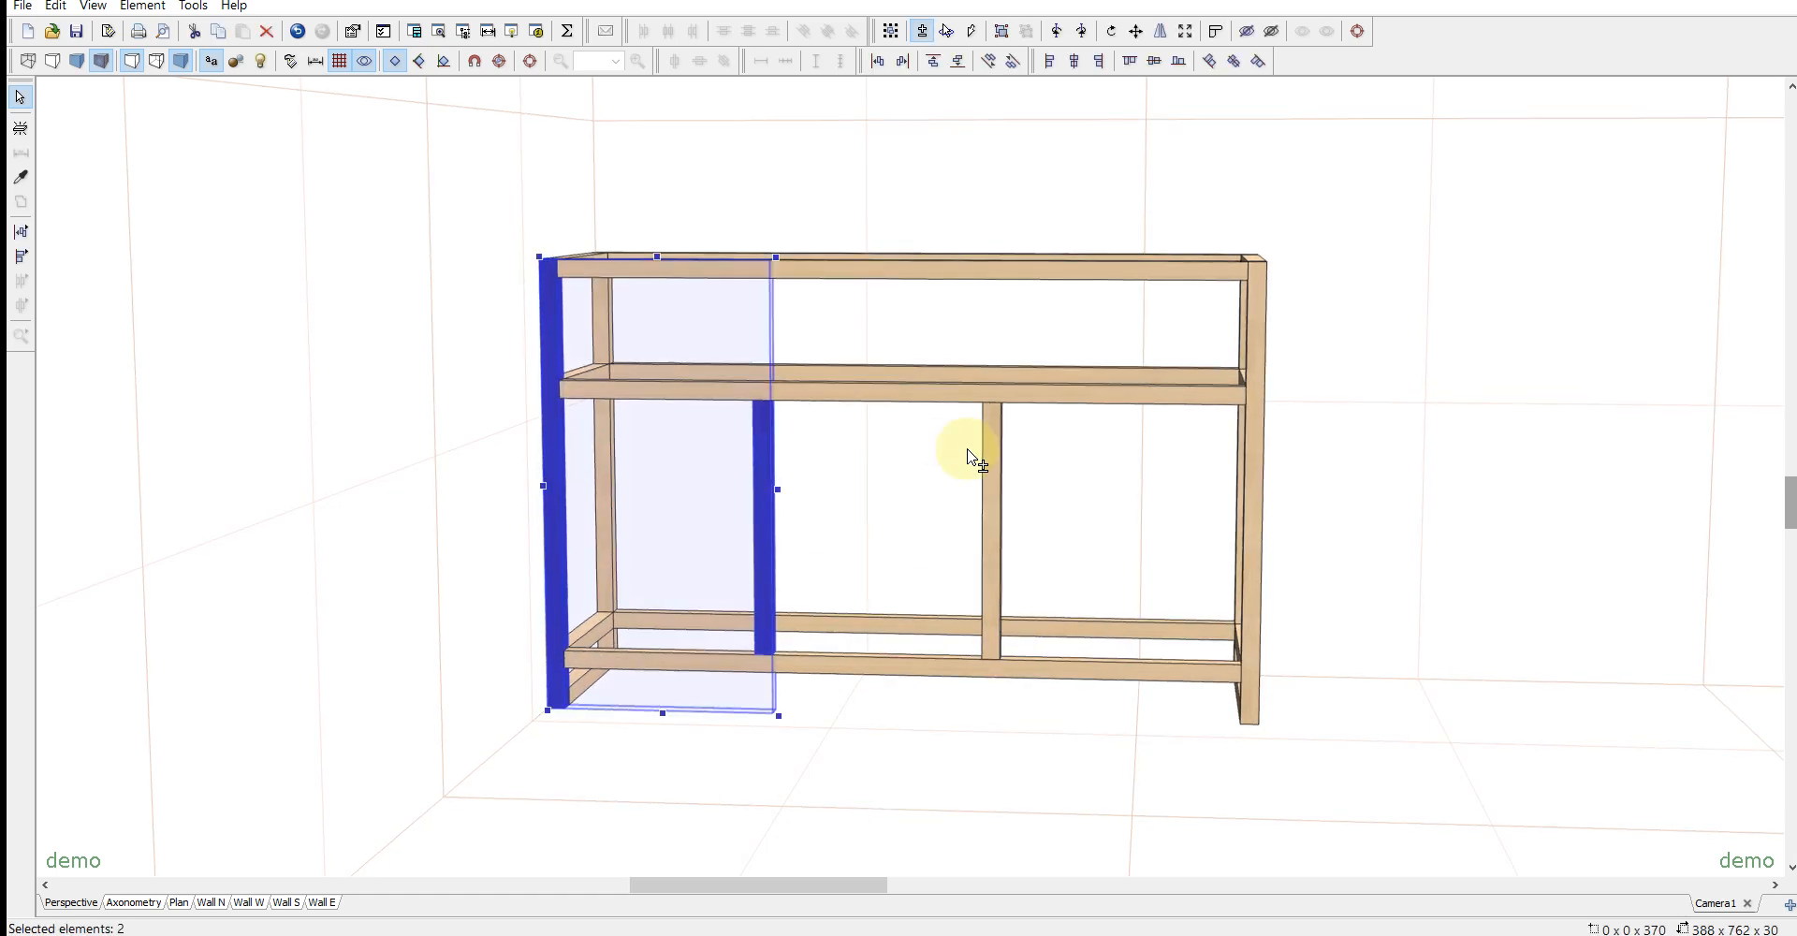
shift+click(991, 456)
shift+click(1258, 444)
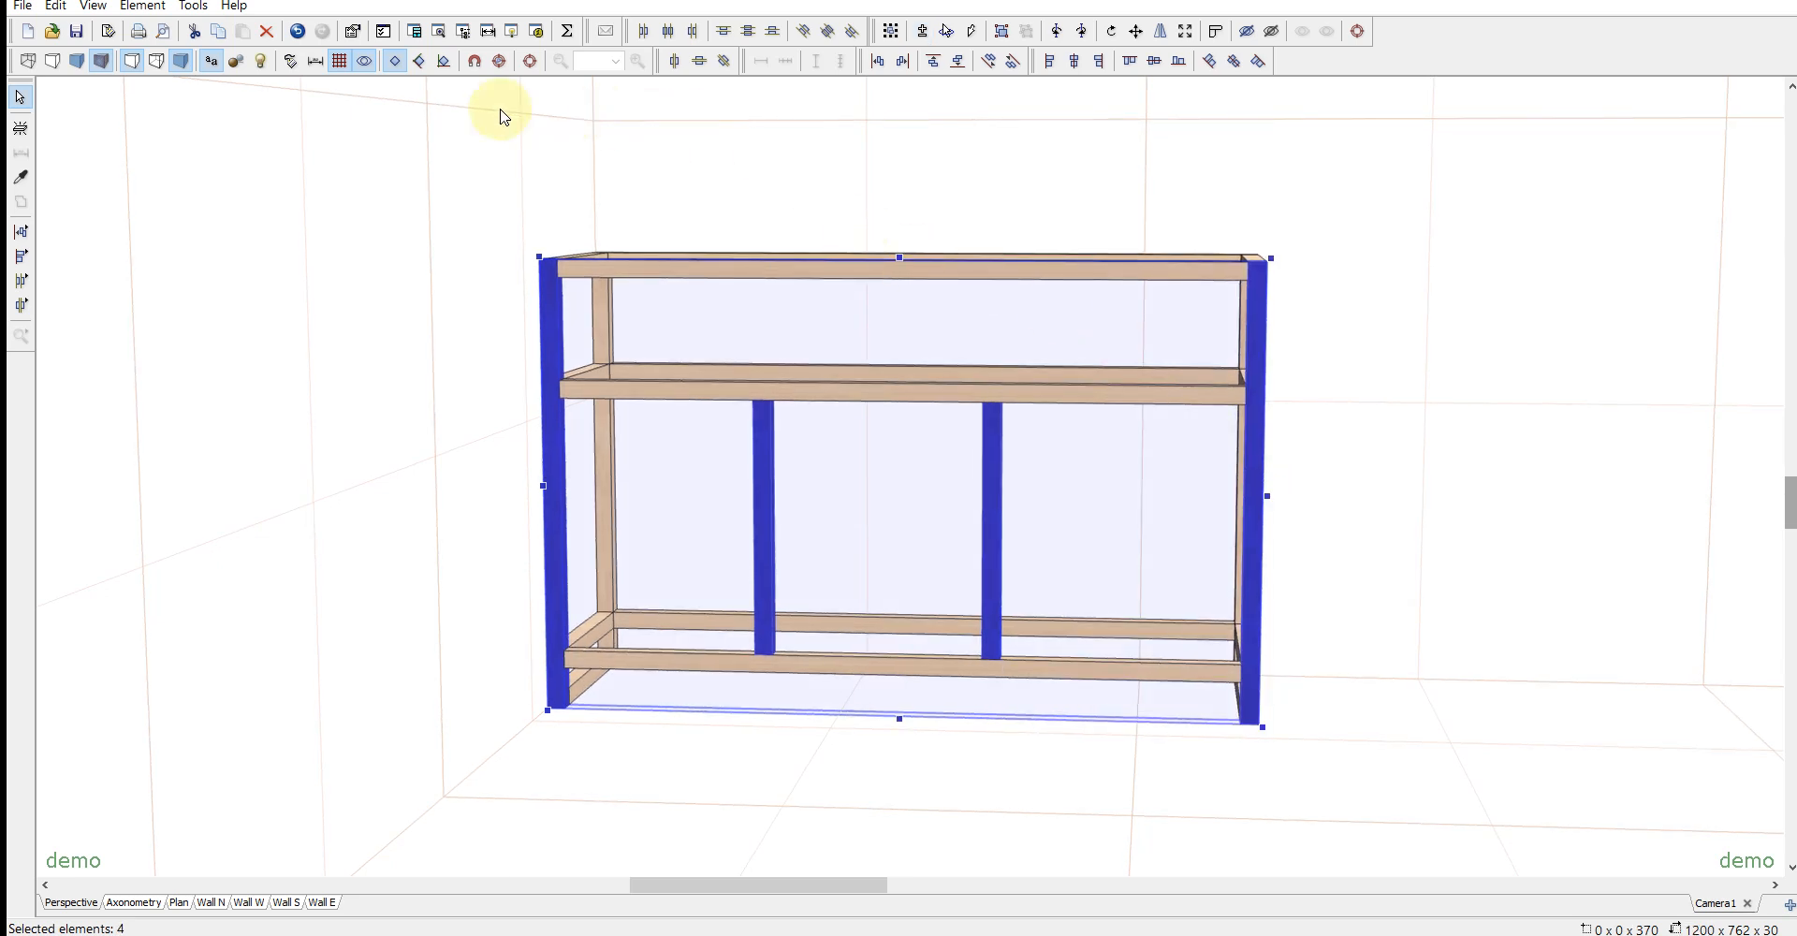
click(670, 36)
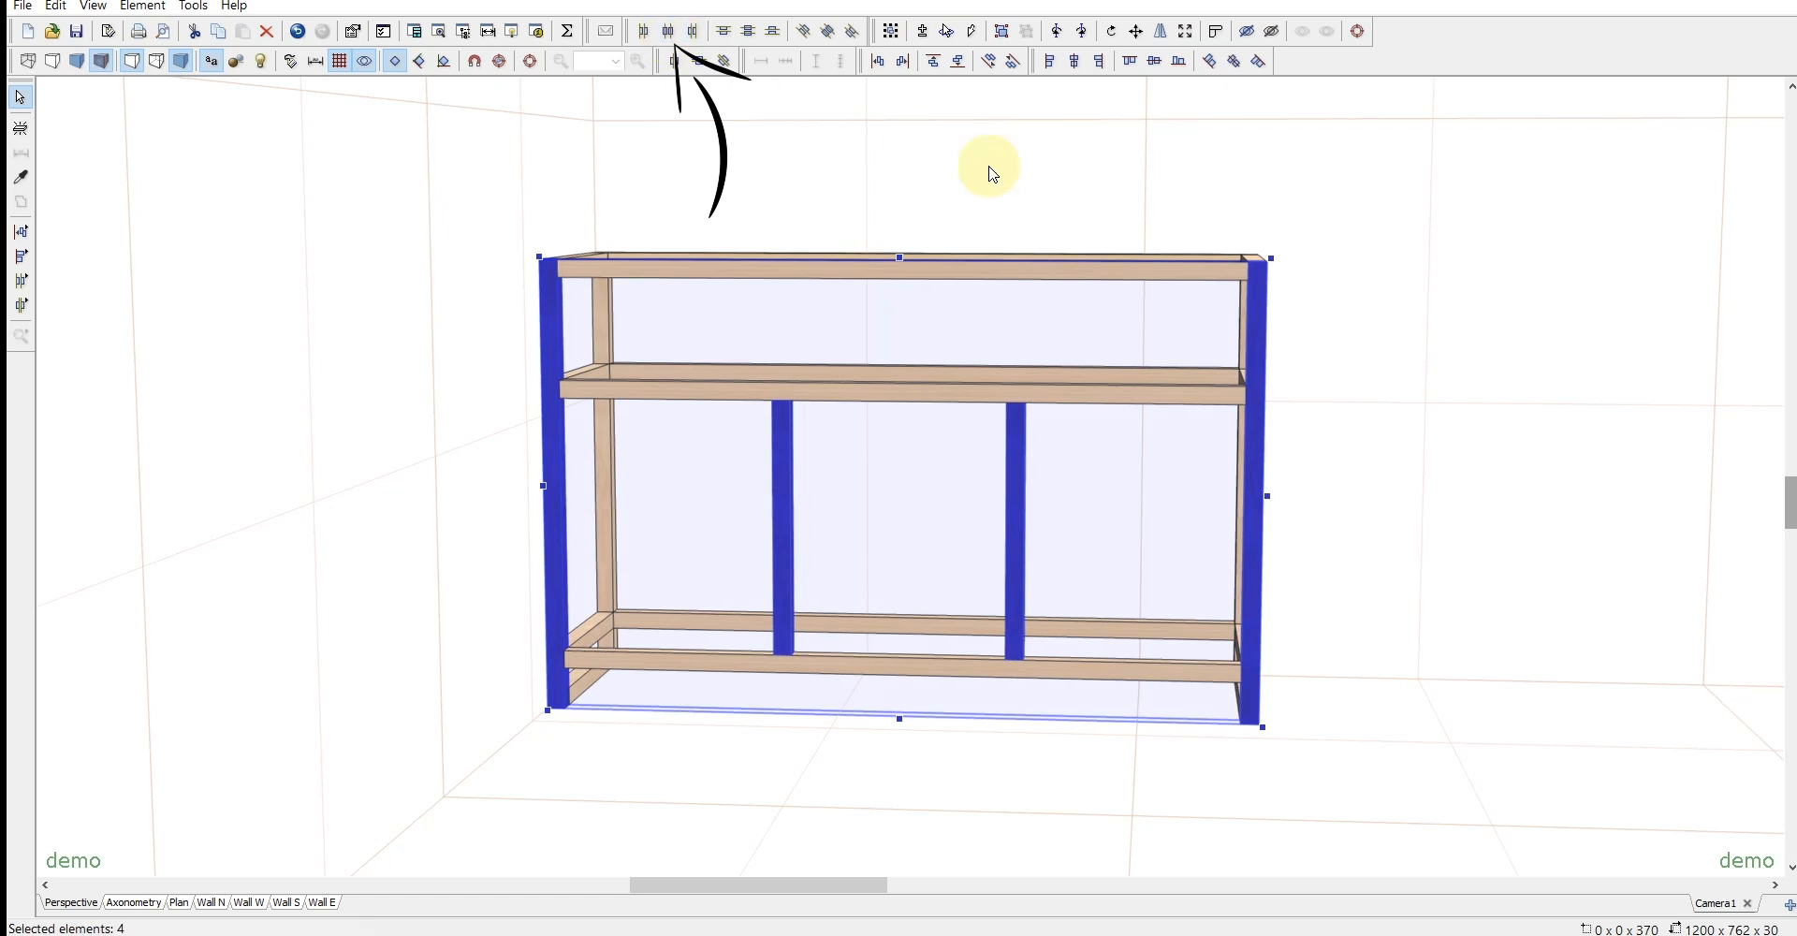
click(1418, 524)
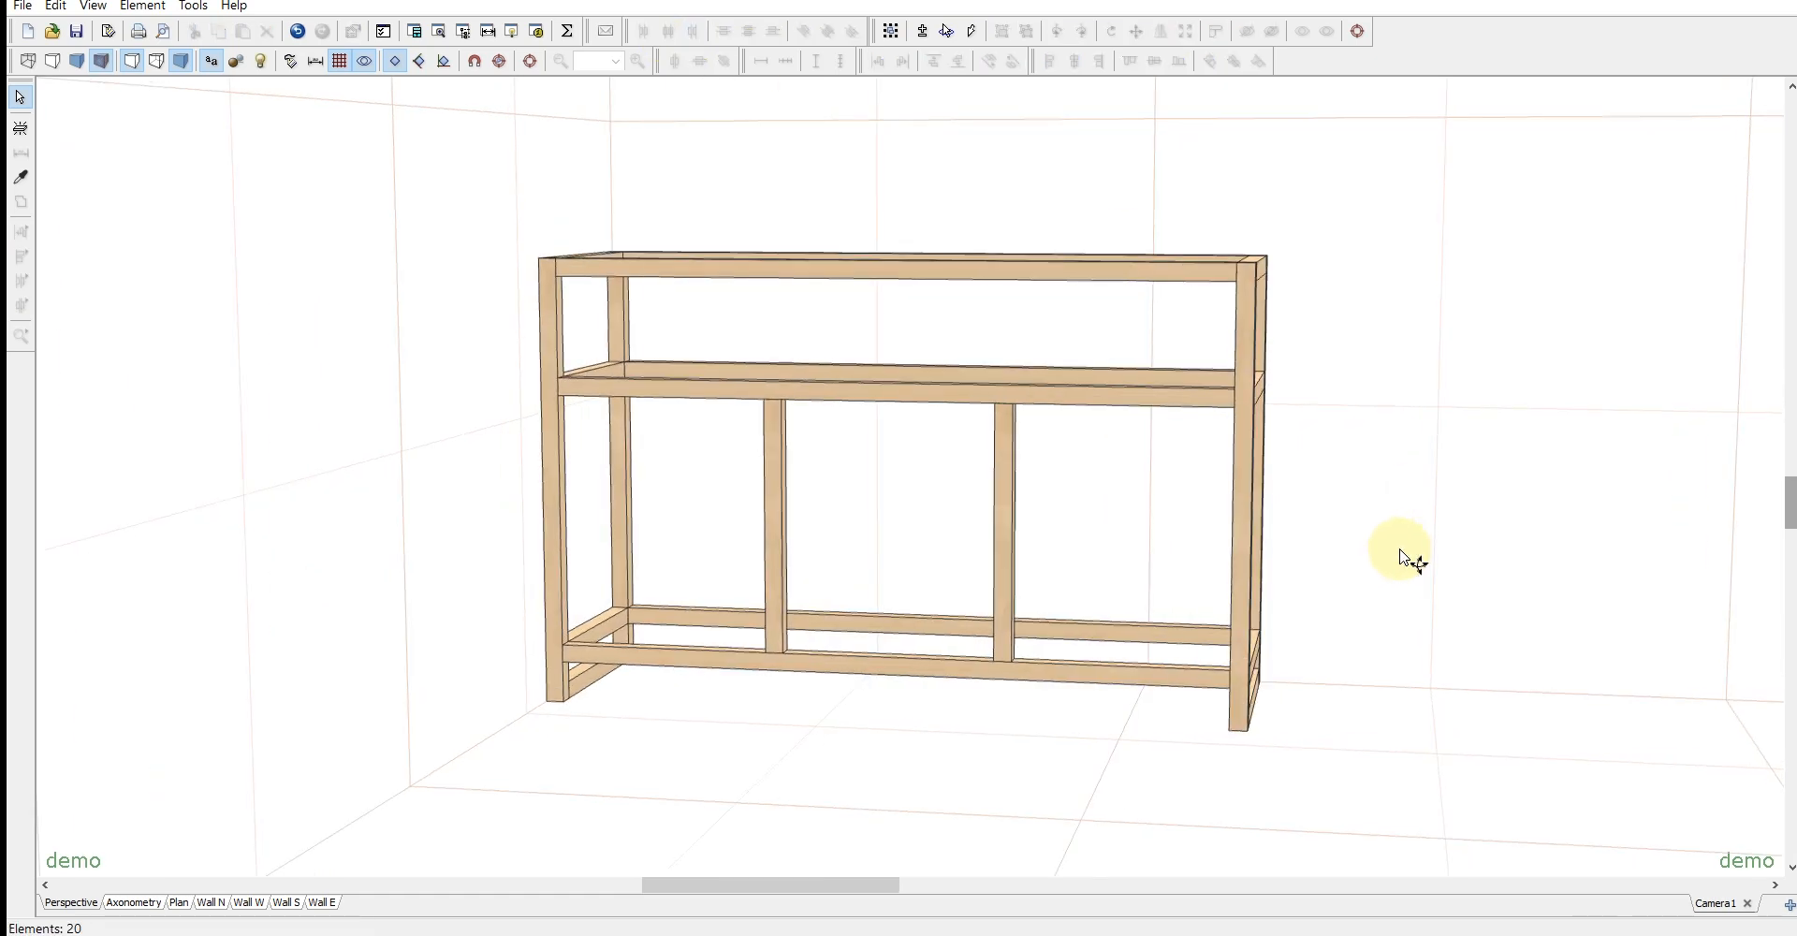
- Duplicate the front bottom rail, raise the copy and fit short crosspieces between the posts in all three front bays
click(742, 666)
key(ctrl+d)
drag(745, 663, 745, 552)
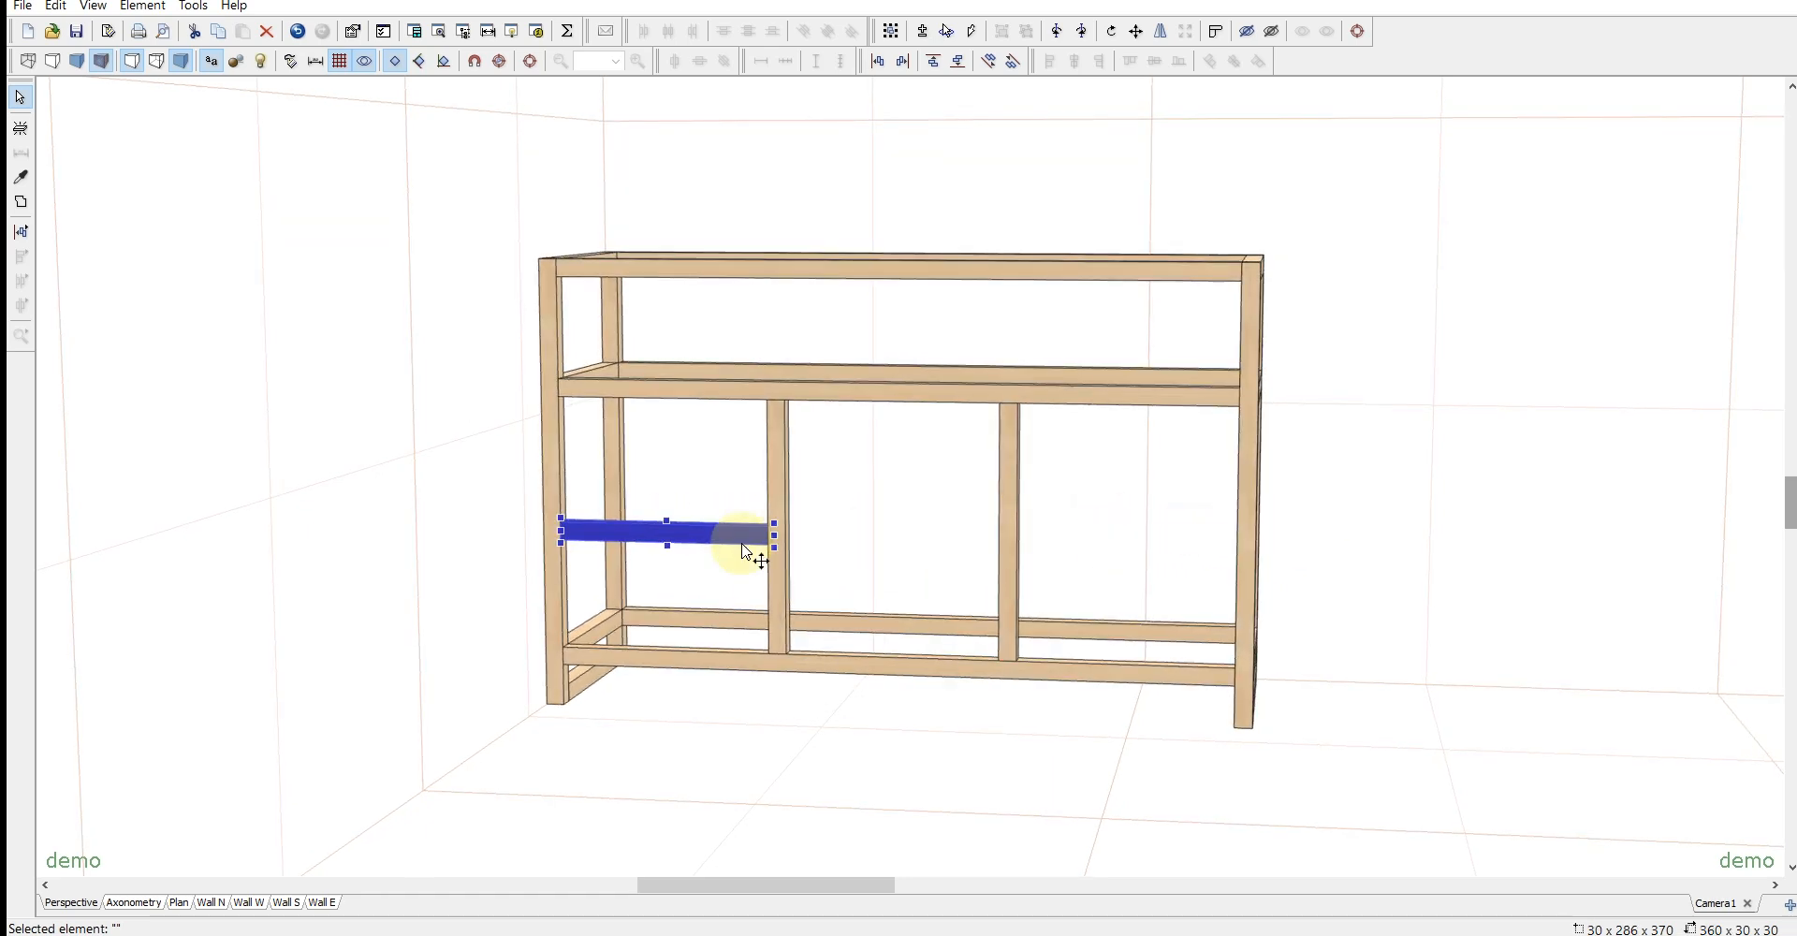
ctrl+drag(779, 545, 1134, 523)
- Select the three short crosspieces with the left intermediate post and align their centers along the y-axis
ctrl+click(963, 537)
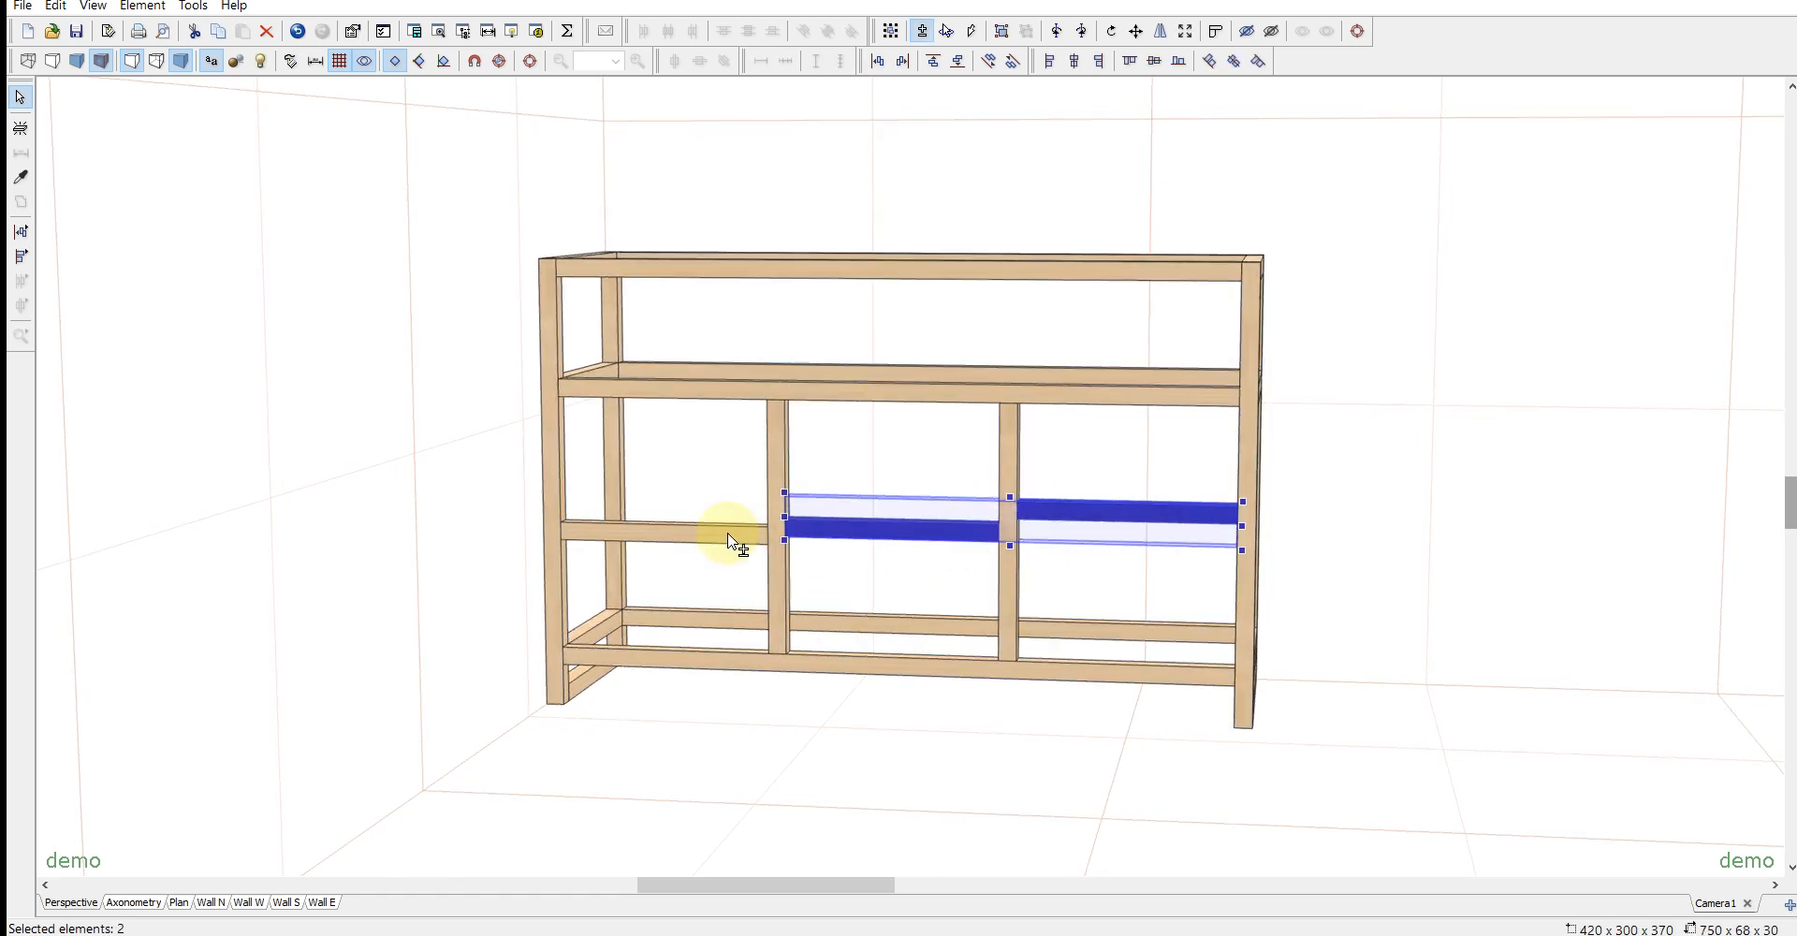
ctrl+click(729, 535)
ctrl+click(780, 467)
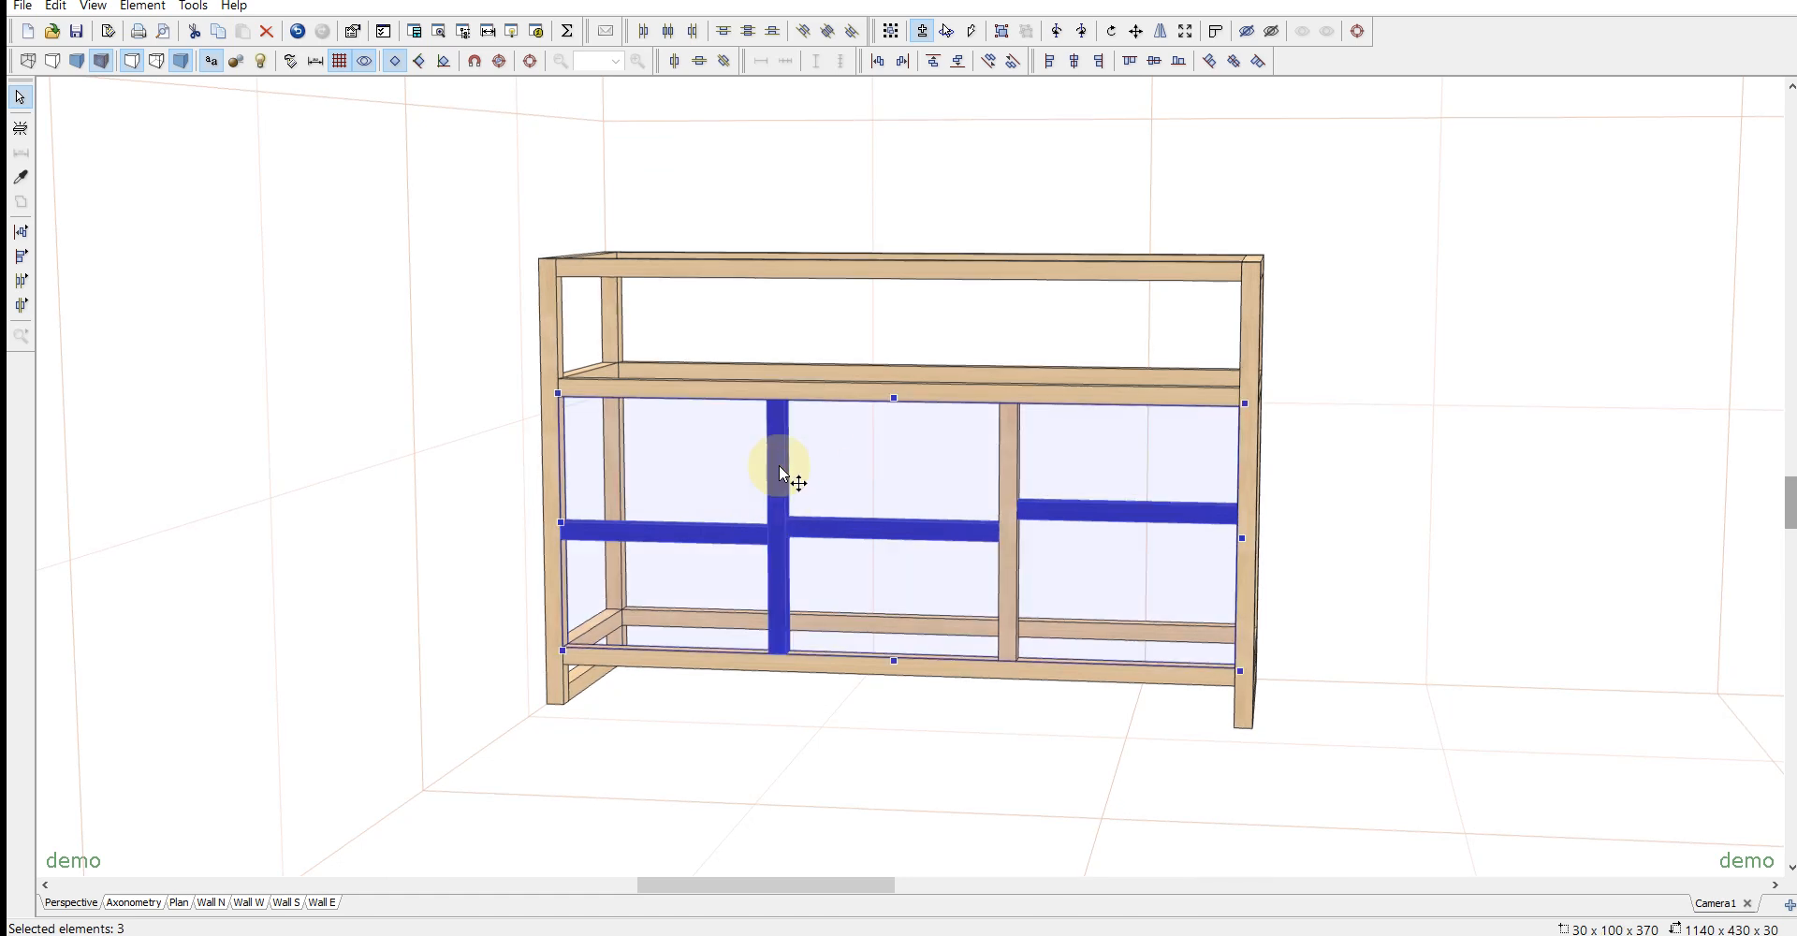
click(1157, 64)
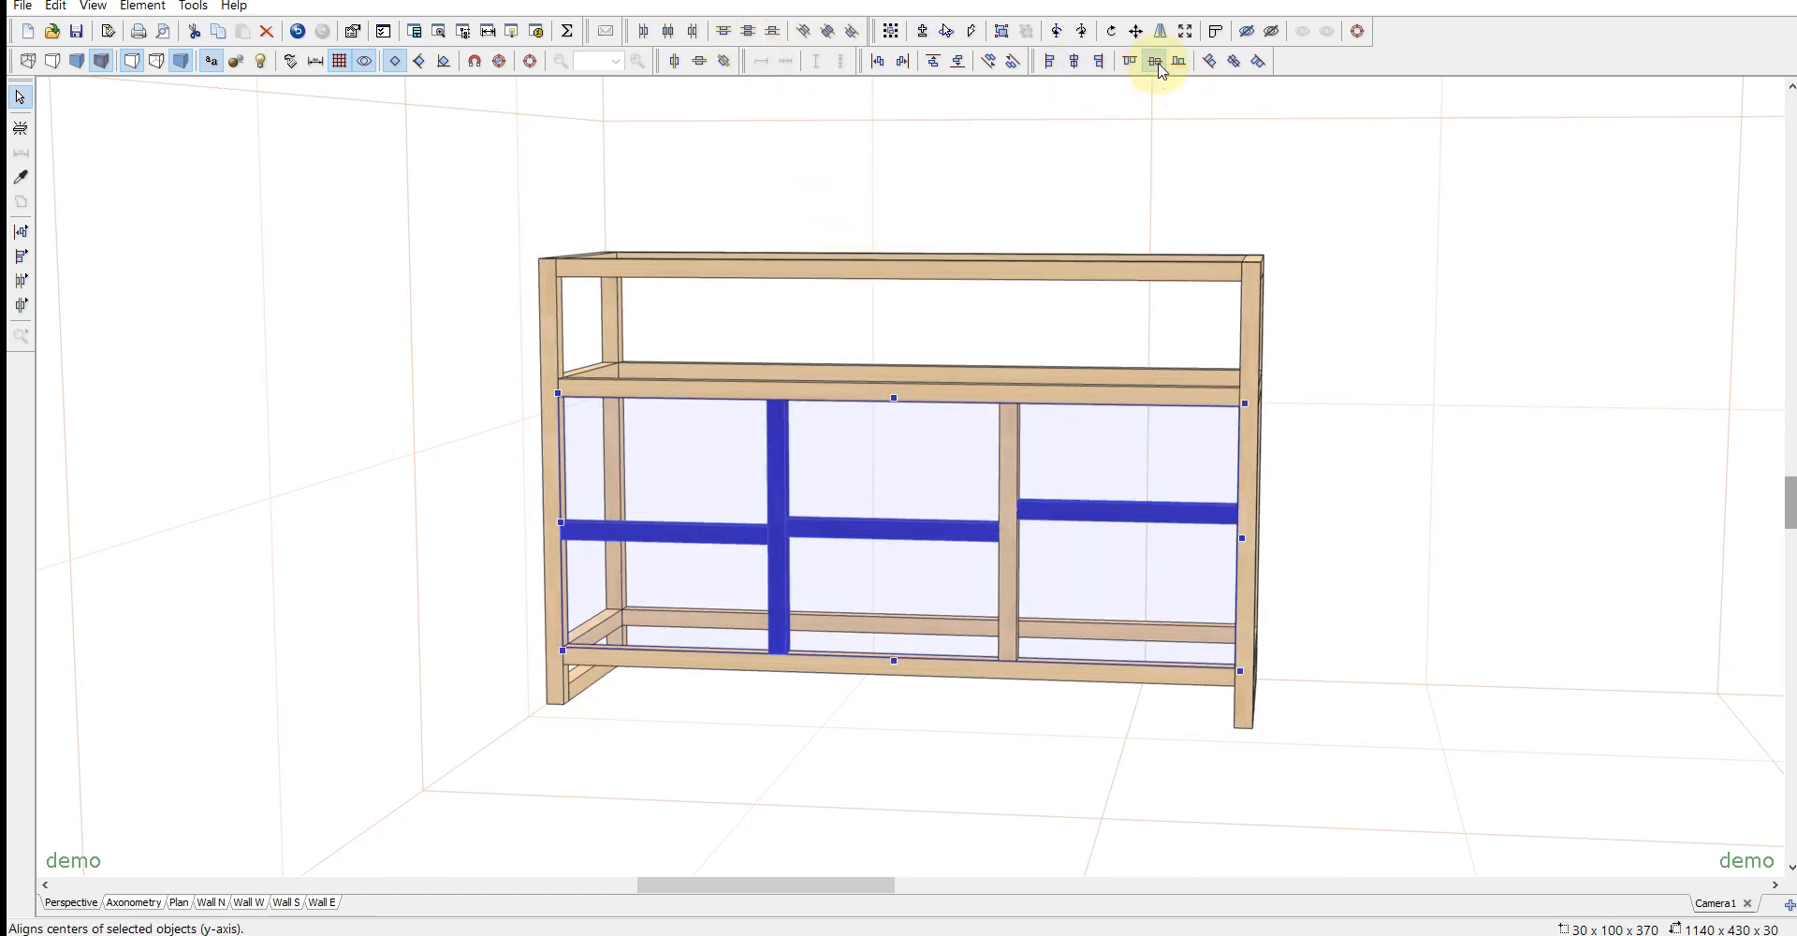
click(1438, 496)
- Apply the black gloss material to all the frame parts
drag(1421, 650, 1397, 679)
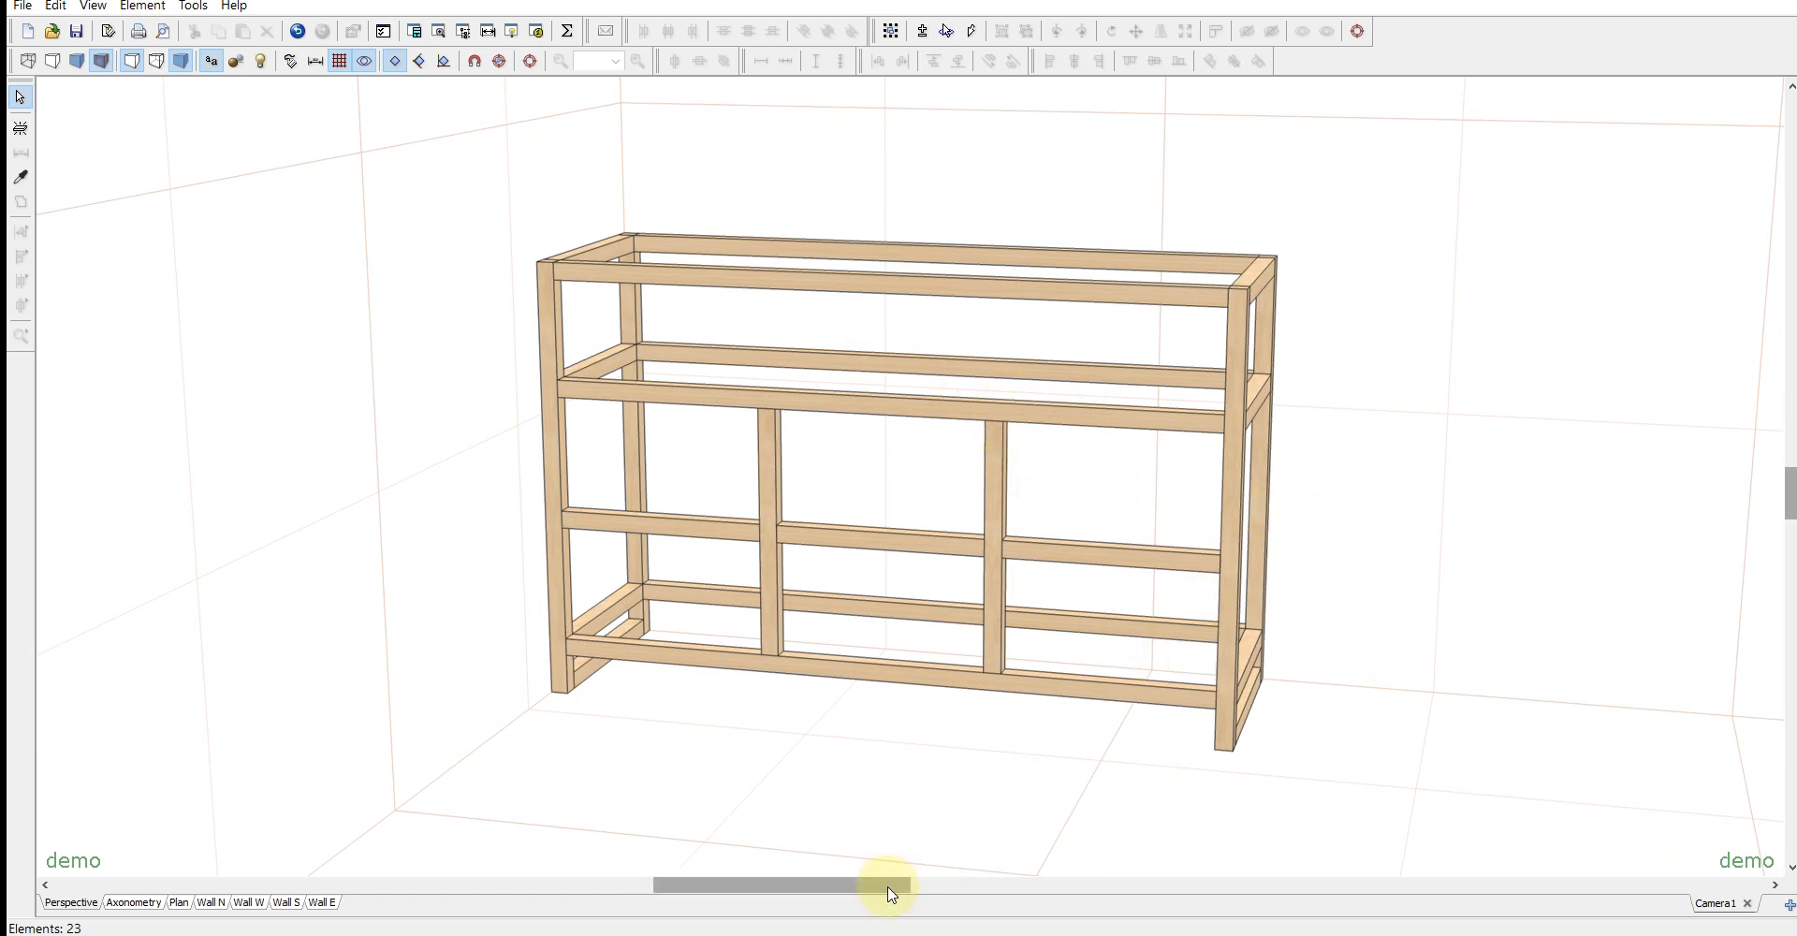
drag(889, 886, 897, 894)
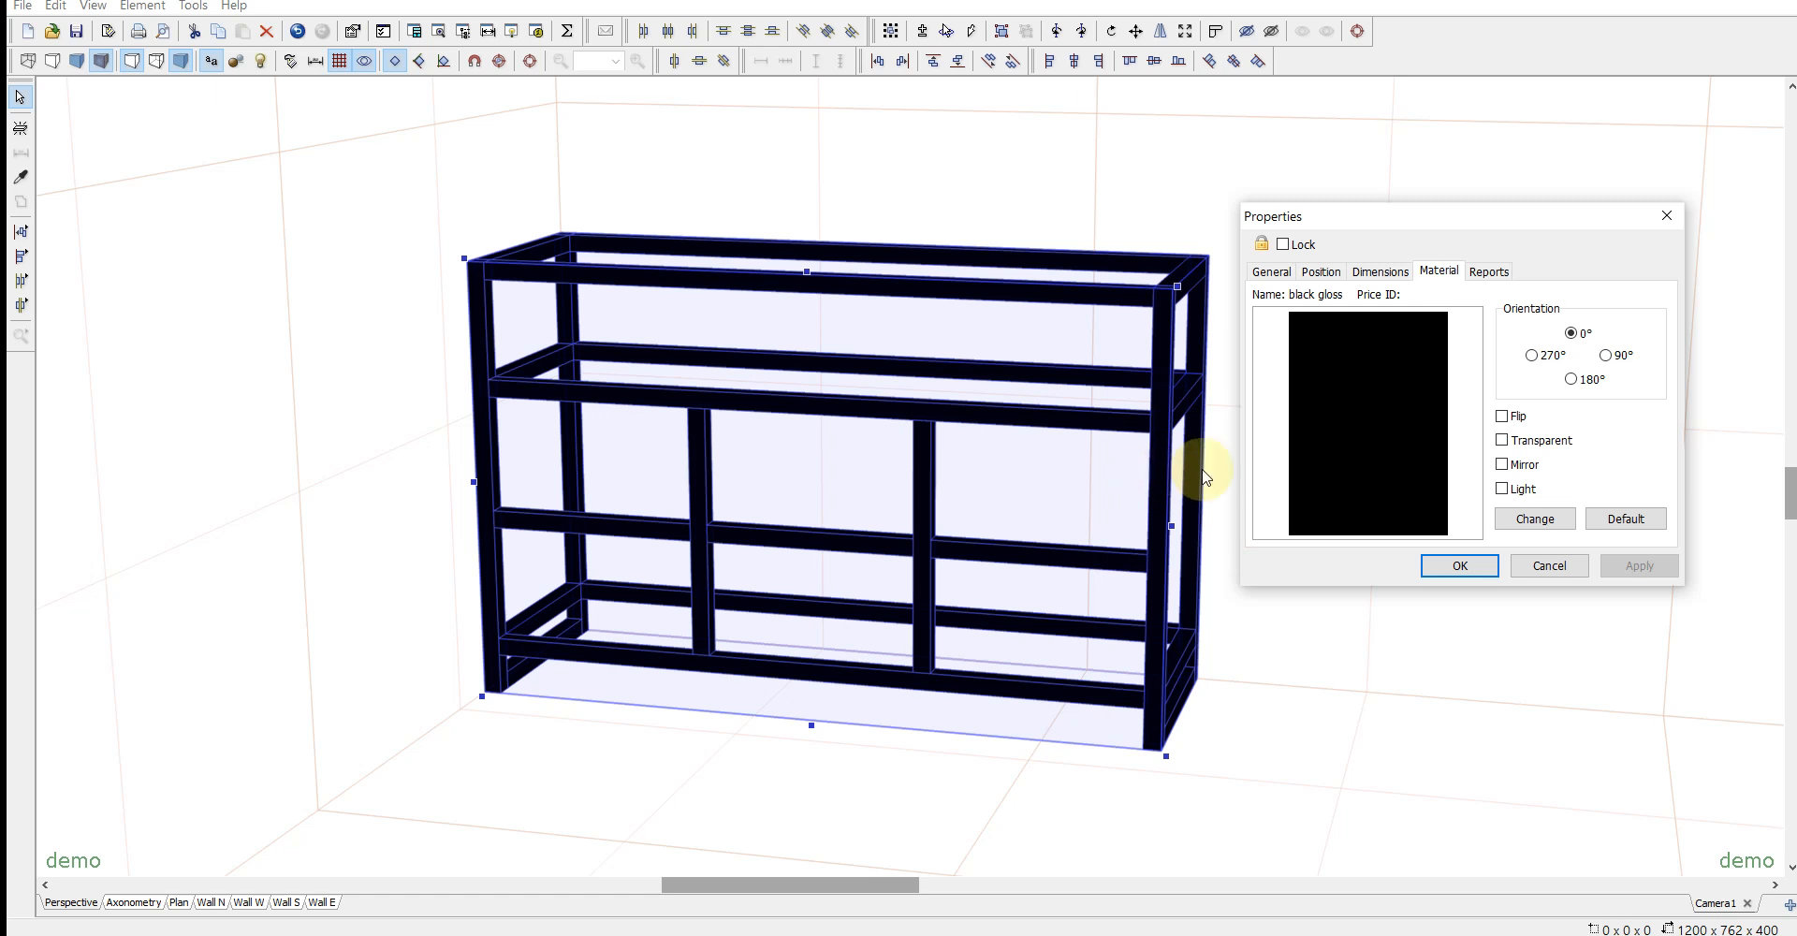
click(1449, 564)
click(334, 194)
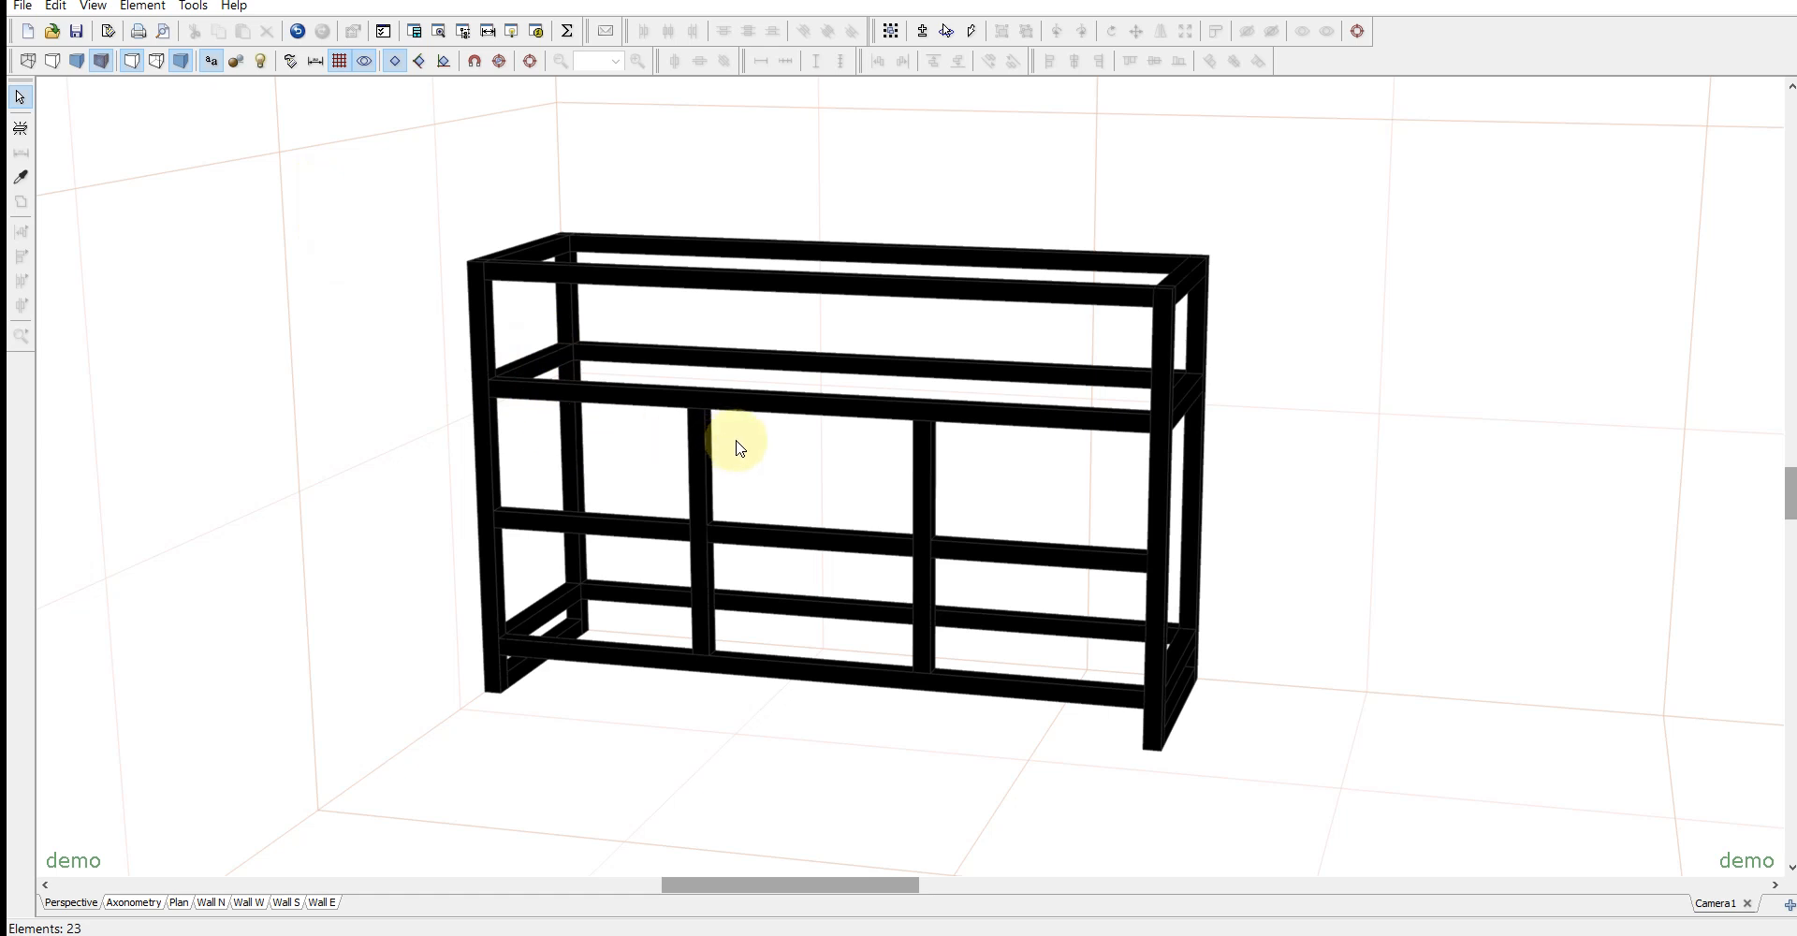
- Add an 18 thick side panel, 430 high and 340 deep, between the middle and bottom rails on the frame's left side
click(21, 129)
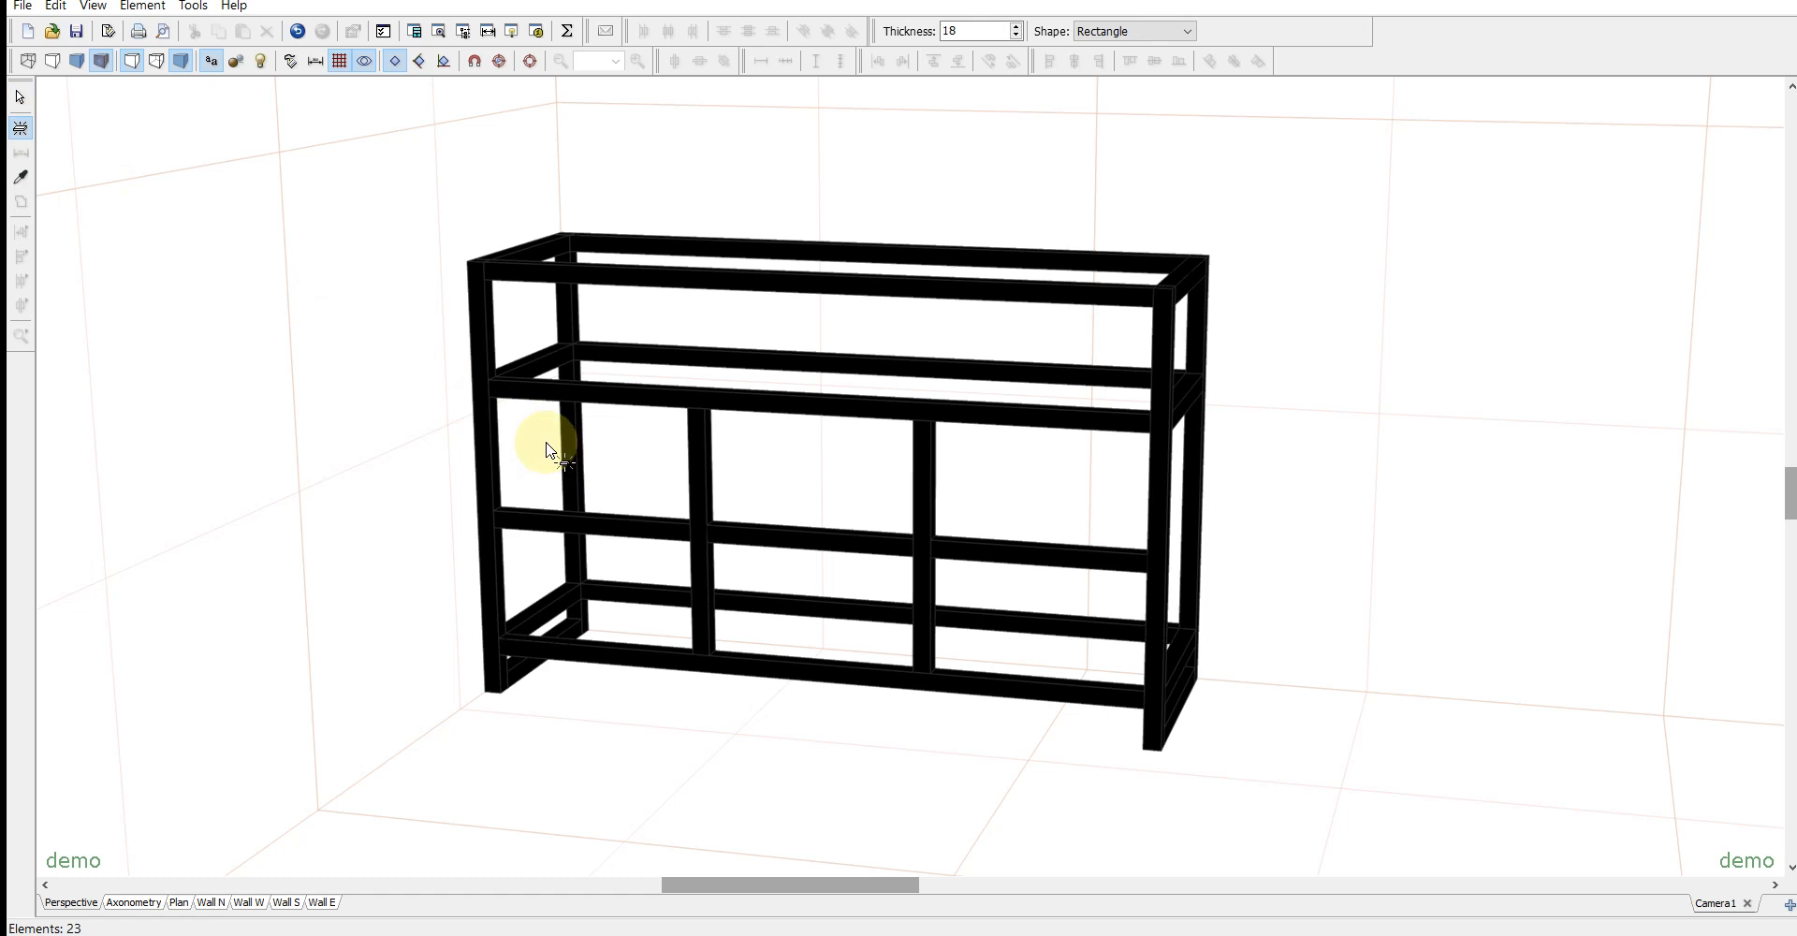
click(545, 448)
right_drag(1376, 609, 1289, 601)
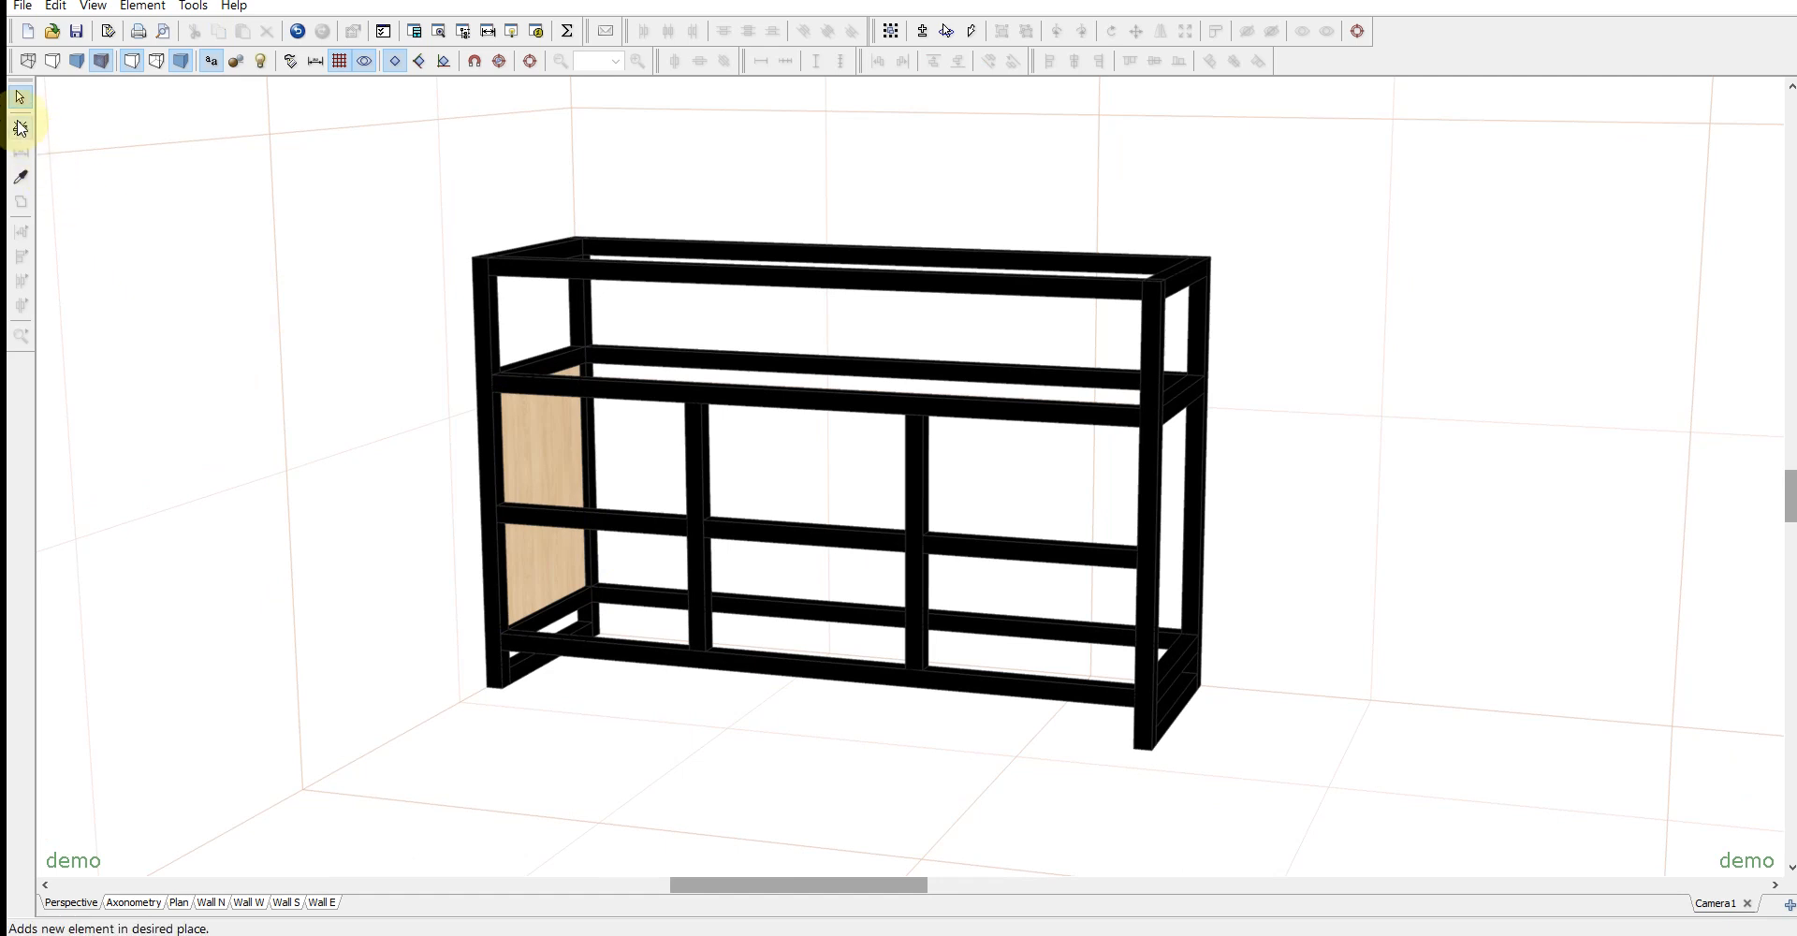
- Add an 18 thick back panel between the rear posts and resize it to 1140 × 430 to fill the opening
click(19, 128)
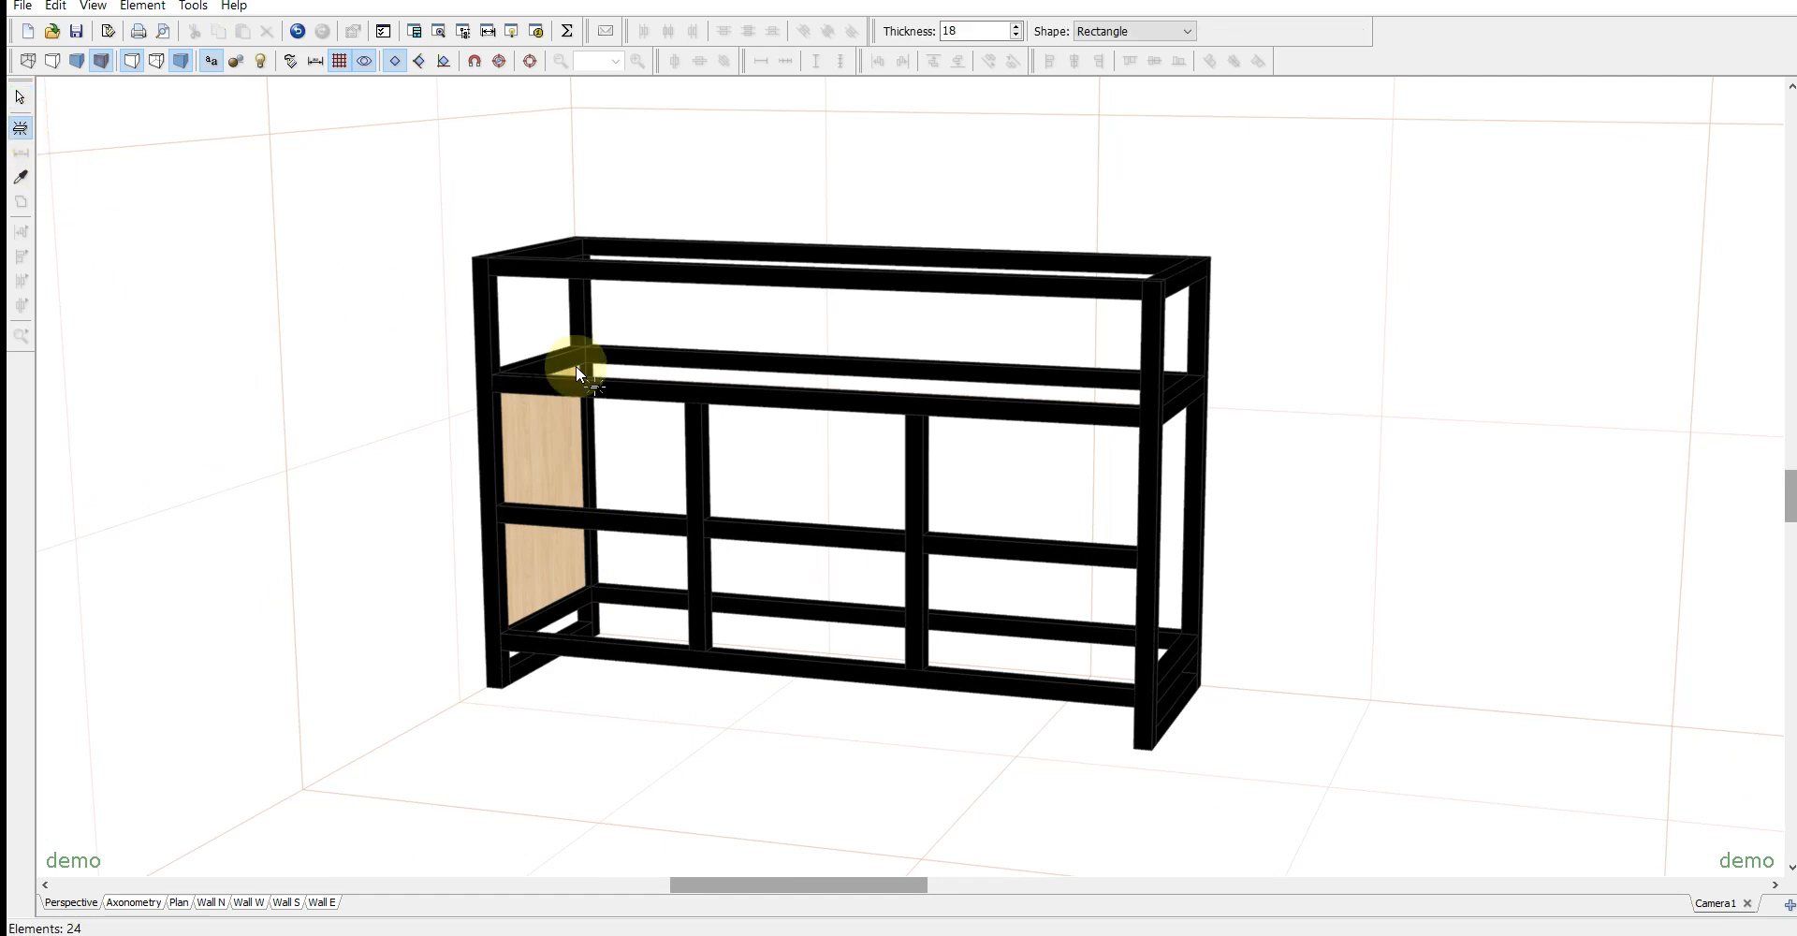
click(765, 458)
drag(778, 432, 712, 462)
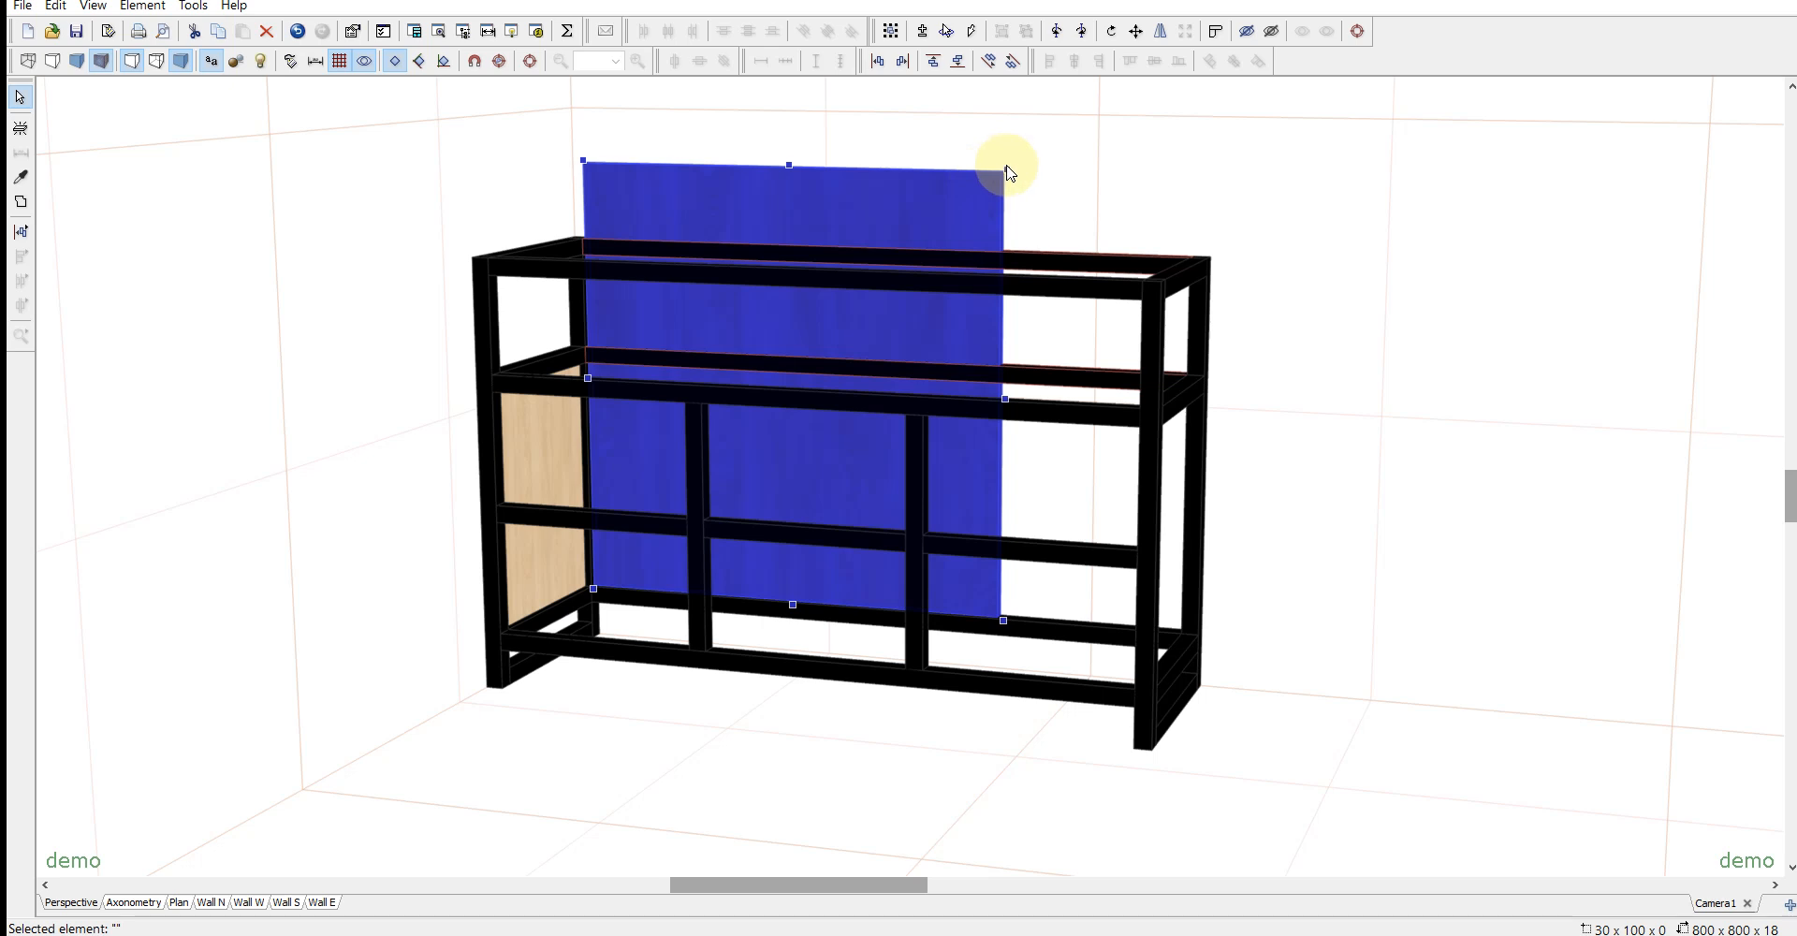
drag(1008, 171, 1504, 253)
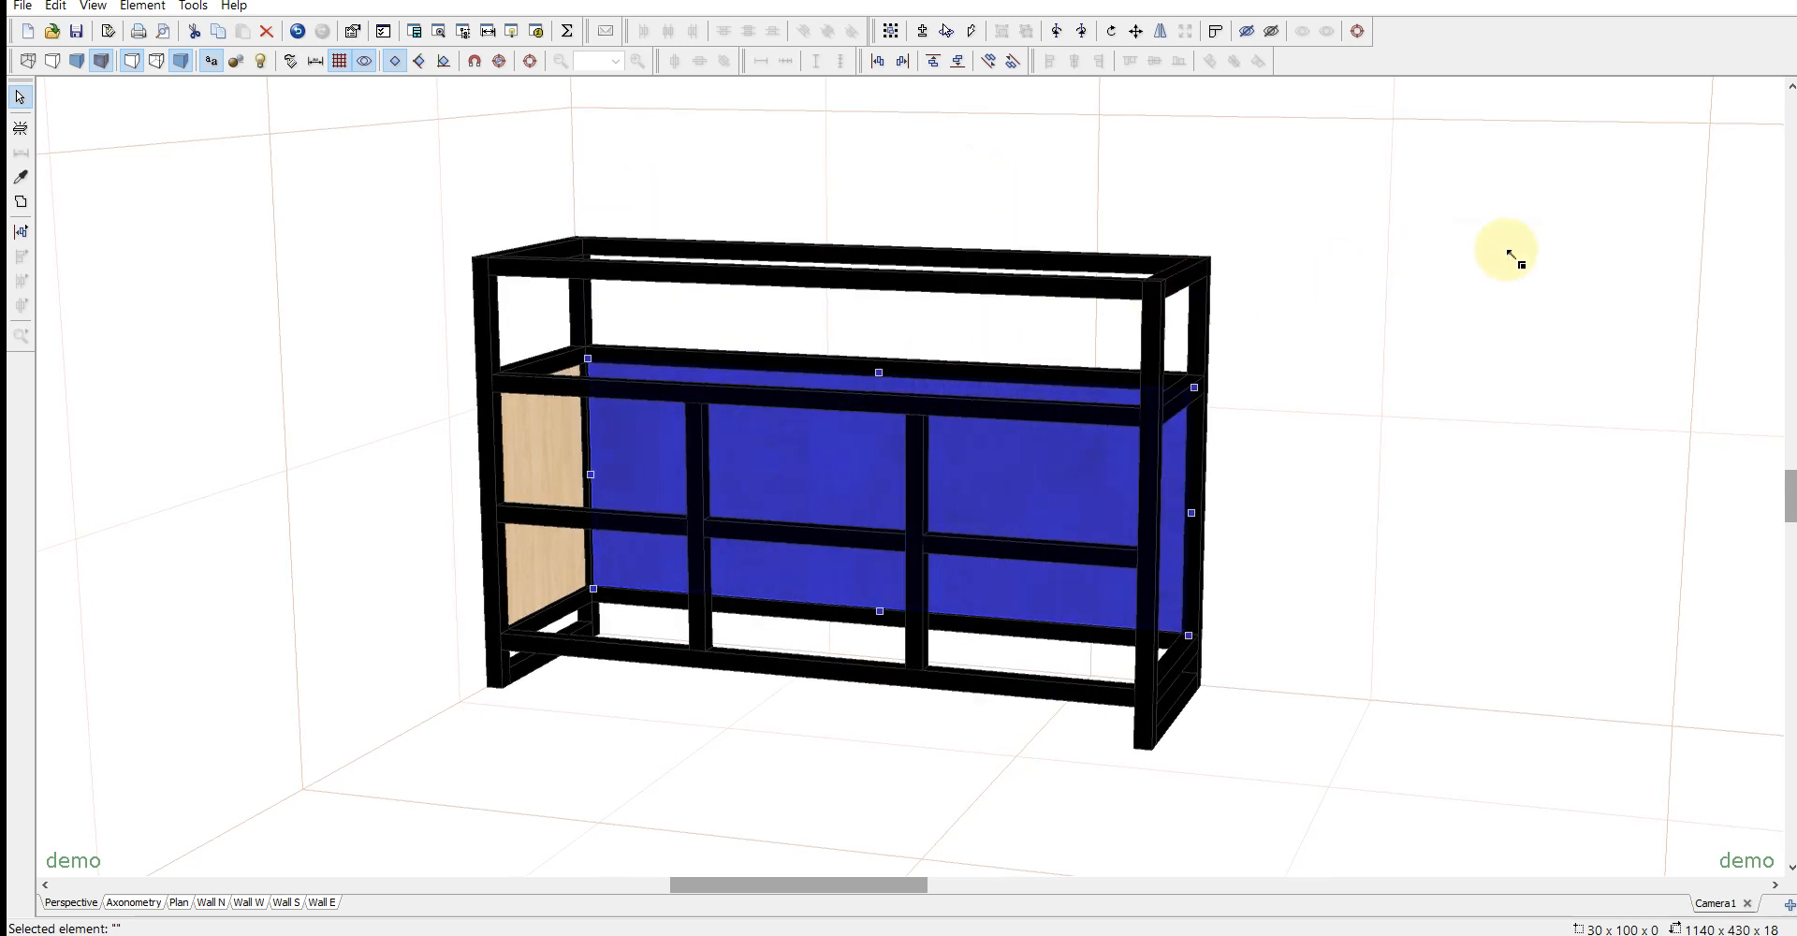
drag(1358, 443, 1324, 464)
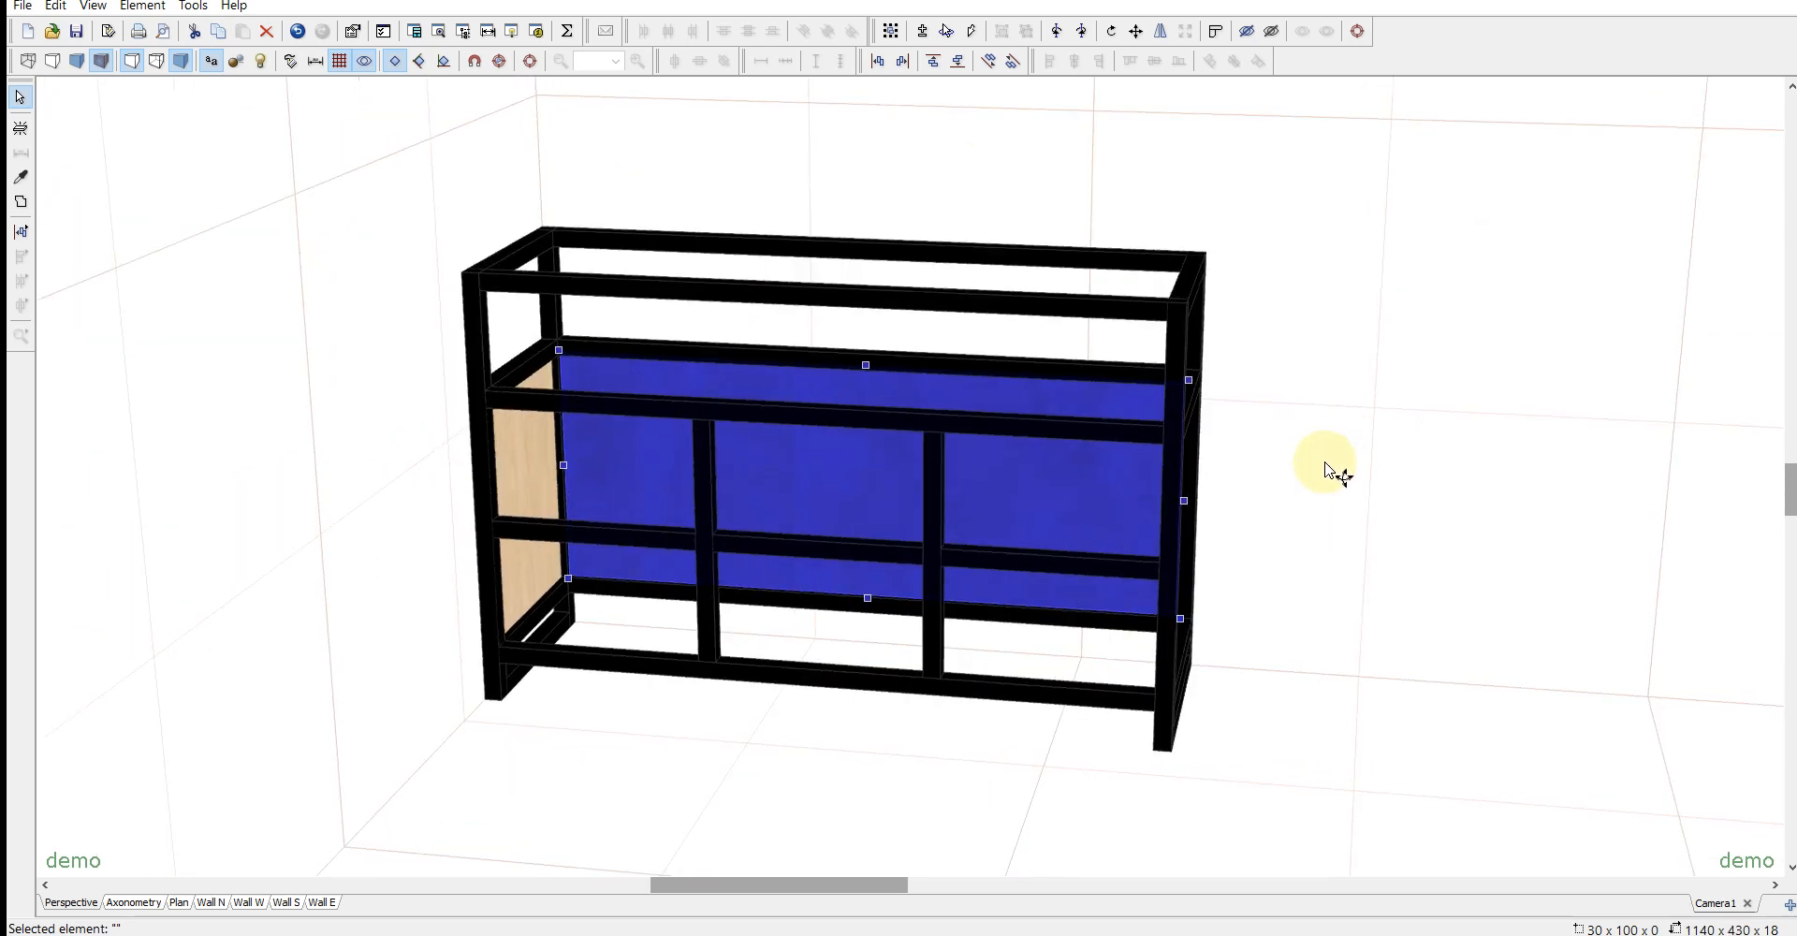
click(1324, 464)
- Add a horizontal 18 thick bottom panel and align its bottom with the rear bottom rail
click(21, 128)
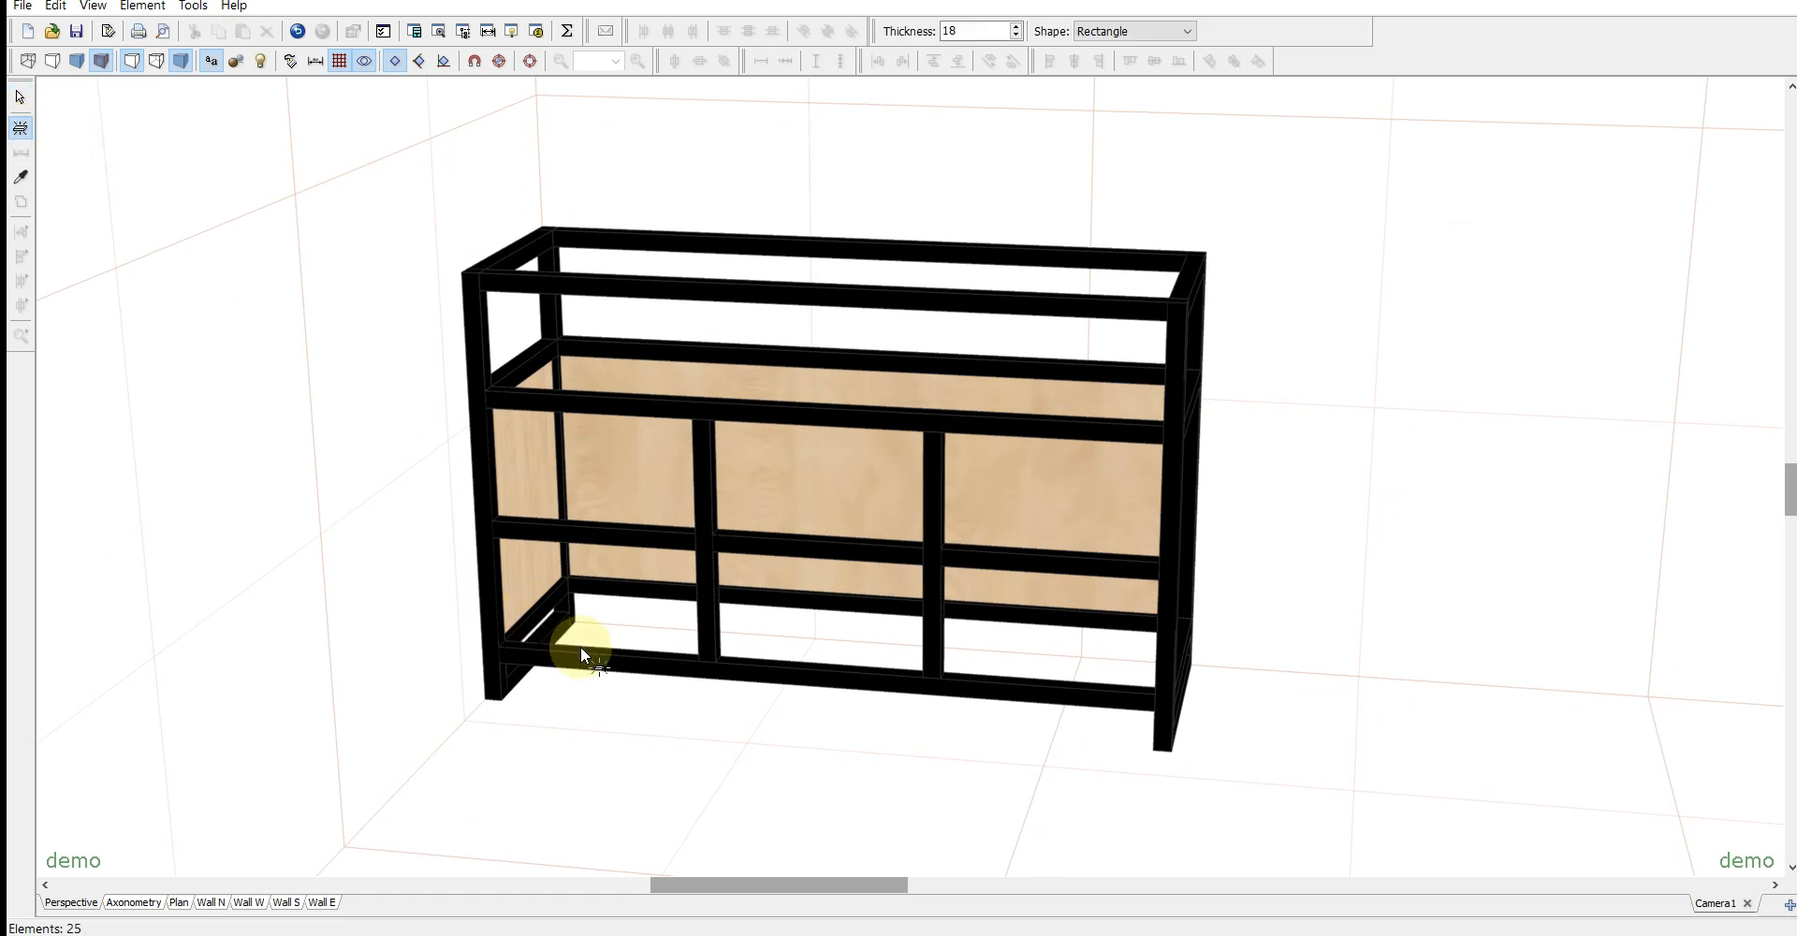
click(519, 676)
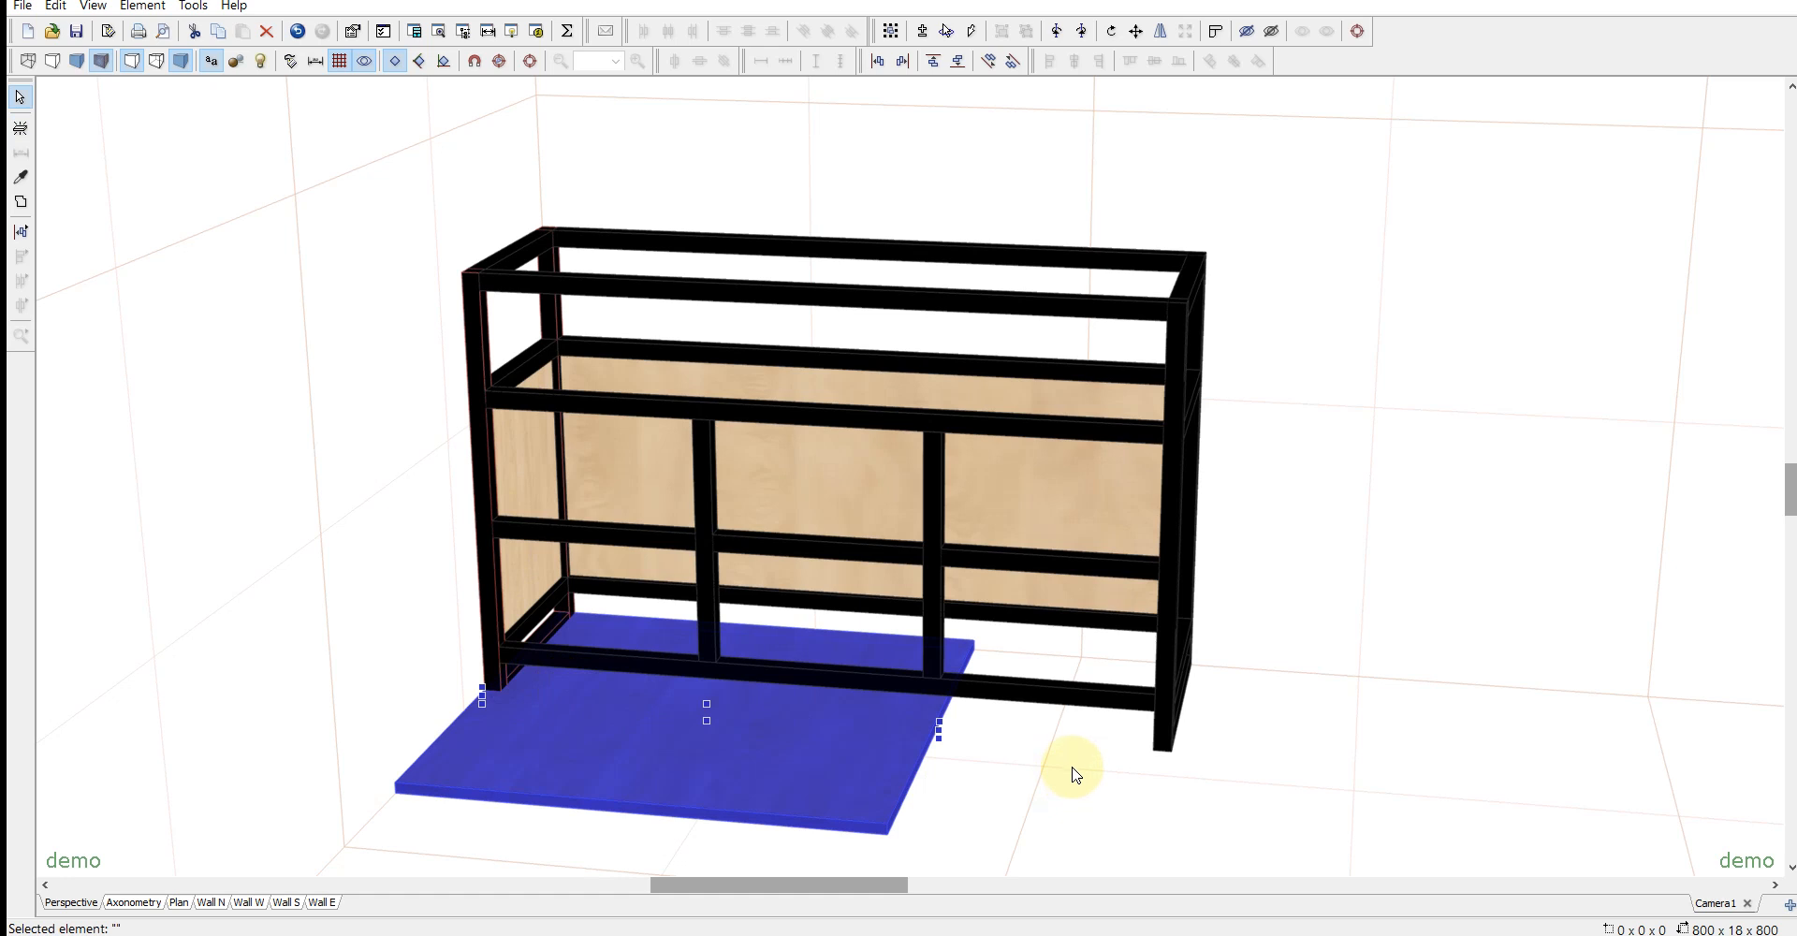
key(shift)
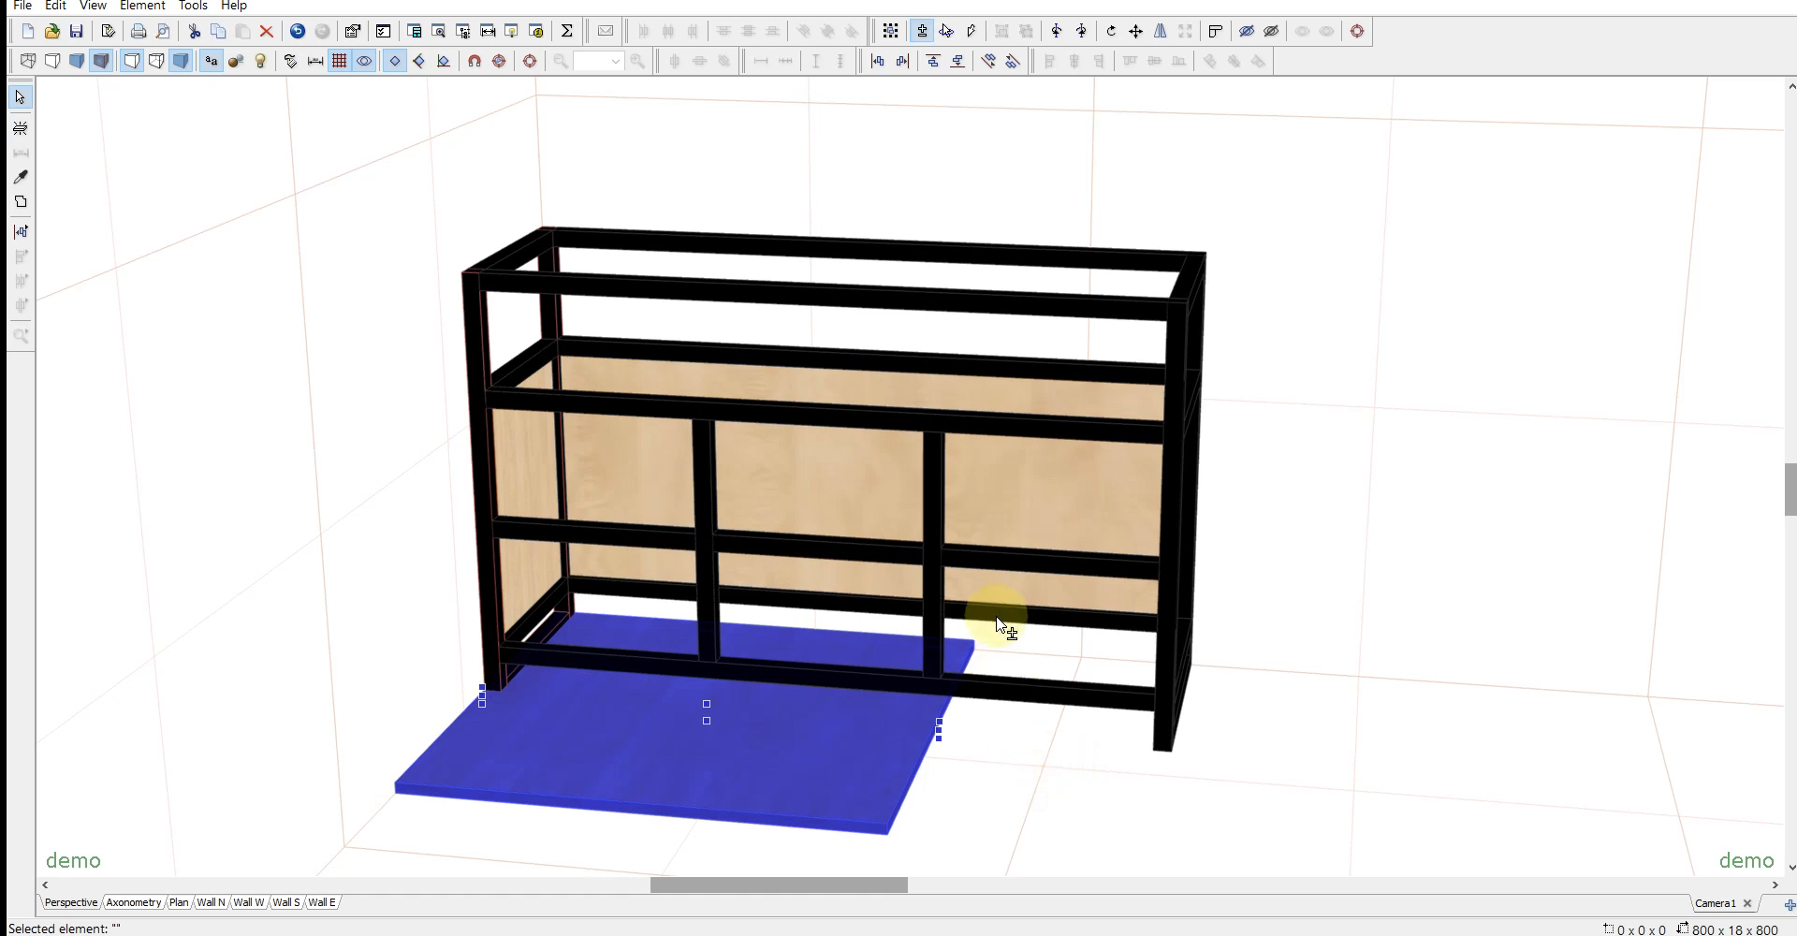
shift+click(999, 625)
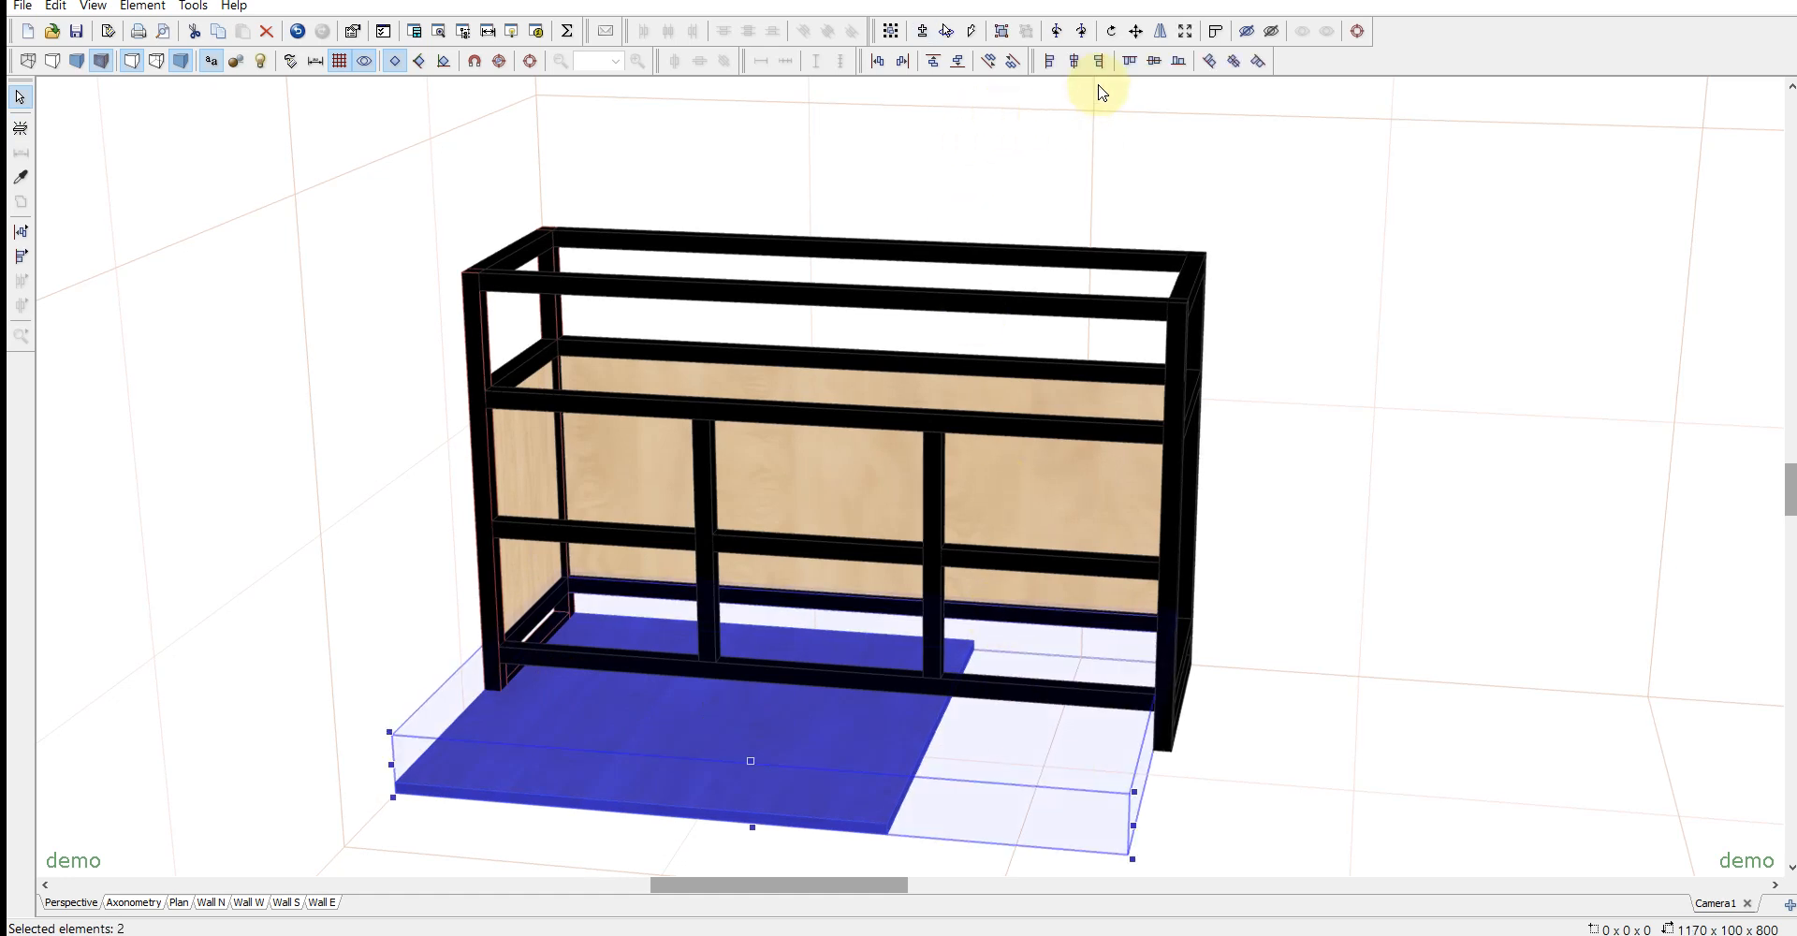
click(1182, 64)
click(1112, 754)
- Move the bottom panel into the frame's rear left inner corner and resize it to fill the space between the bottom rails
middle_drag(1112, 754, 1338, 739)
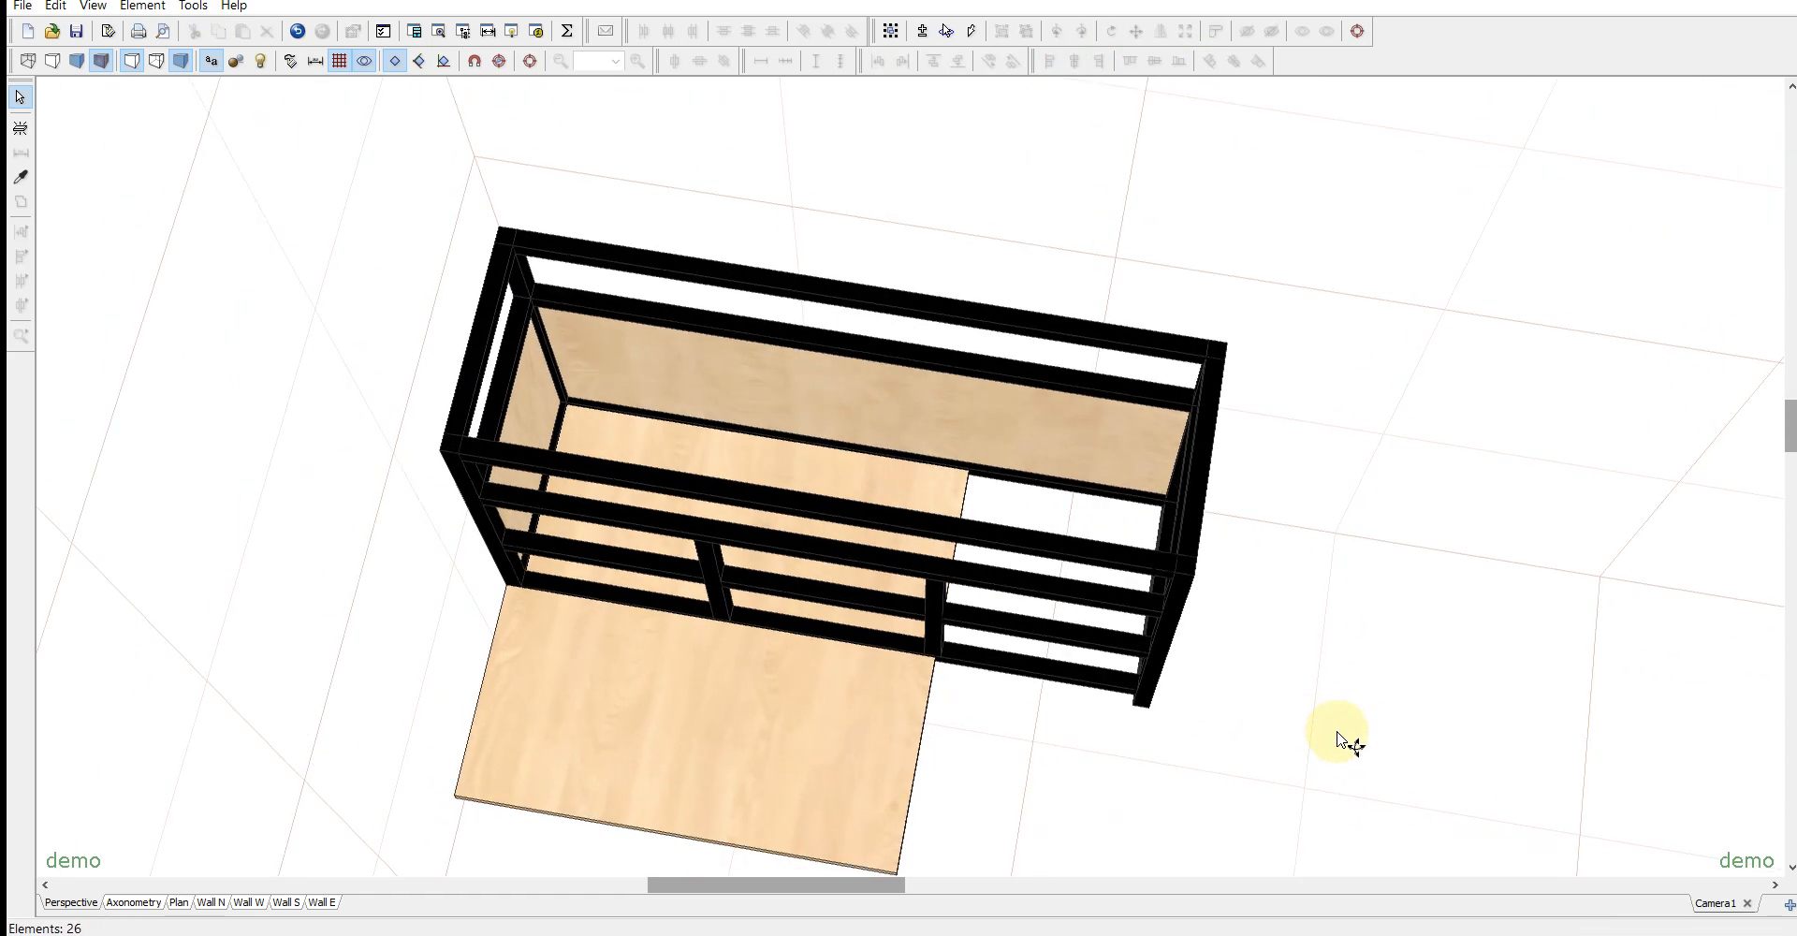
drag(838, 714, 760, 680)
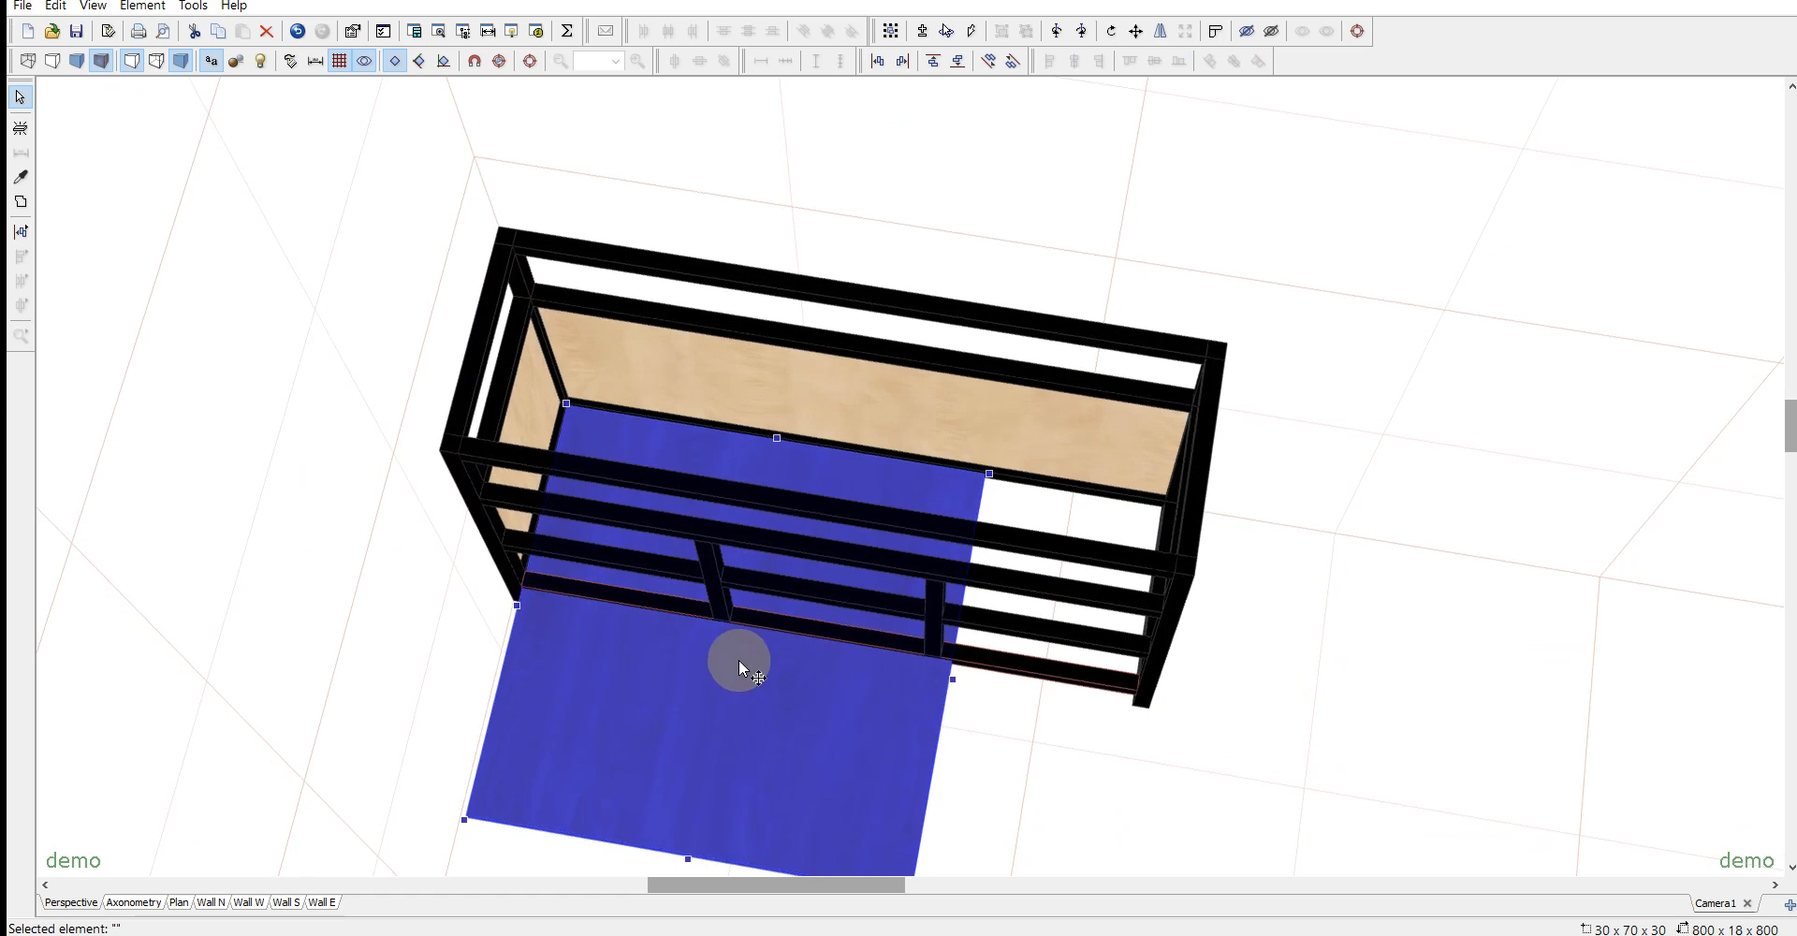
scroll(914, 840, down, 1)
drag(914, 842, 1275, 727)
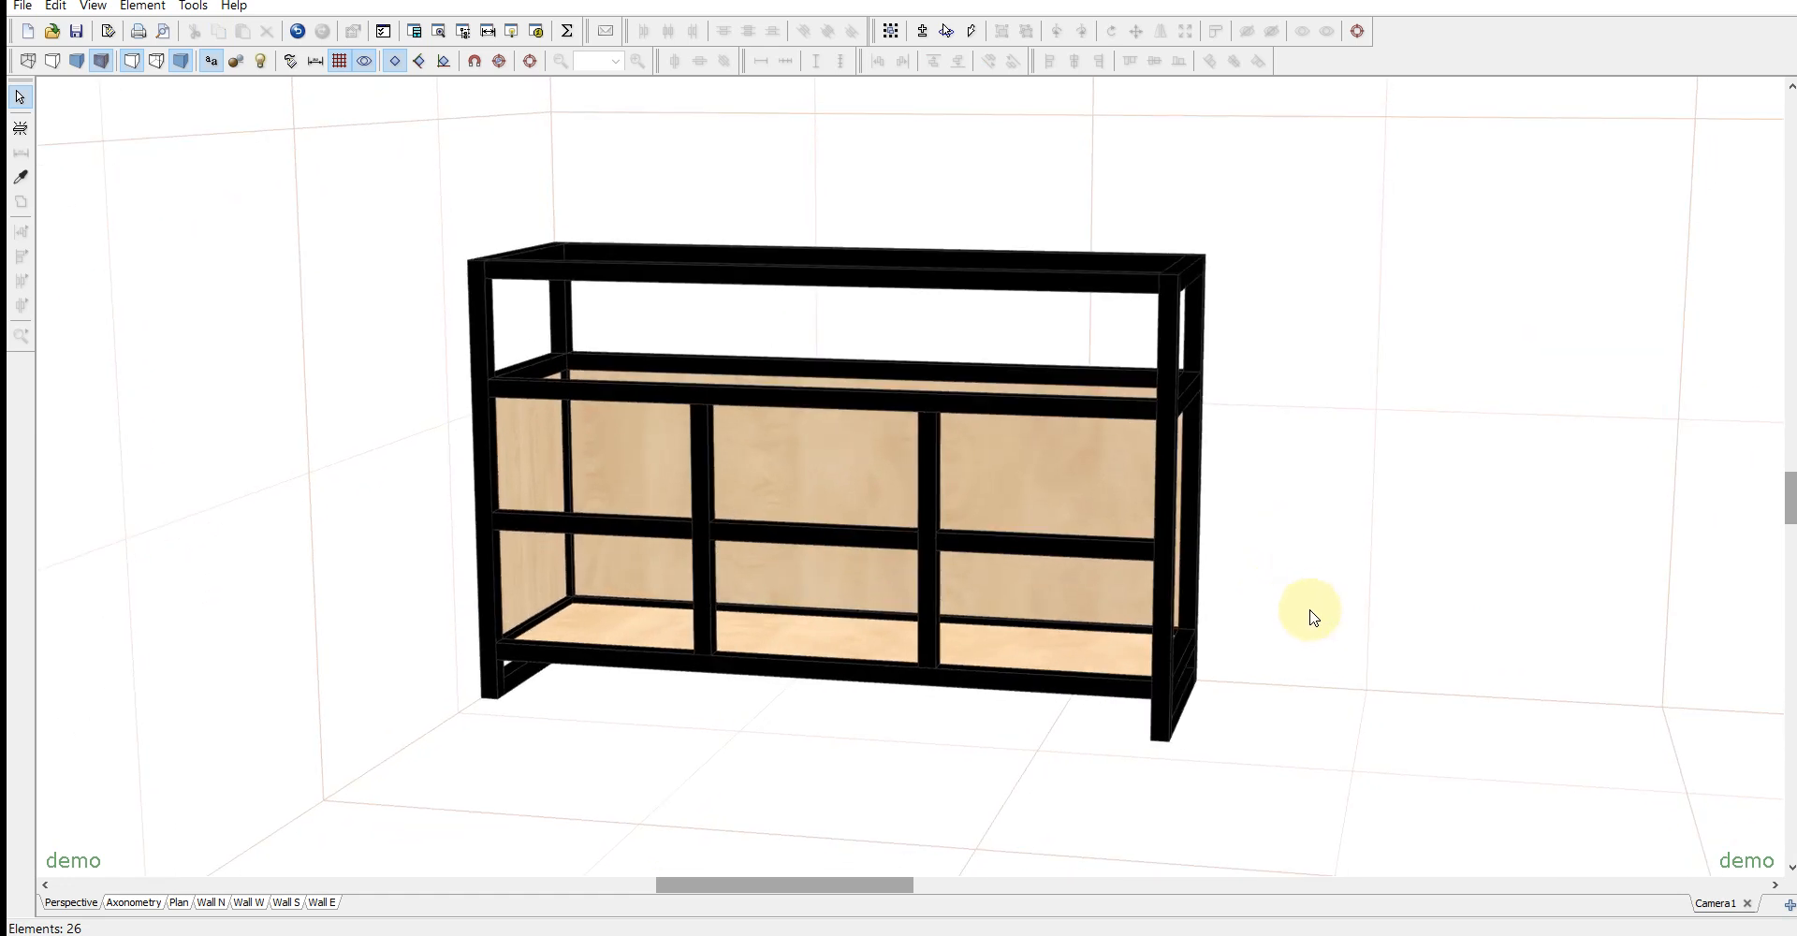
- Copy the left side panel to the right side of the frame and align its right face with the right end frame
drag(1318, 625, 1305, 625)
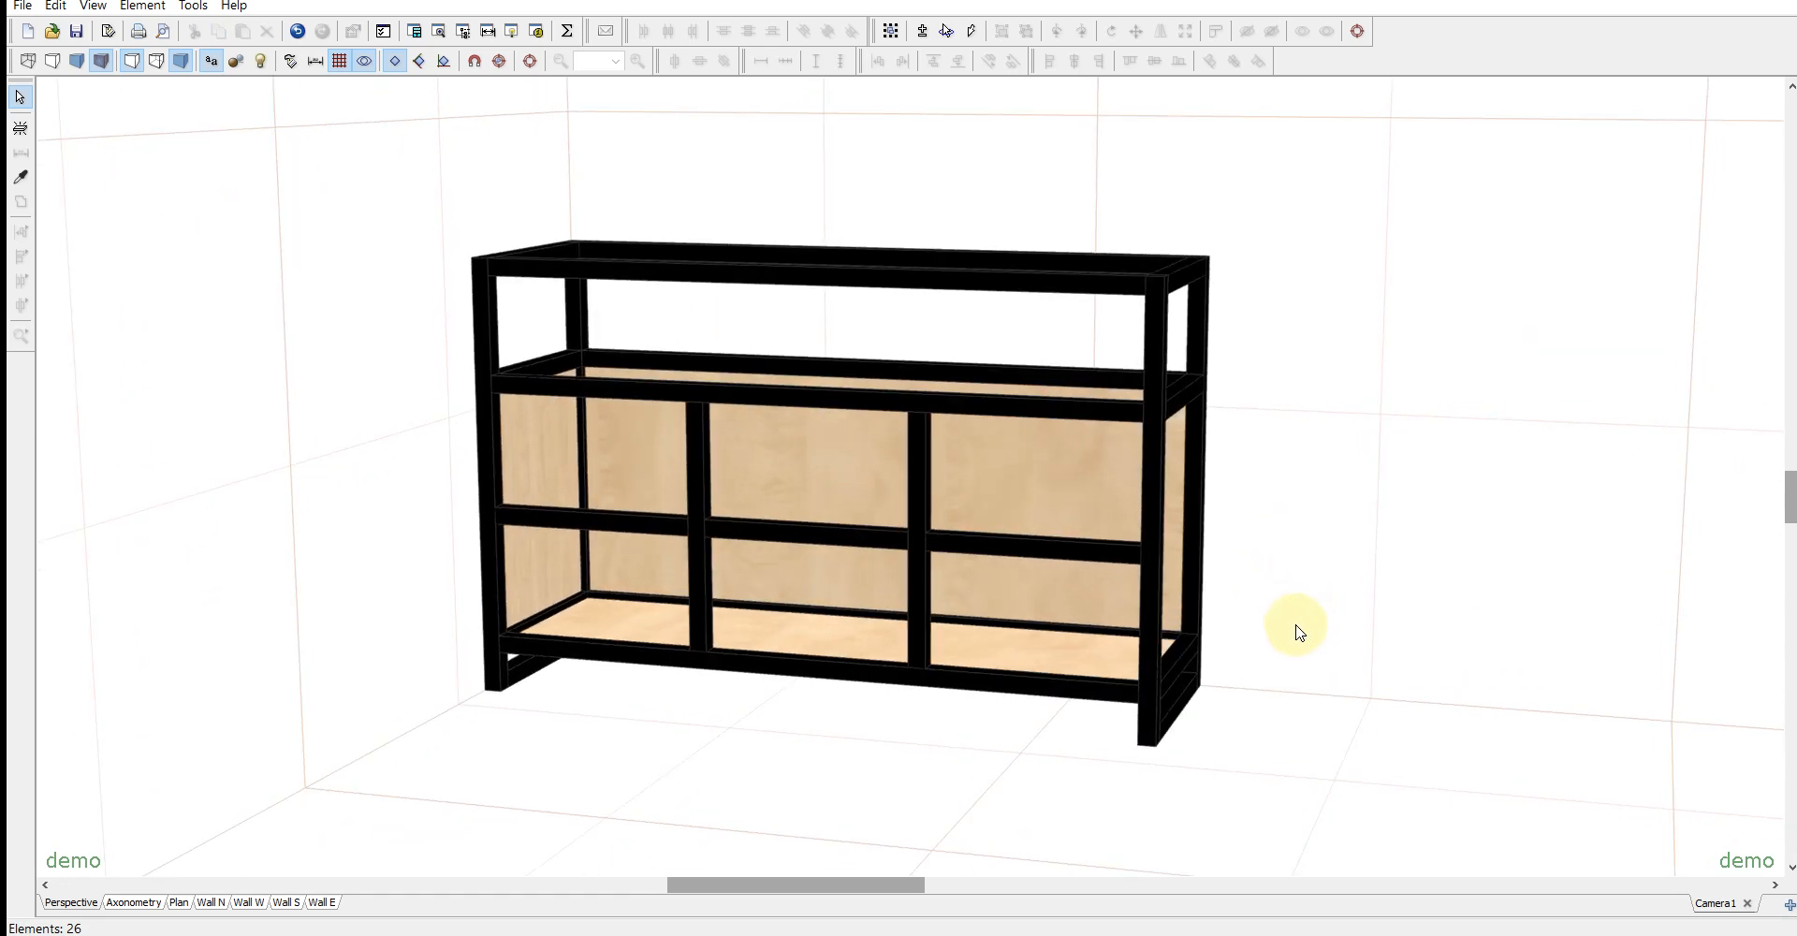
click(488, 386)
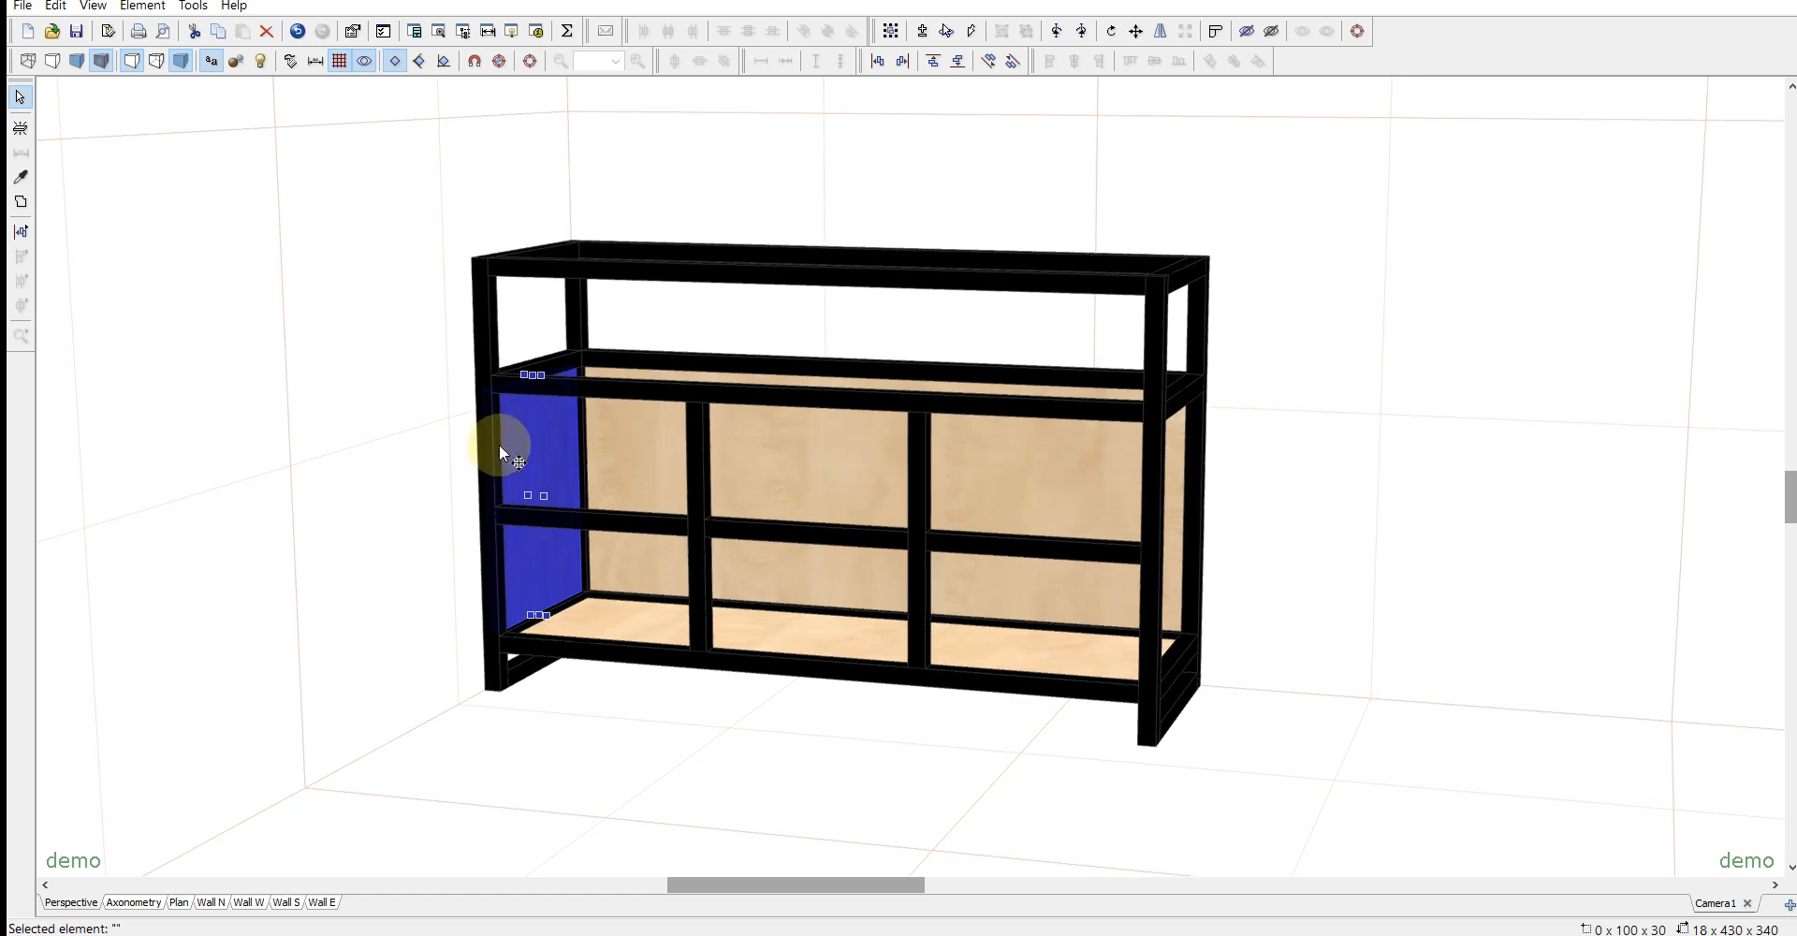
drag(608, 484, 1170, 484)
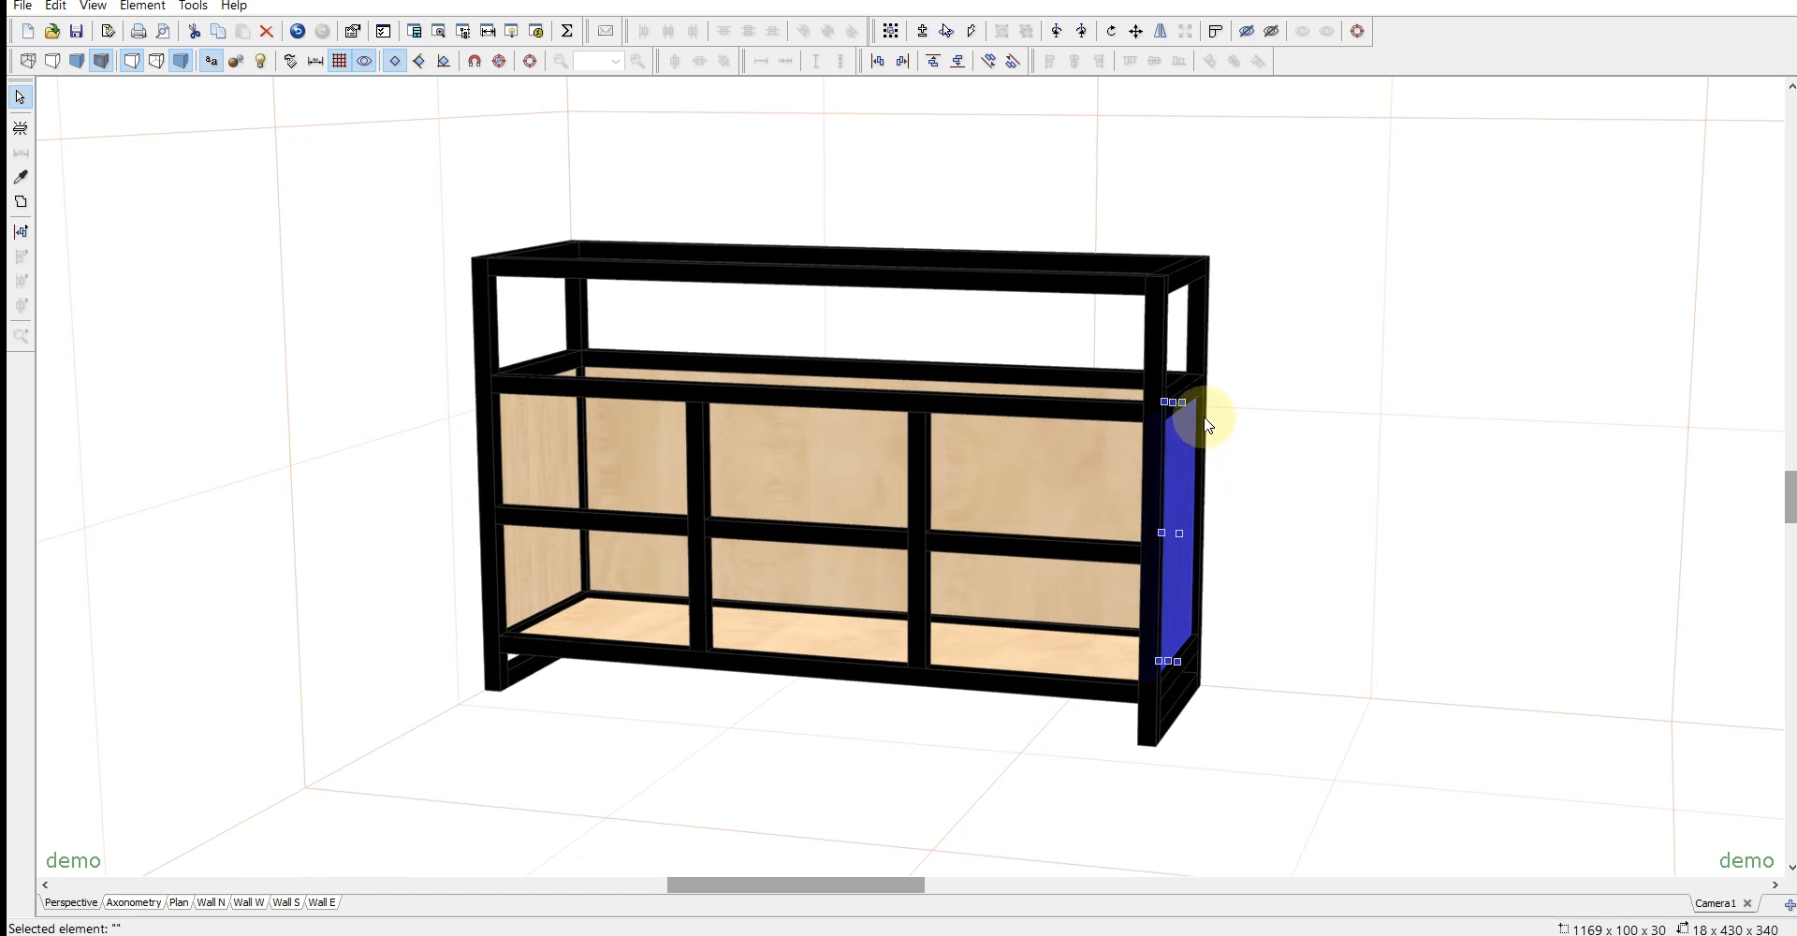
ctrl+click(1205, 322)
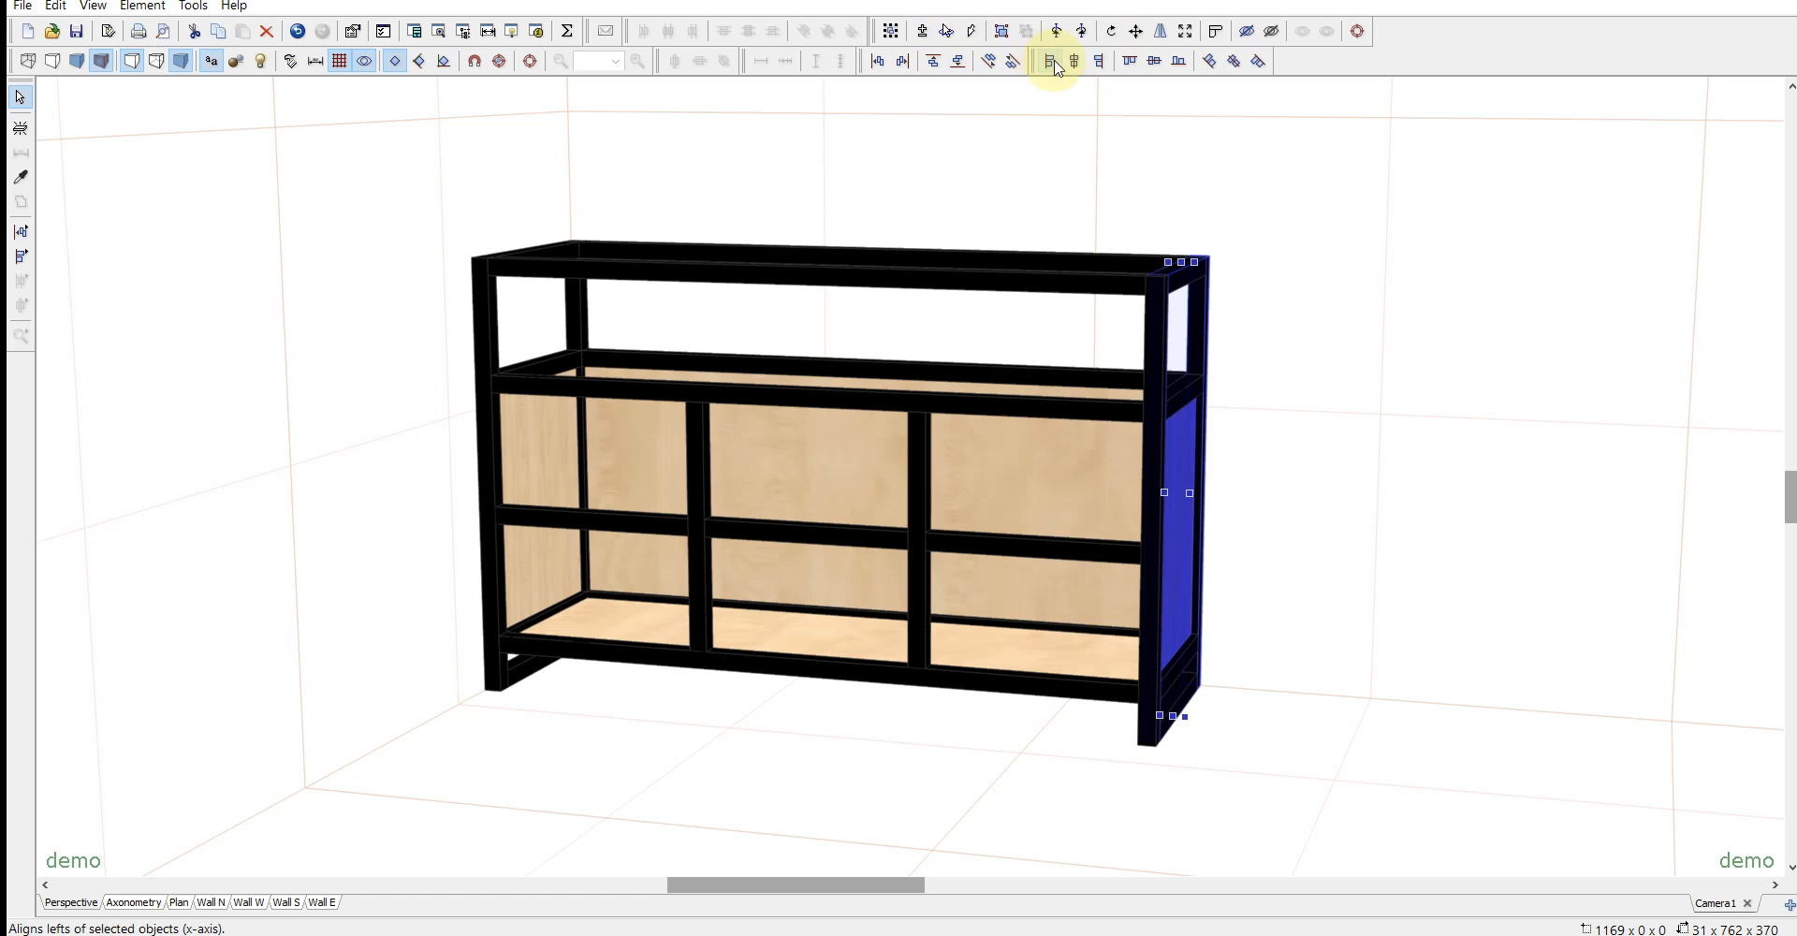
click(1101, 62)
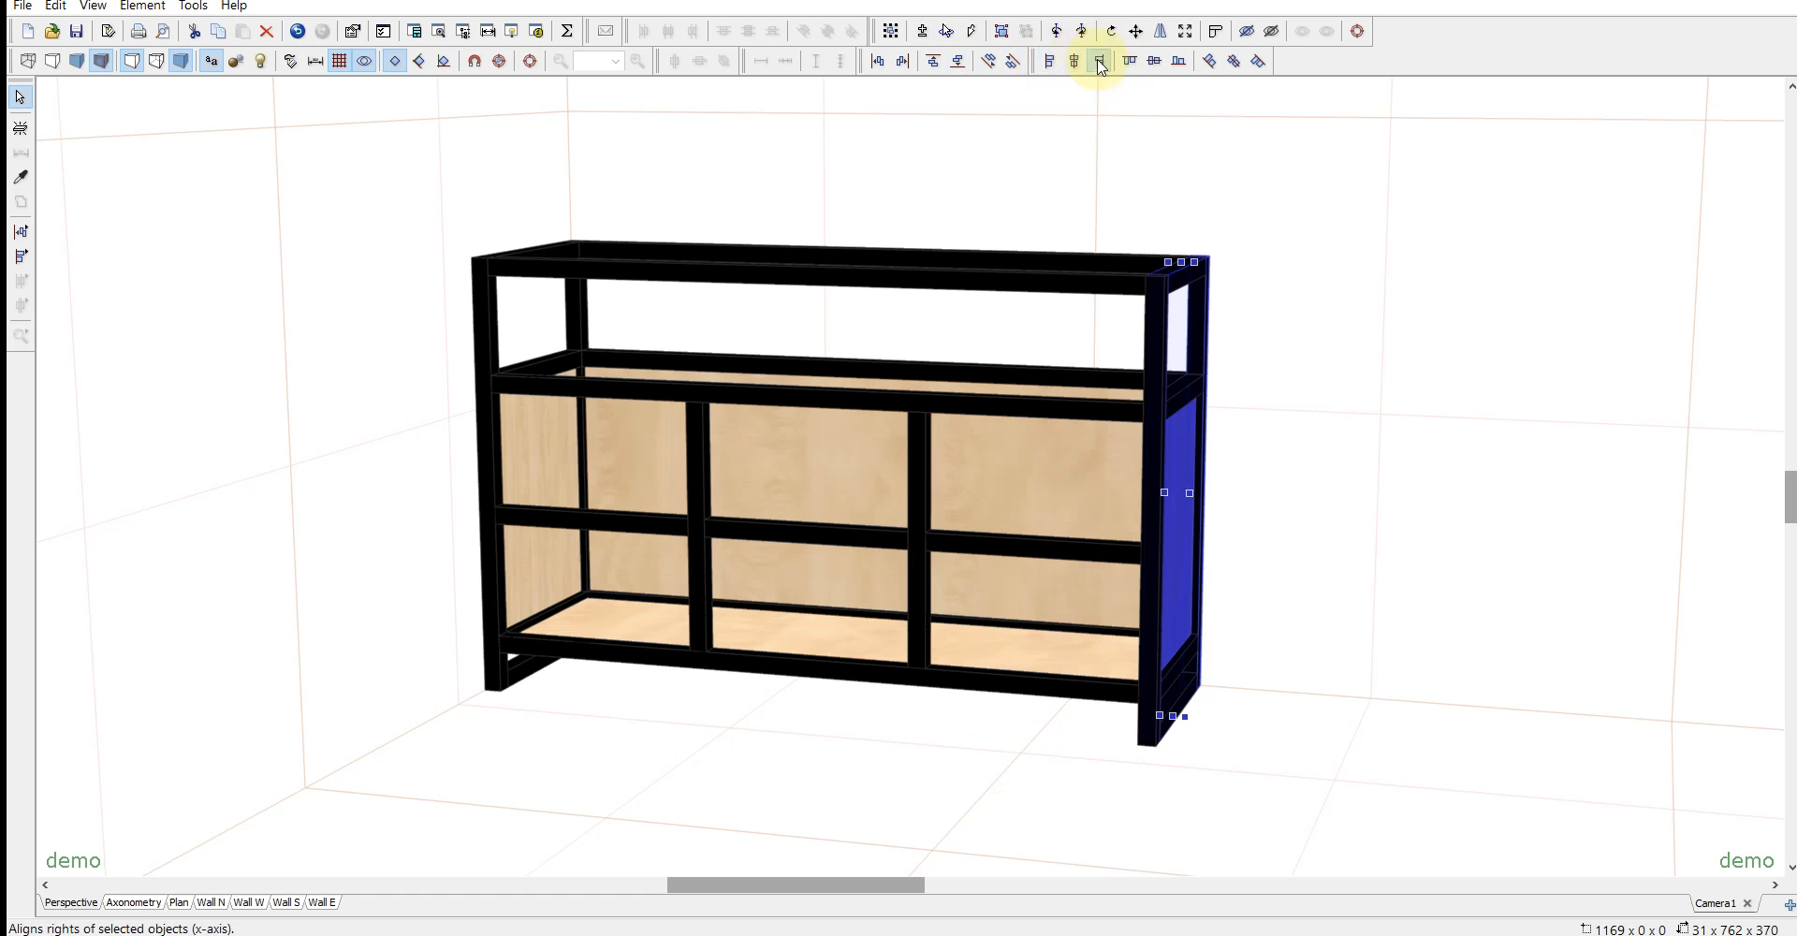
click(1300, 456)
mouse_move(1481, 656)
middle_down()
mouse_move(1513, 662)
mouse_move(1487, 664)
middle_up()
- Copy the bottom panel onto the top of the frame and again as a middle shelf aligned with the tops of the middle rails
click(817, 634)
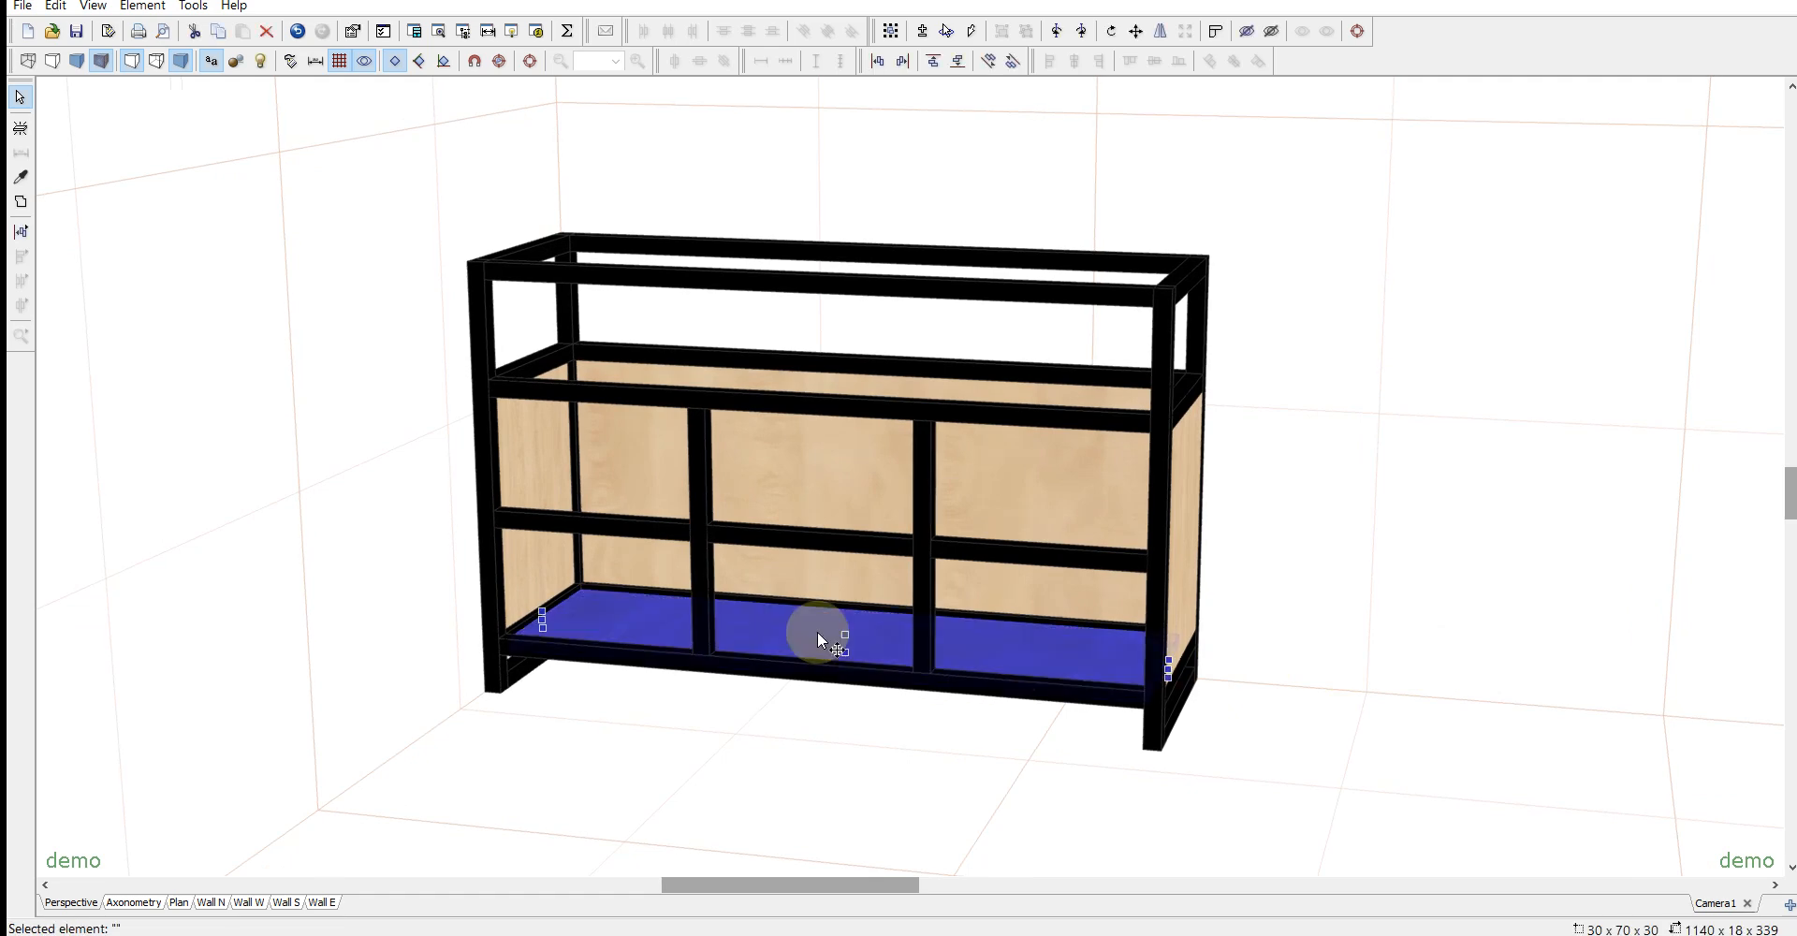
ctrl+drag(818, 633, 212, 490)
drag(764, 518, 583, 350)
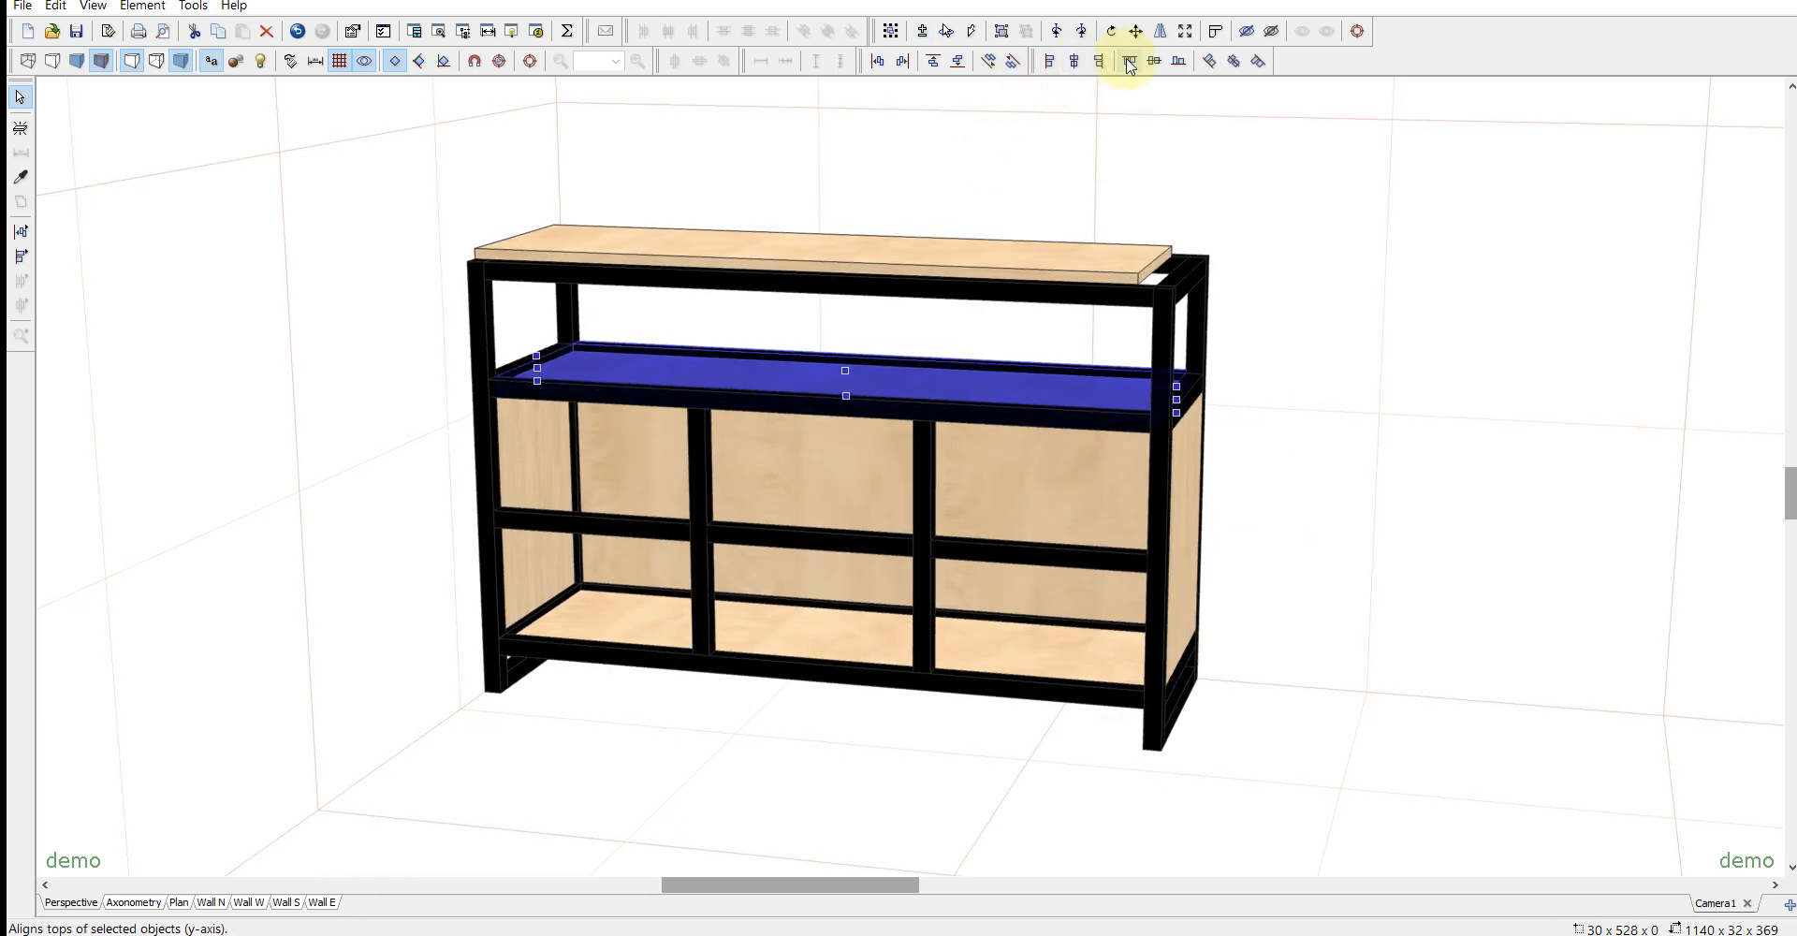
click(1083, 132)
- Resize the top panel to 1200 wide, 38 high and 400 deep
double_click(806, 258)
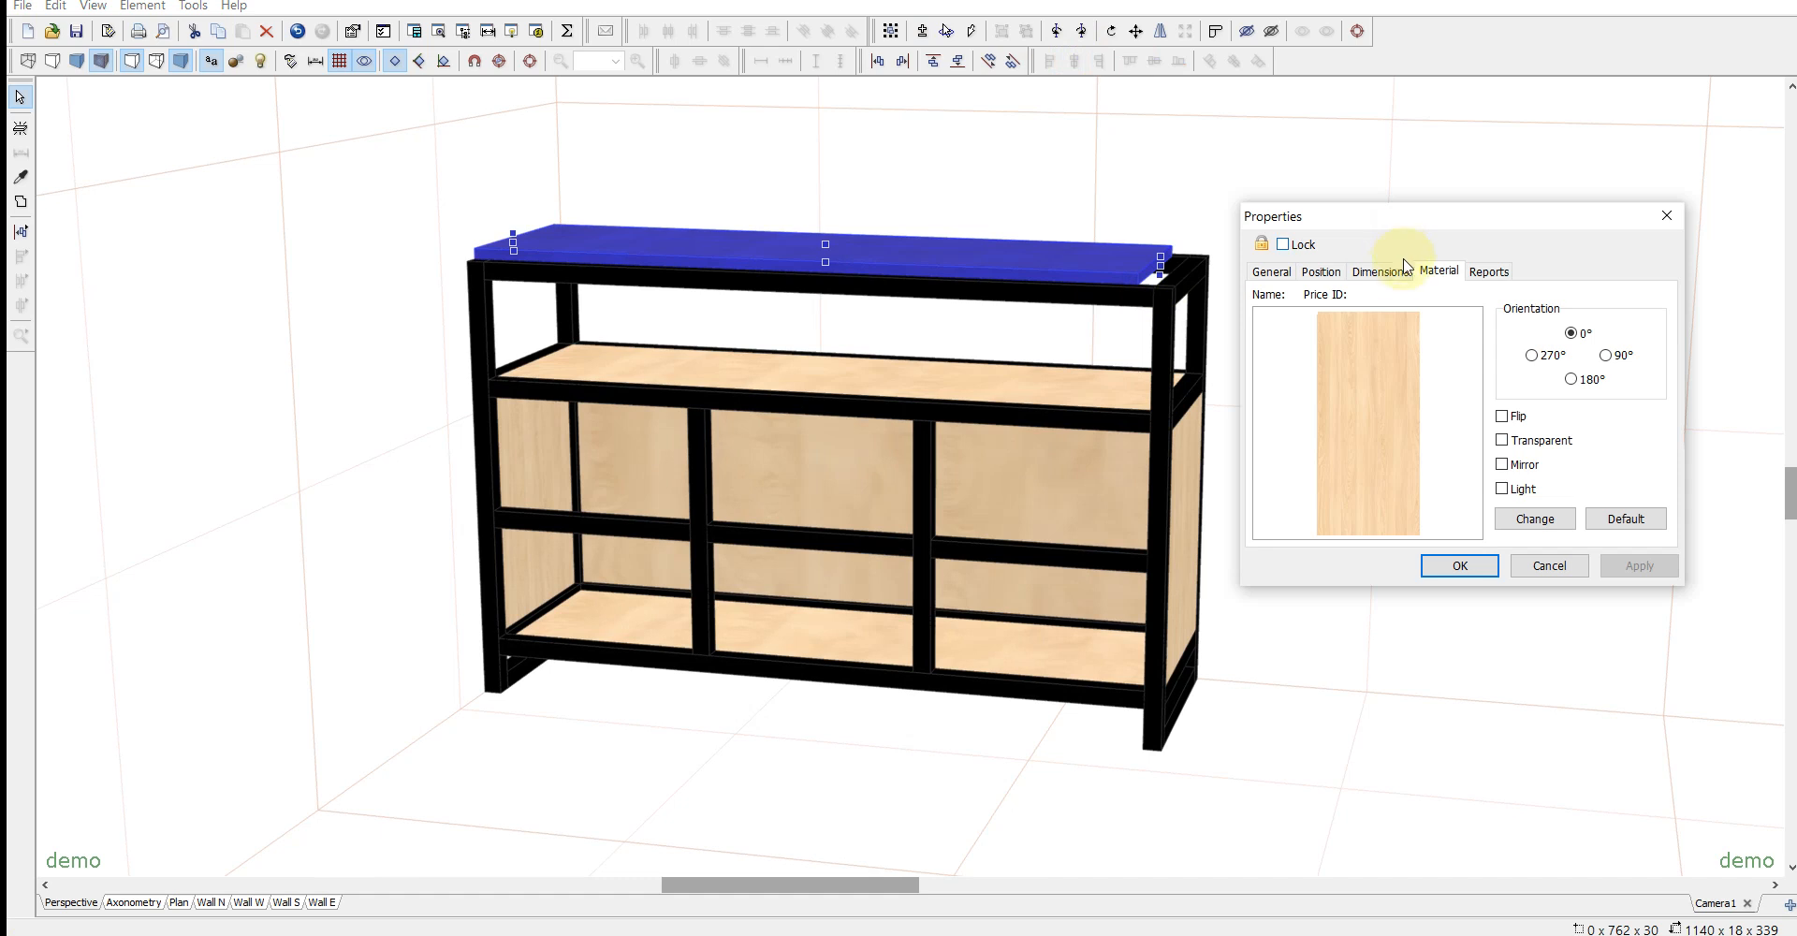
click(1381, 270)
text(12)
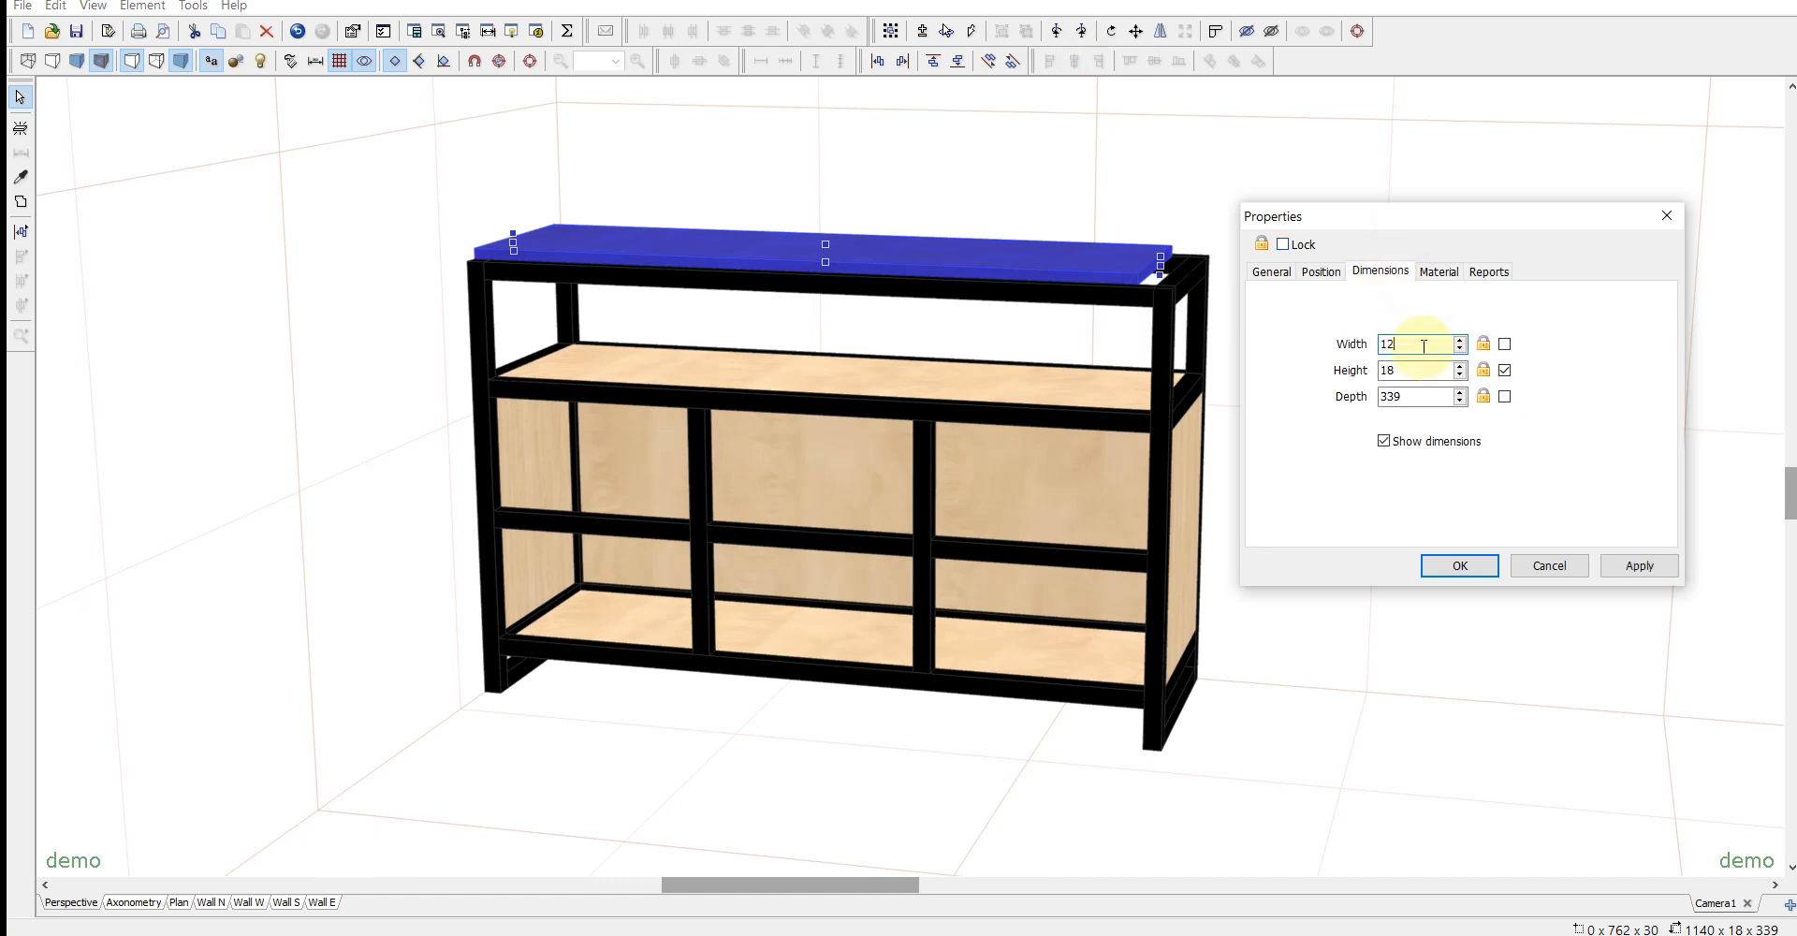
text(00)
double_click(1411, 396)
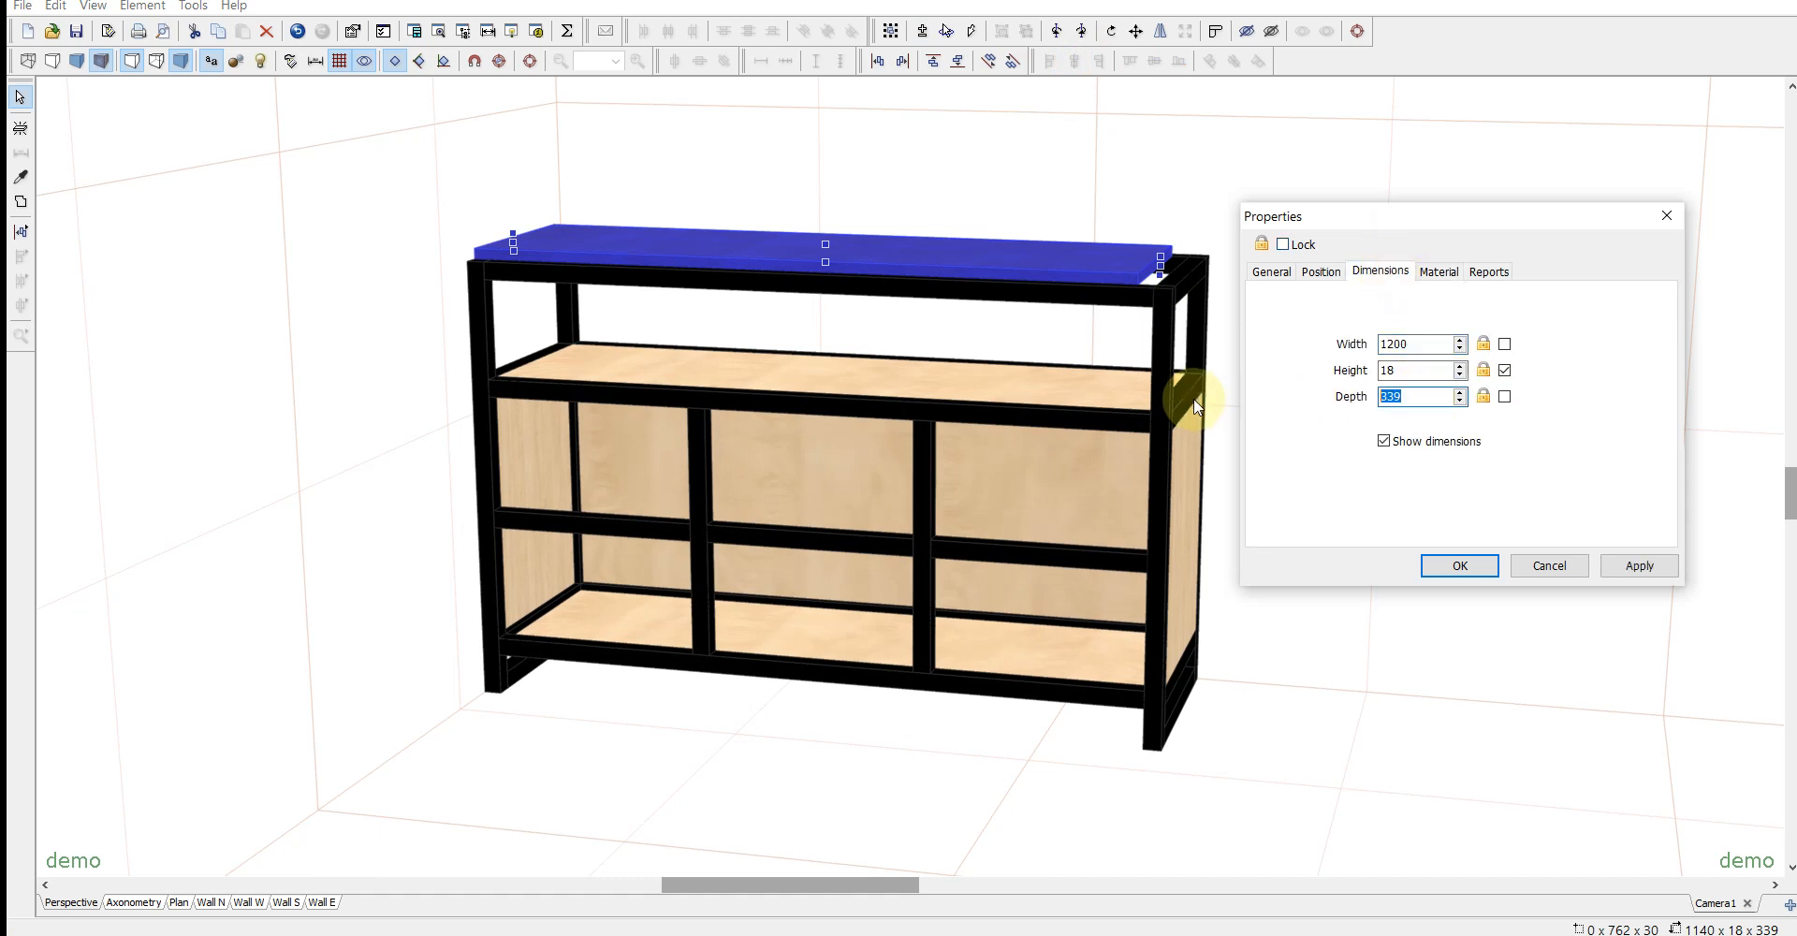
text(400)
double_click(1408, 369)
key(Return)
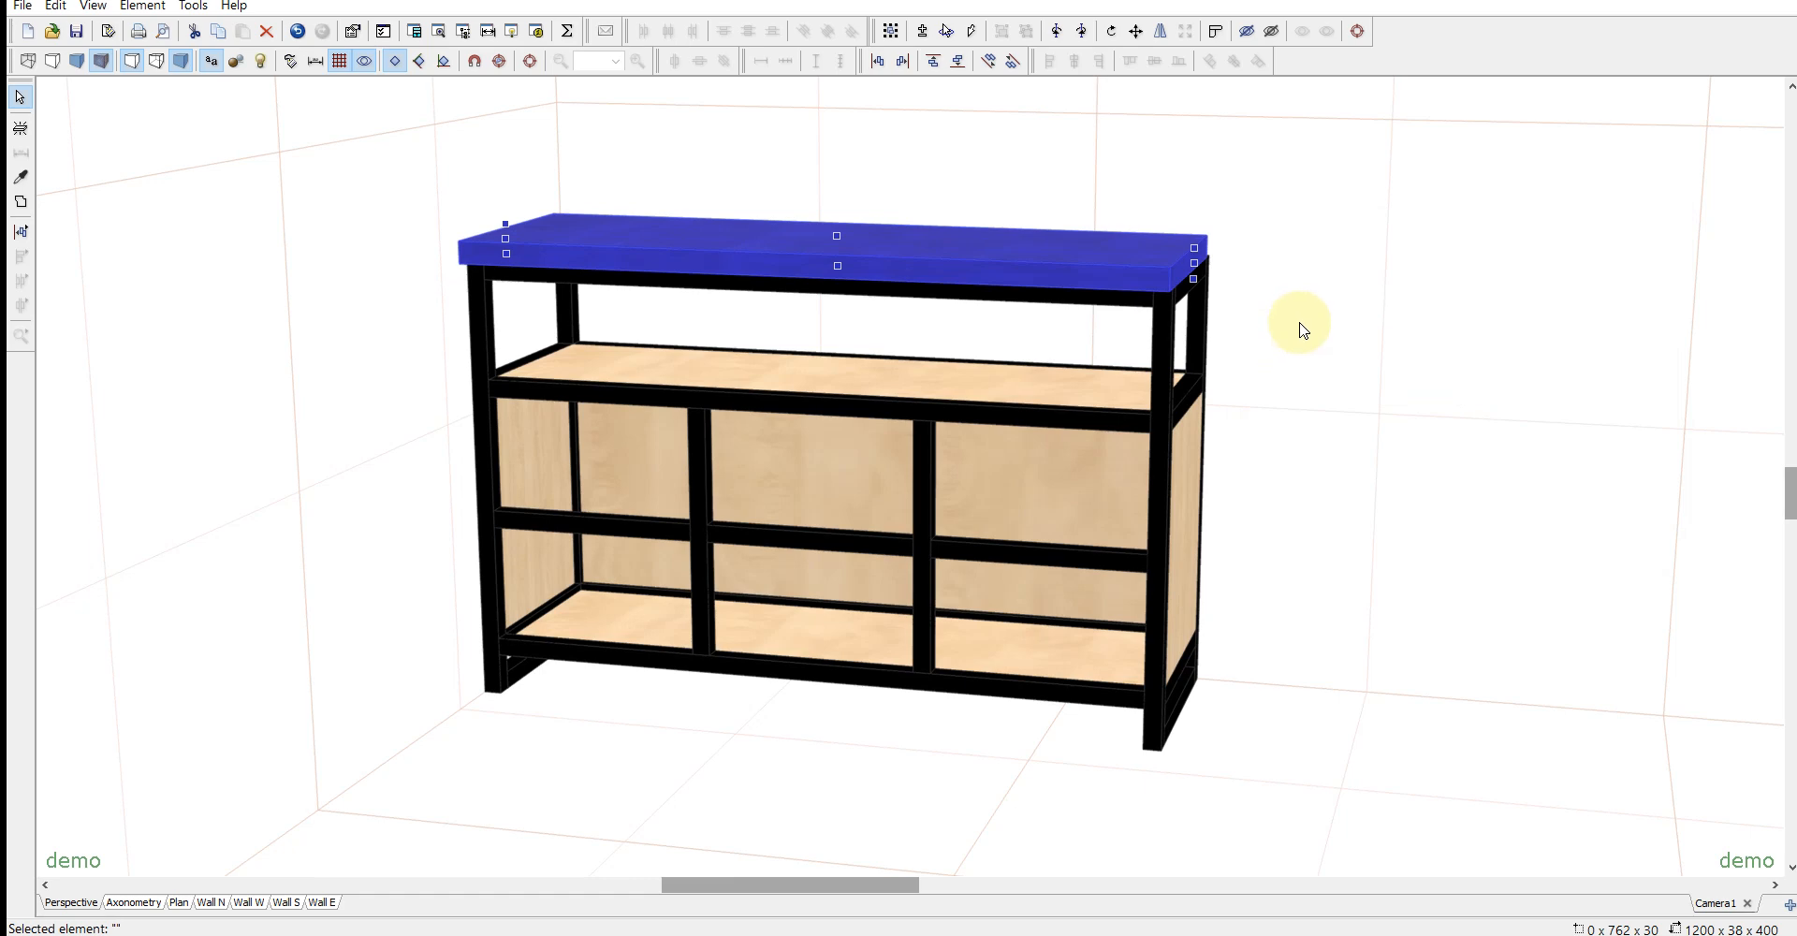
- Move the top panel back so that it sits flush over the frame
middle_drag(1303, 305, 1284, 472)
middle_drag(1338, 591, 1375, 374)
click(1279, 526)
middle_drag(1245, 554, 1258, 534)
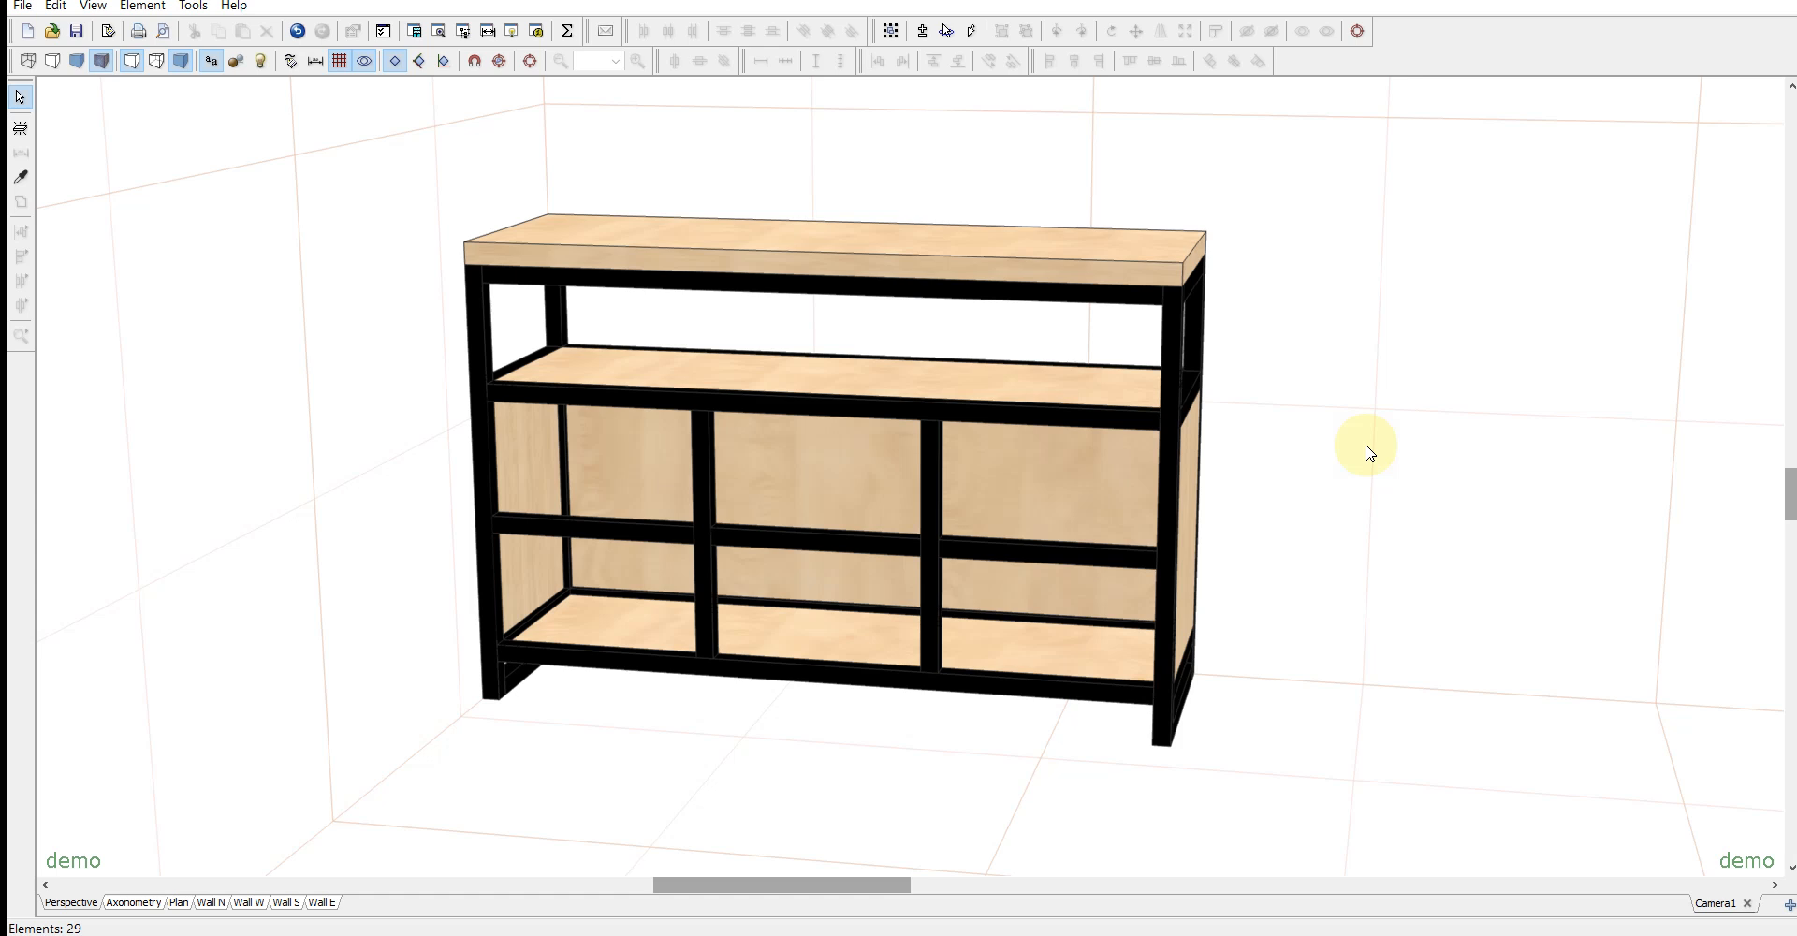
- Copy the back panel and align the front of the copy with the front frame
click(791, 468)
drag(788, 499, 830, 481)
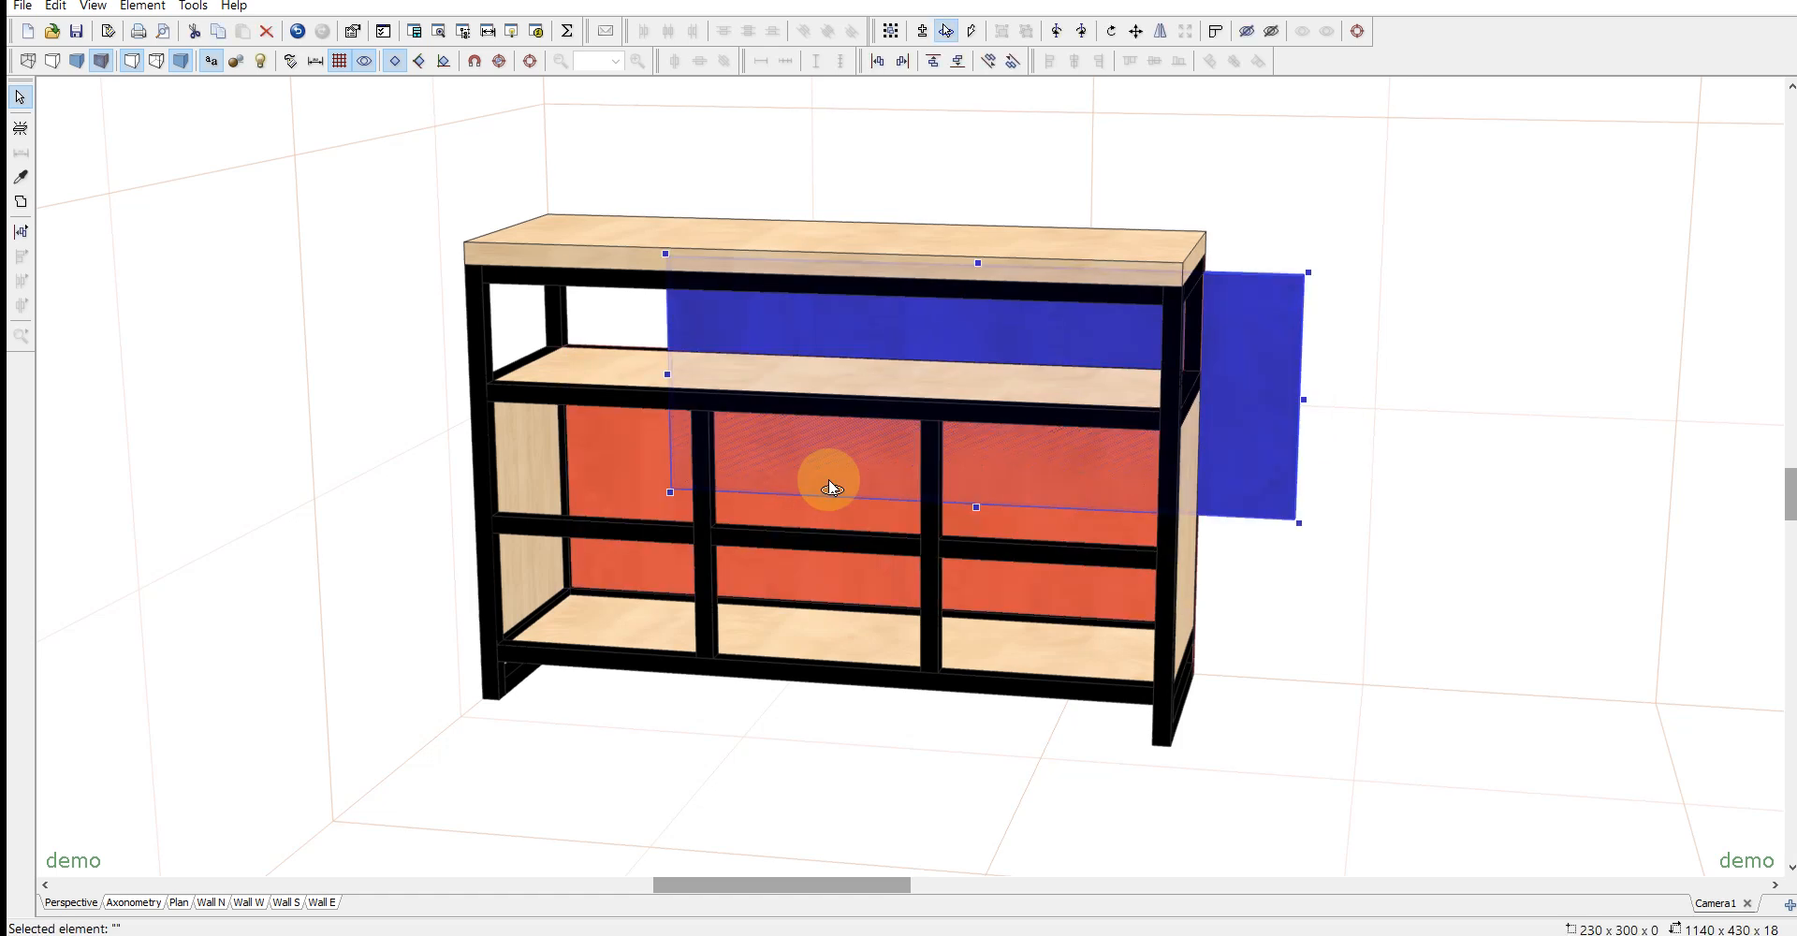
ctrl+click(933, 688)
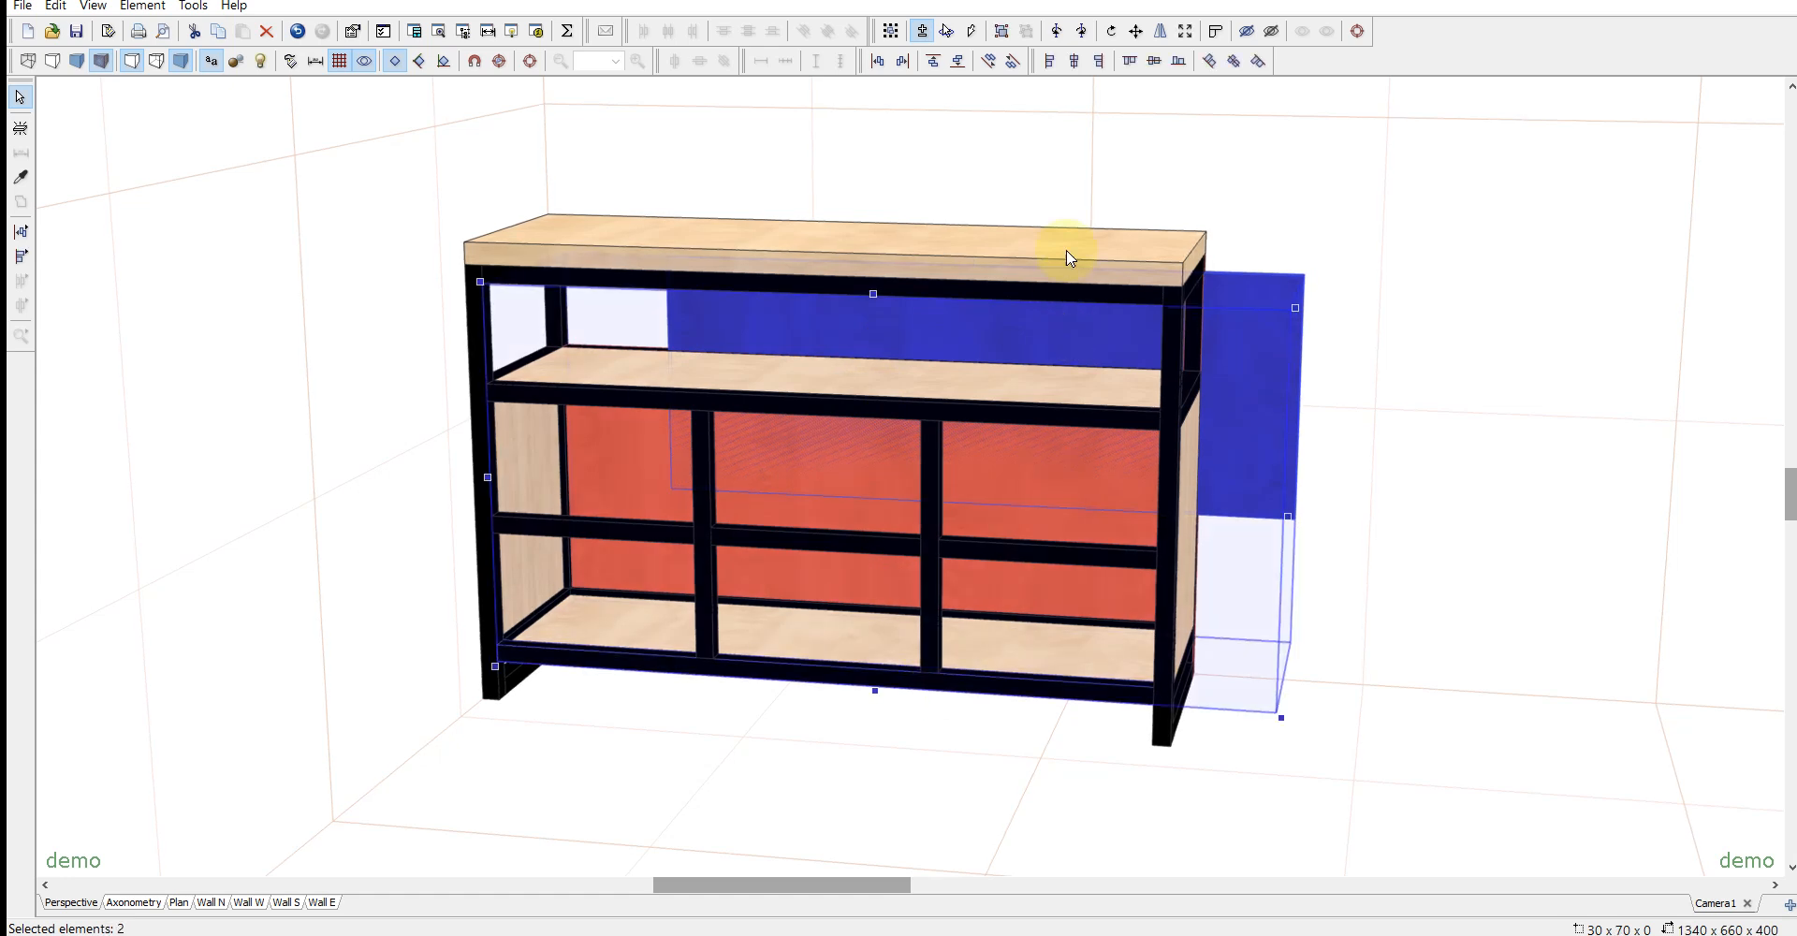
click(1211, 62)
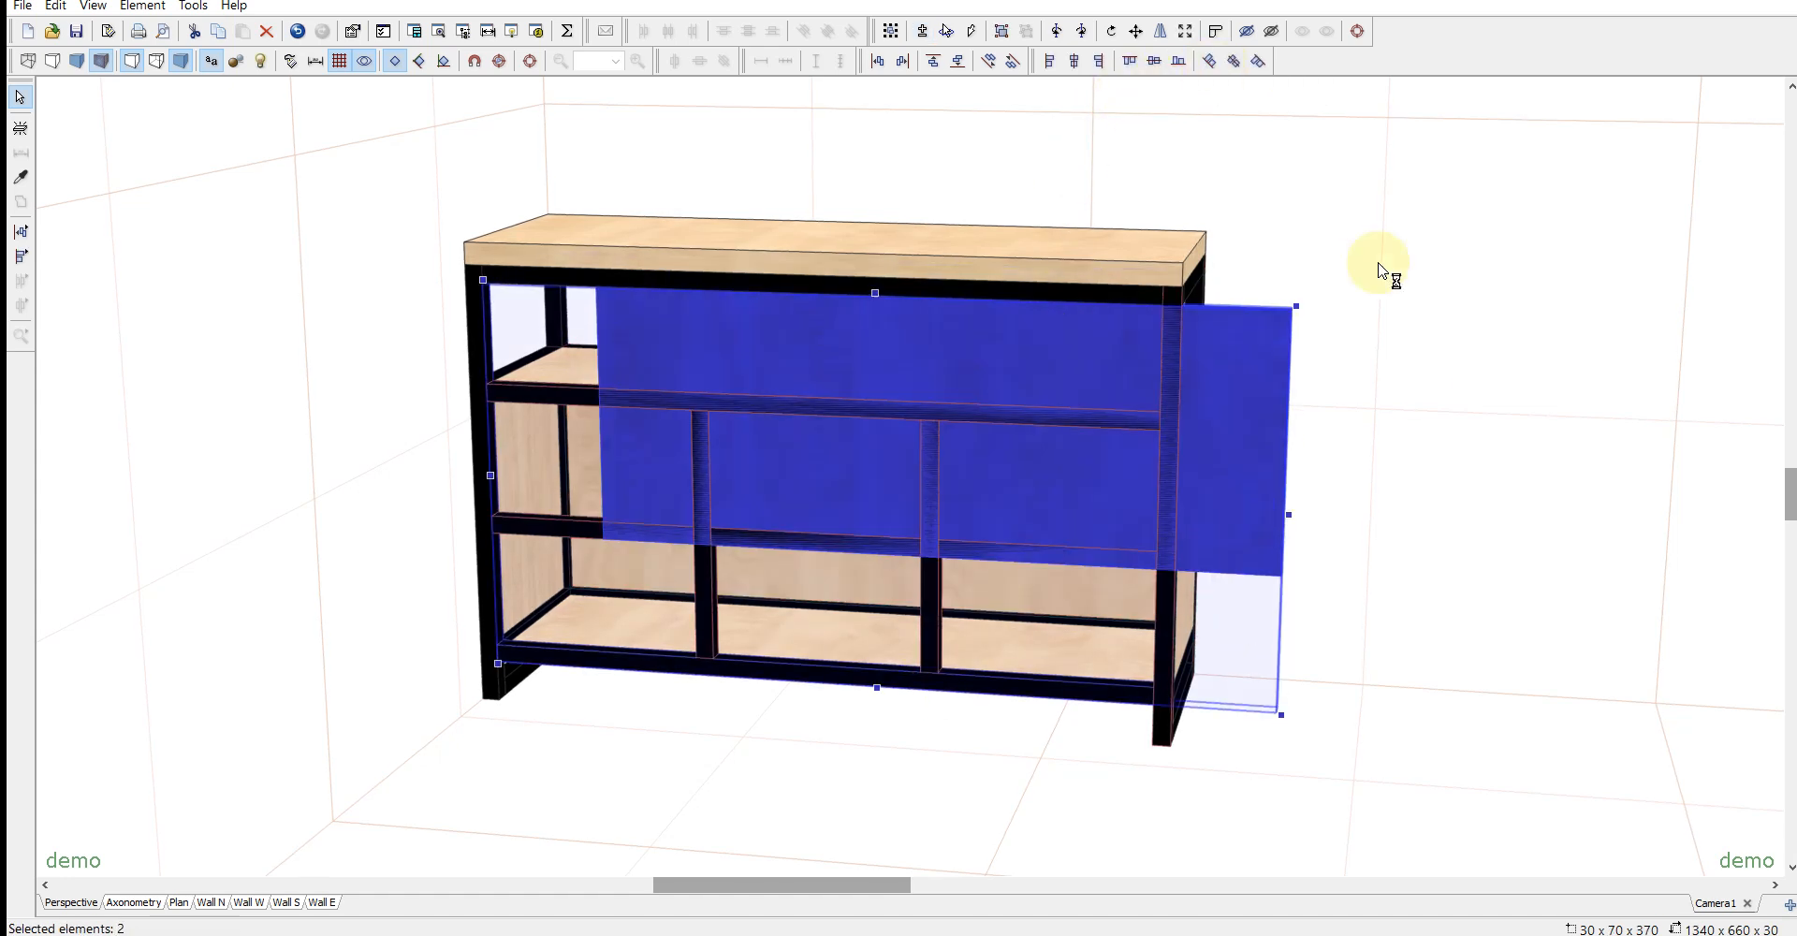
click(1418, 404)
- Move the copied panel into the front opening and resize it to 360 × 200 to fill the lower left bay
drag(1026, 333, 834, 490)
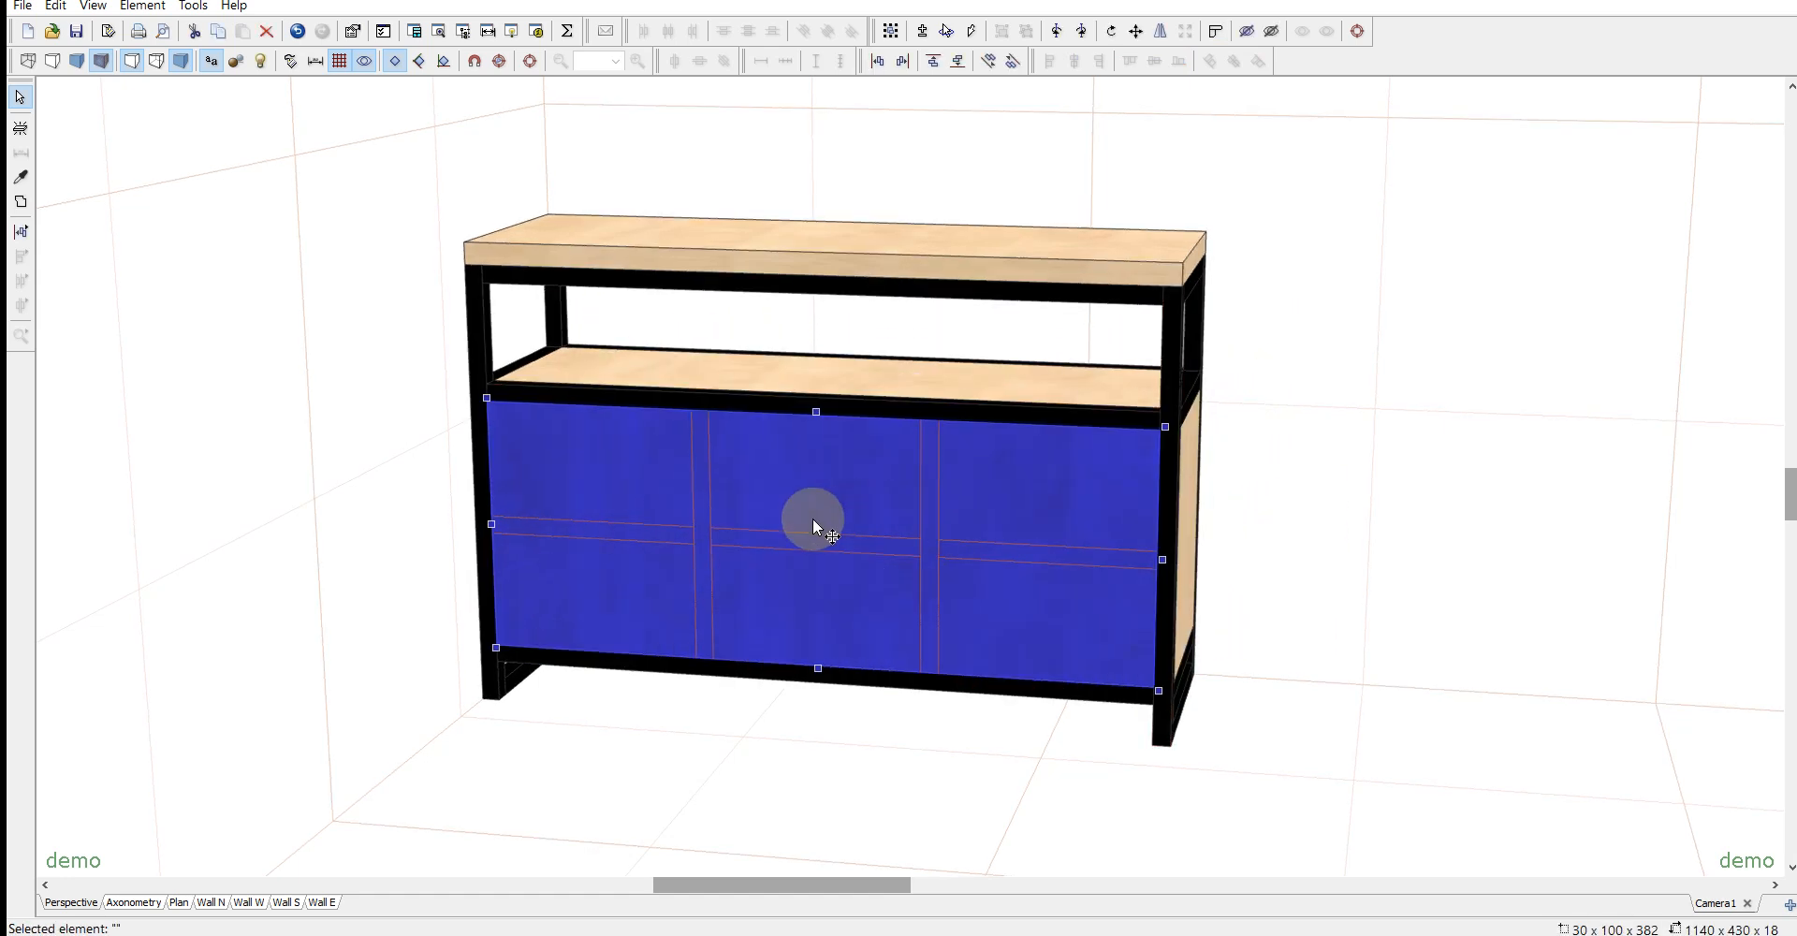
drag(1165, 426, 654, 562)
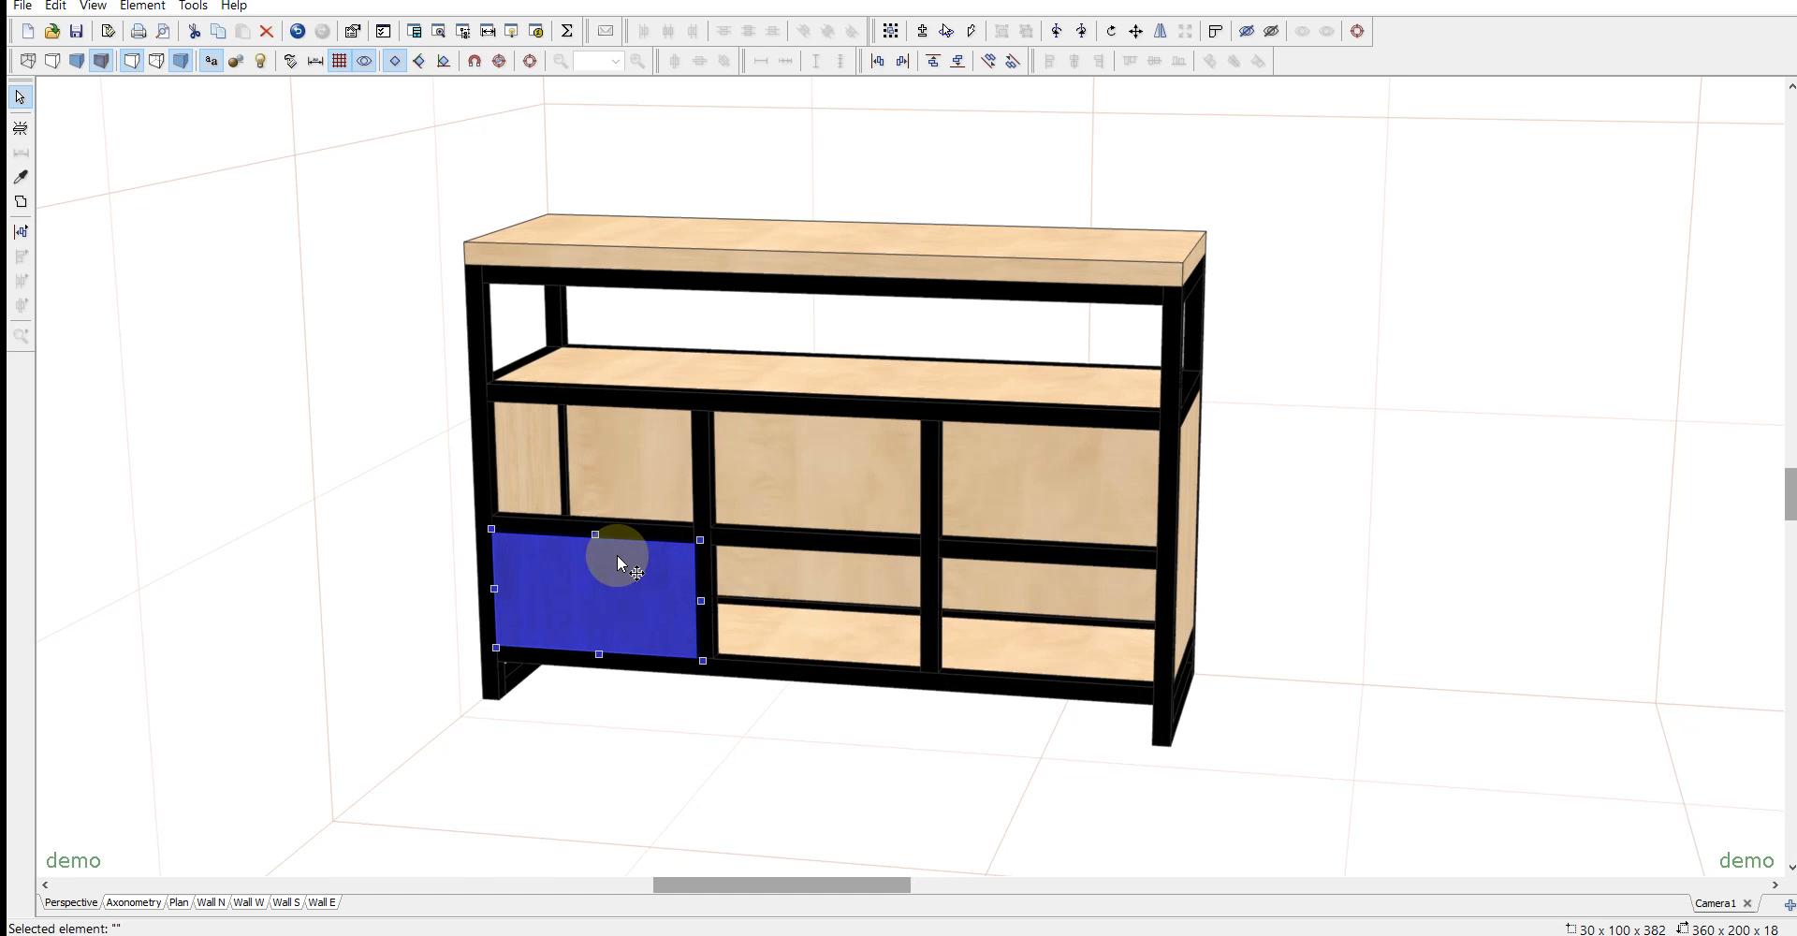
click(389, 595)
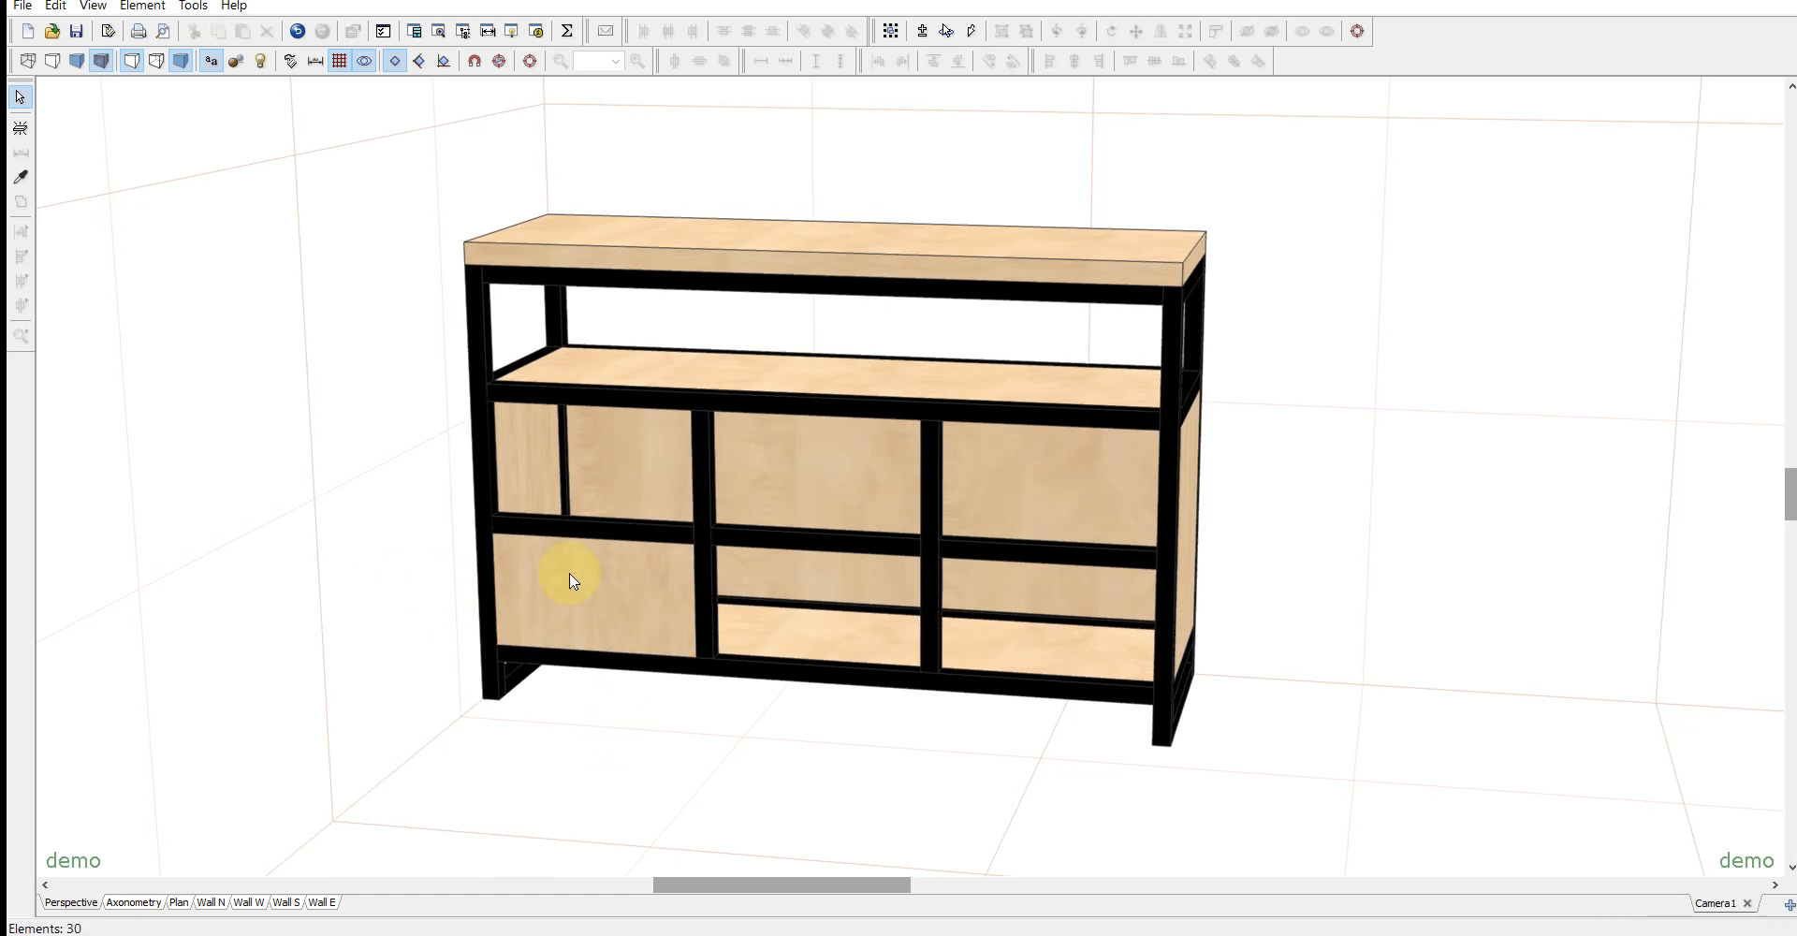
- Add a handle element 100 wide, 10 high and 20 deep beside the cabinet
click(19, 132)
click(1538, 374)
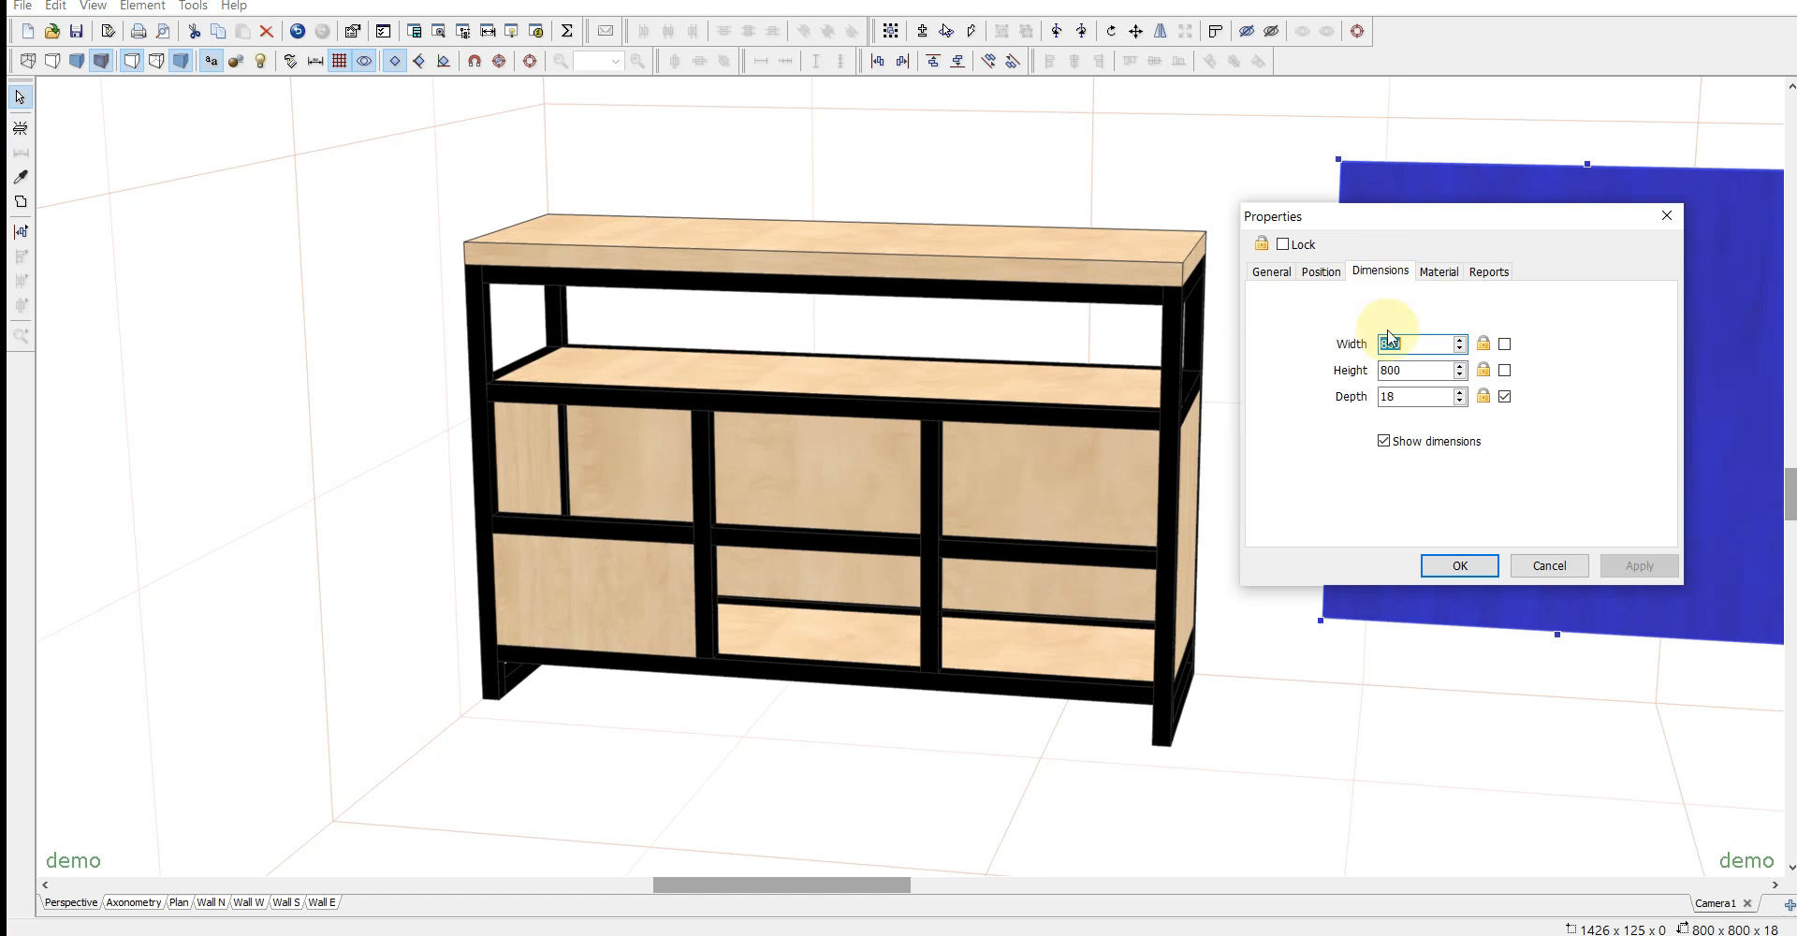
text(100)
key(Tab)
text(10)
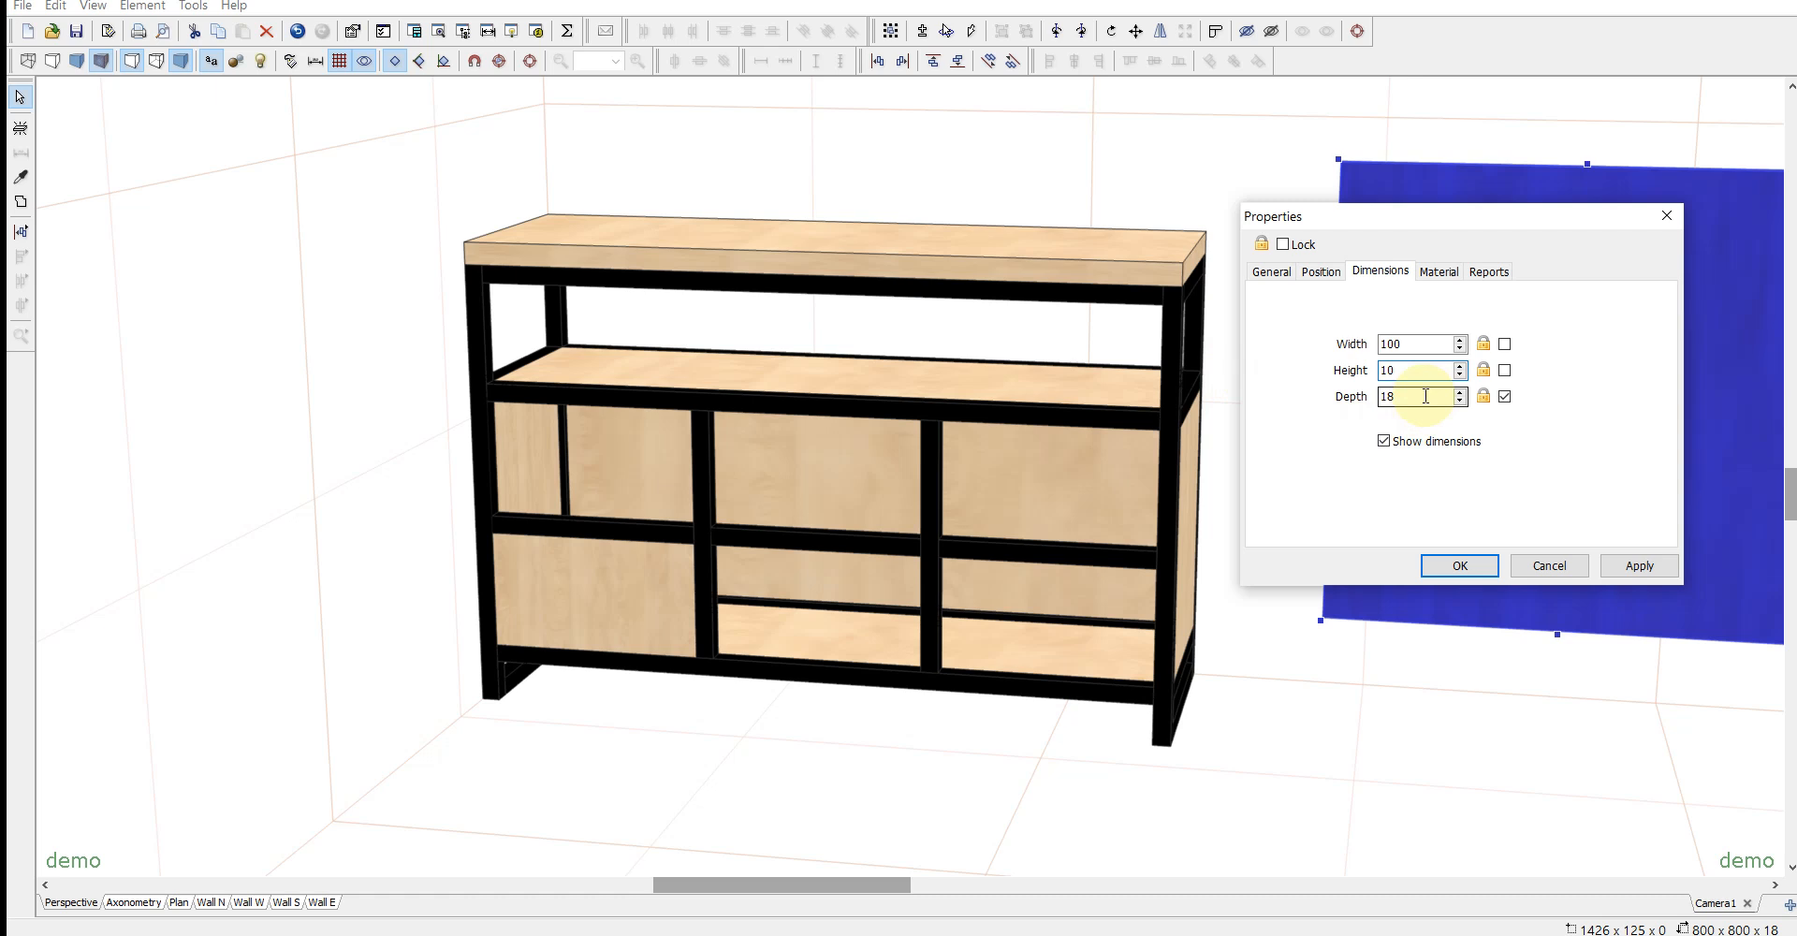
key(Tab)
text(20)
click(1456, 565)
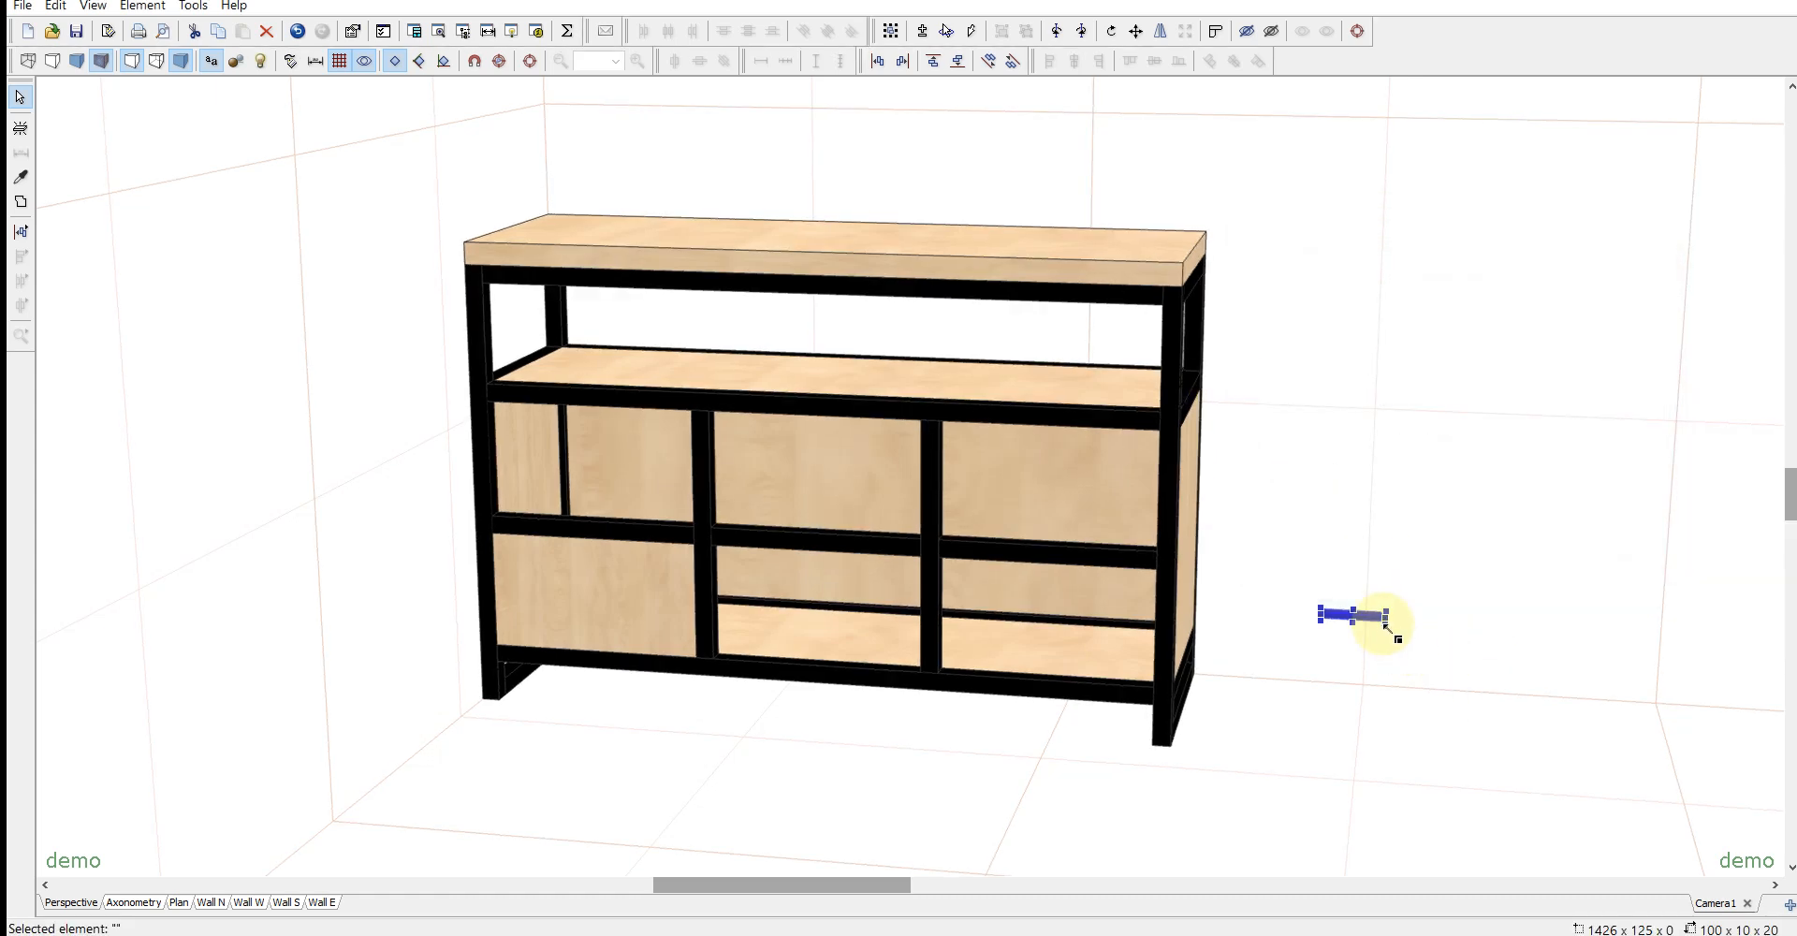
- Make the handle black and move it onto the face of the lower left drawer front
drag(1388, 627, 1380, 614)
drag(1336, 507, 657, 524)
drag(735, 722, 745, 563)
drag(596, 634, 591, 560)
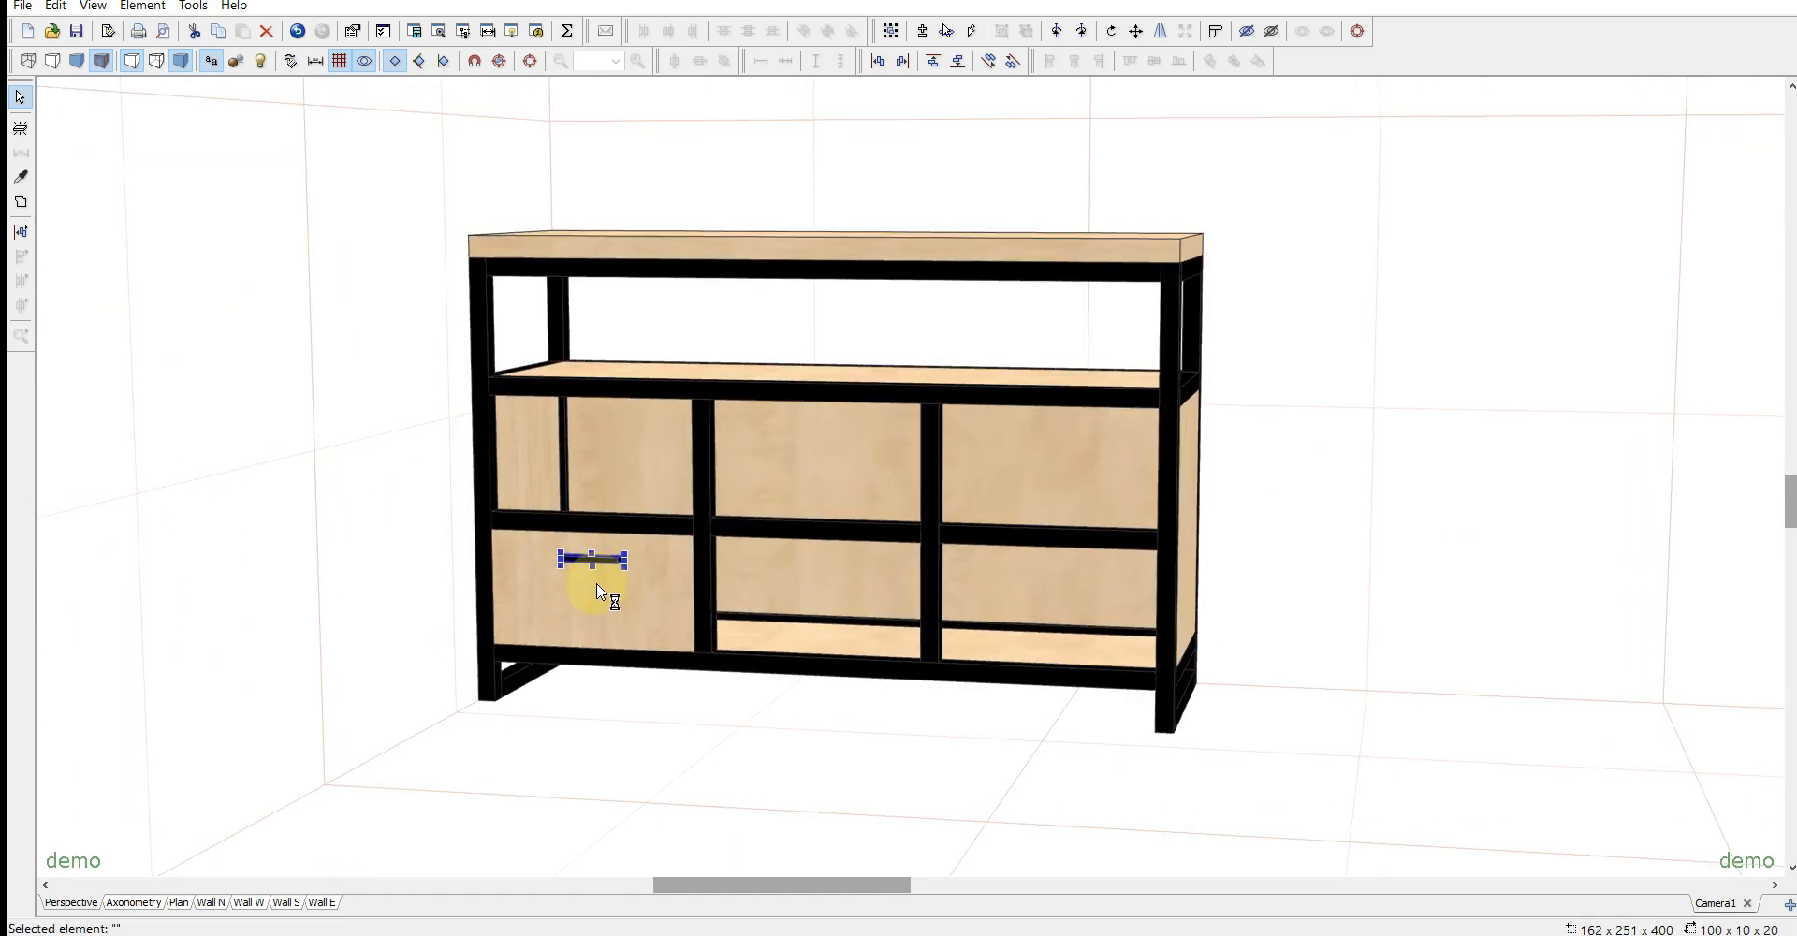
- Centre the handle vertically on the lower left drawer front
shift+click(603, 596)
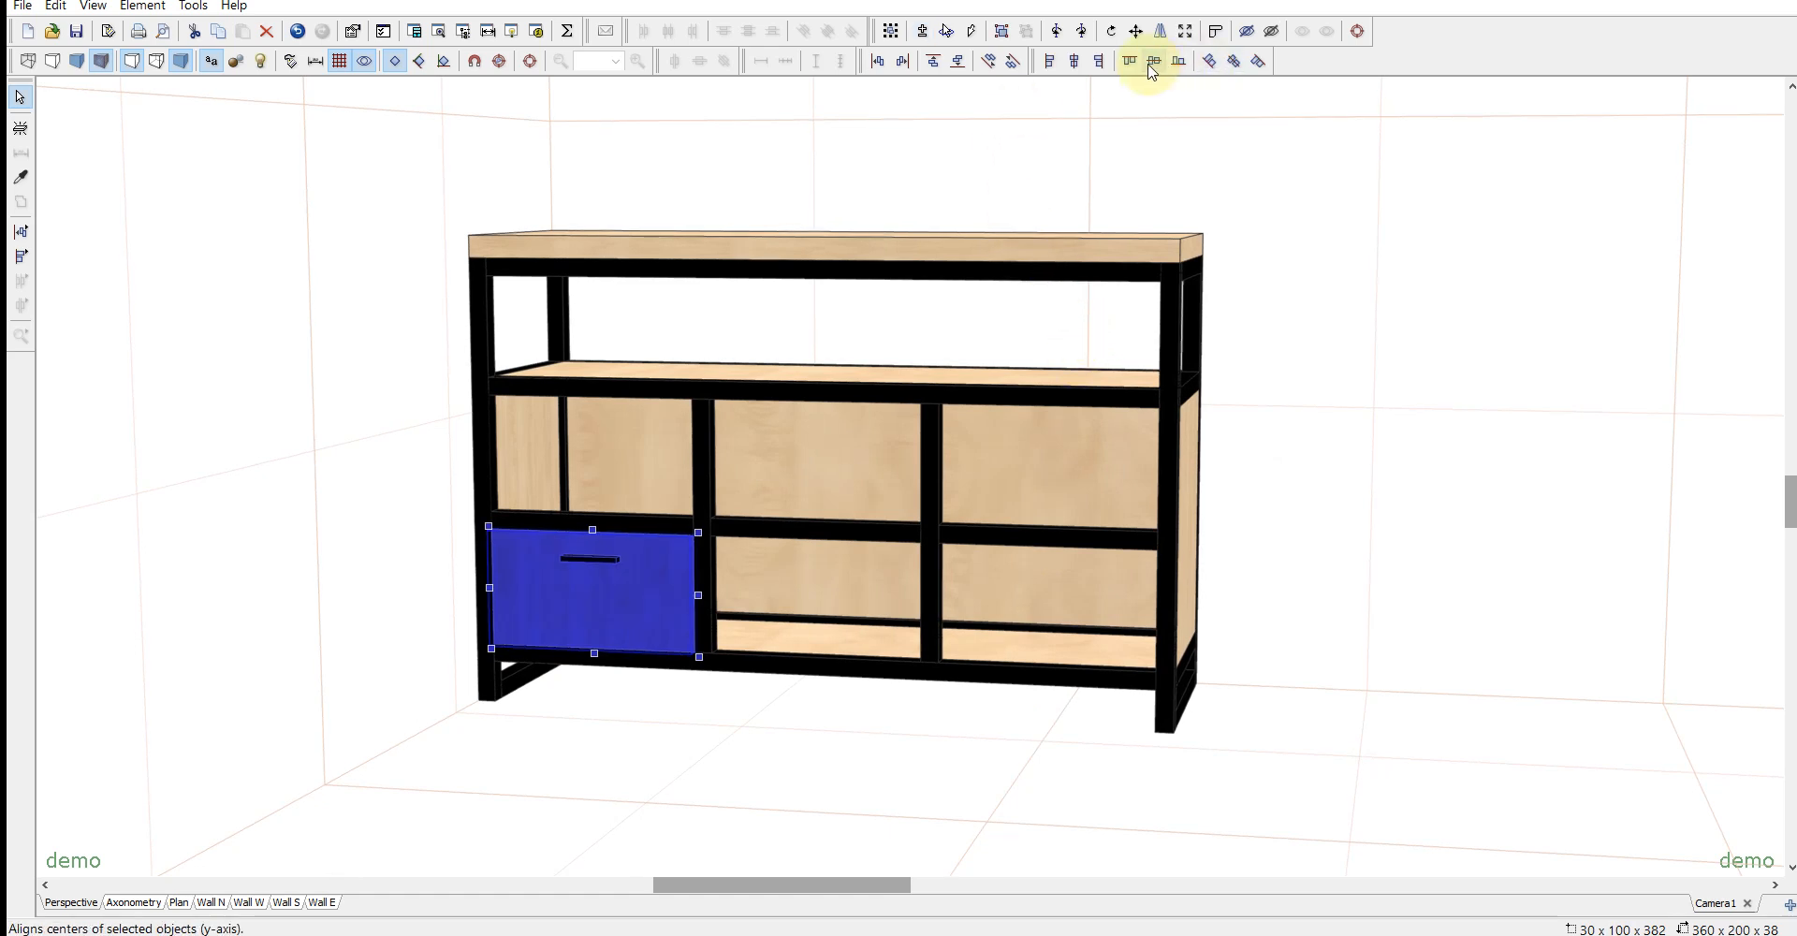
click(1152, 72)
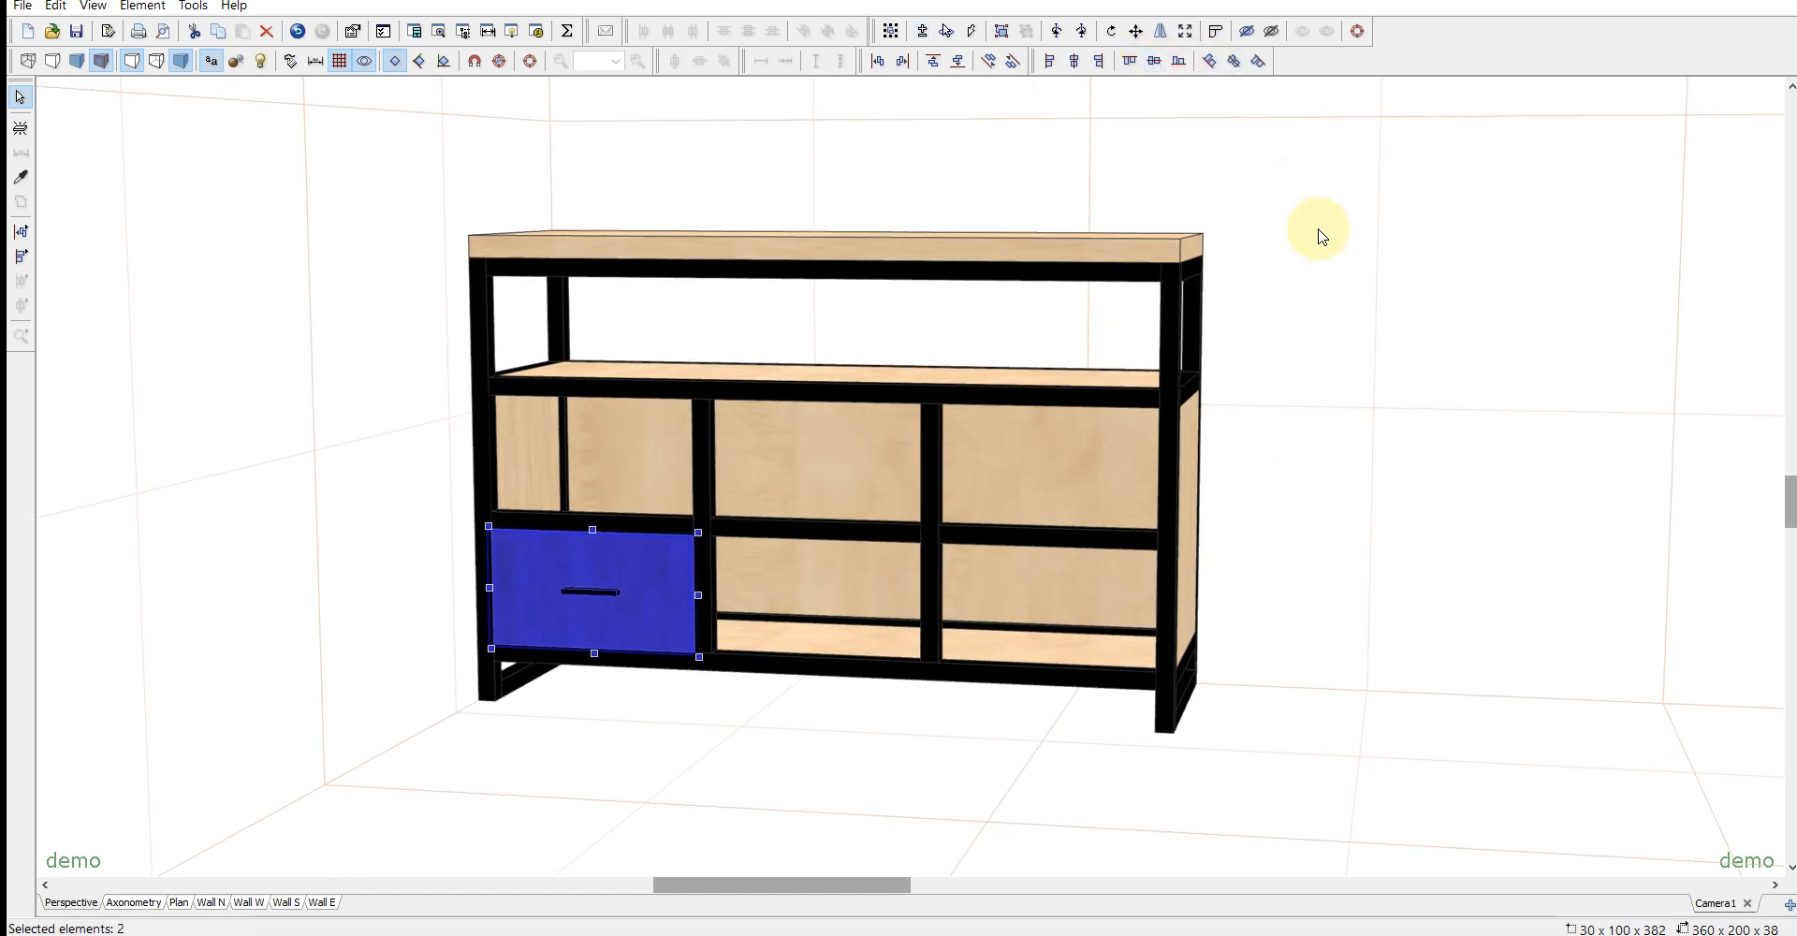
click(1324, 272)
drag(675, 749, 650, 733)
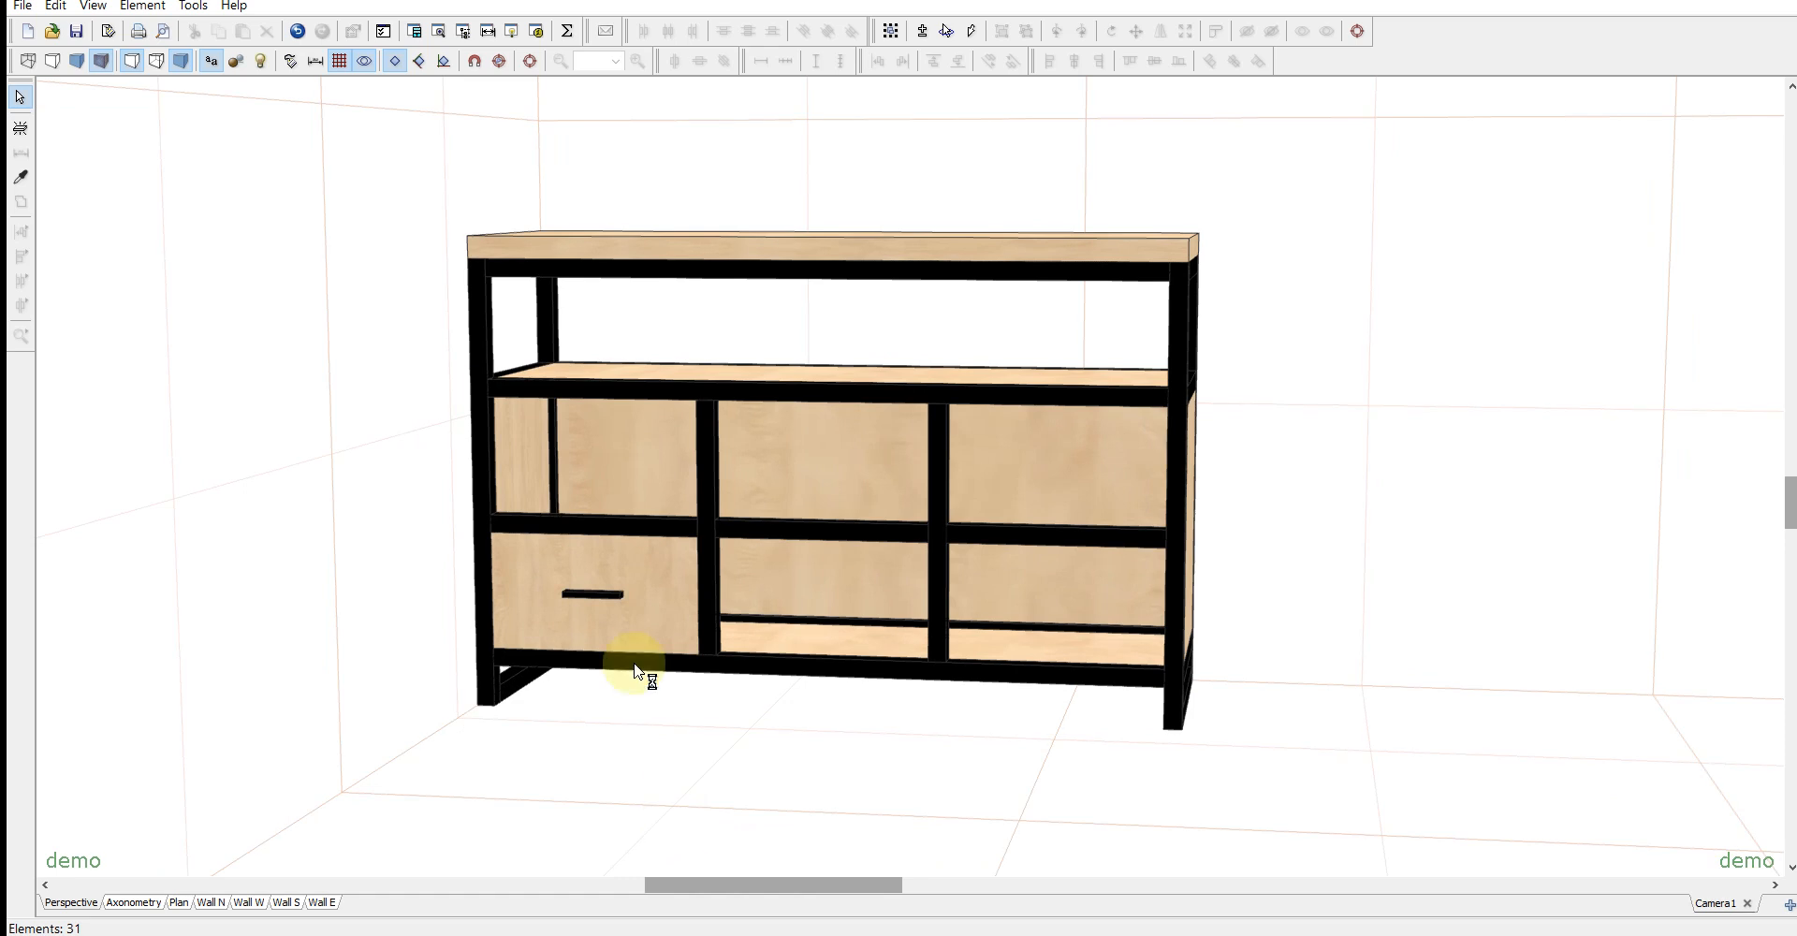
click(618, 603)
drag(649, 630, 630, 573)
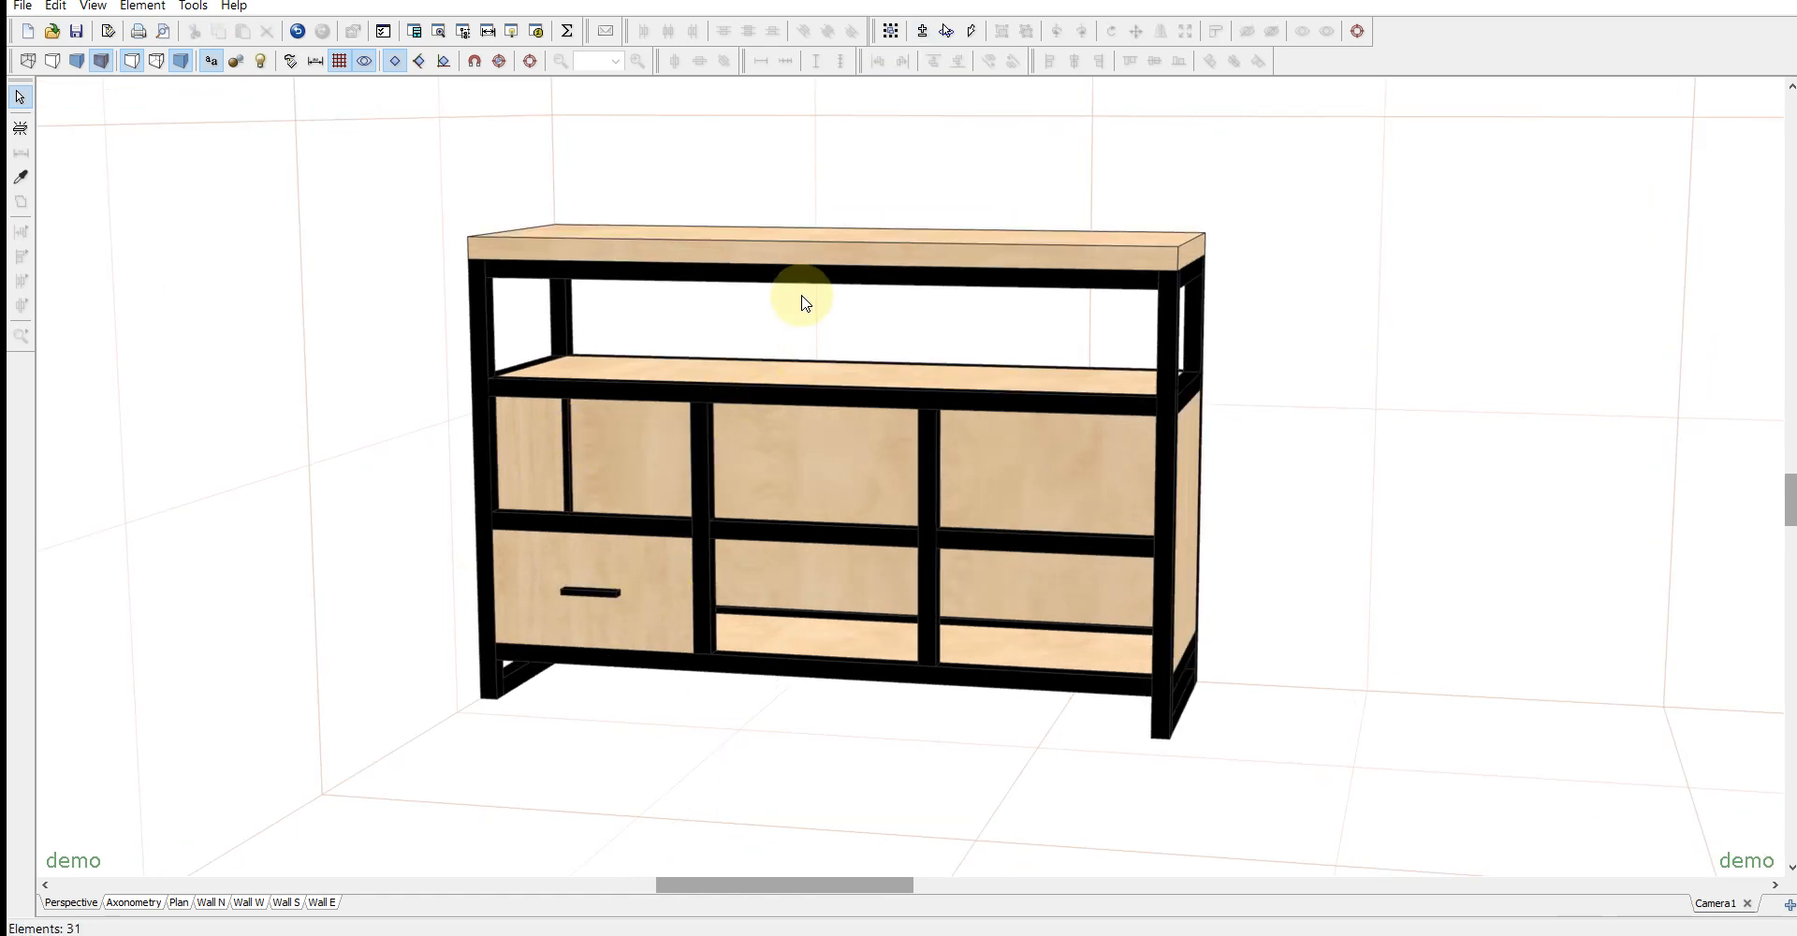
- Change the material of all wooden panels, including the top, shelf and drawer front, to a grey-brown wood
click(807, 258)
click(833, 370)
click(1038, 479)
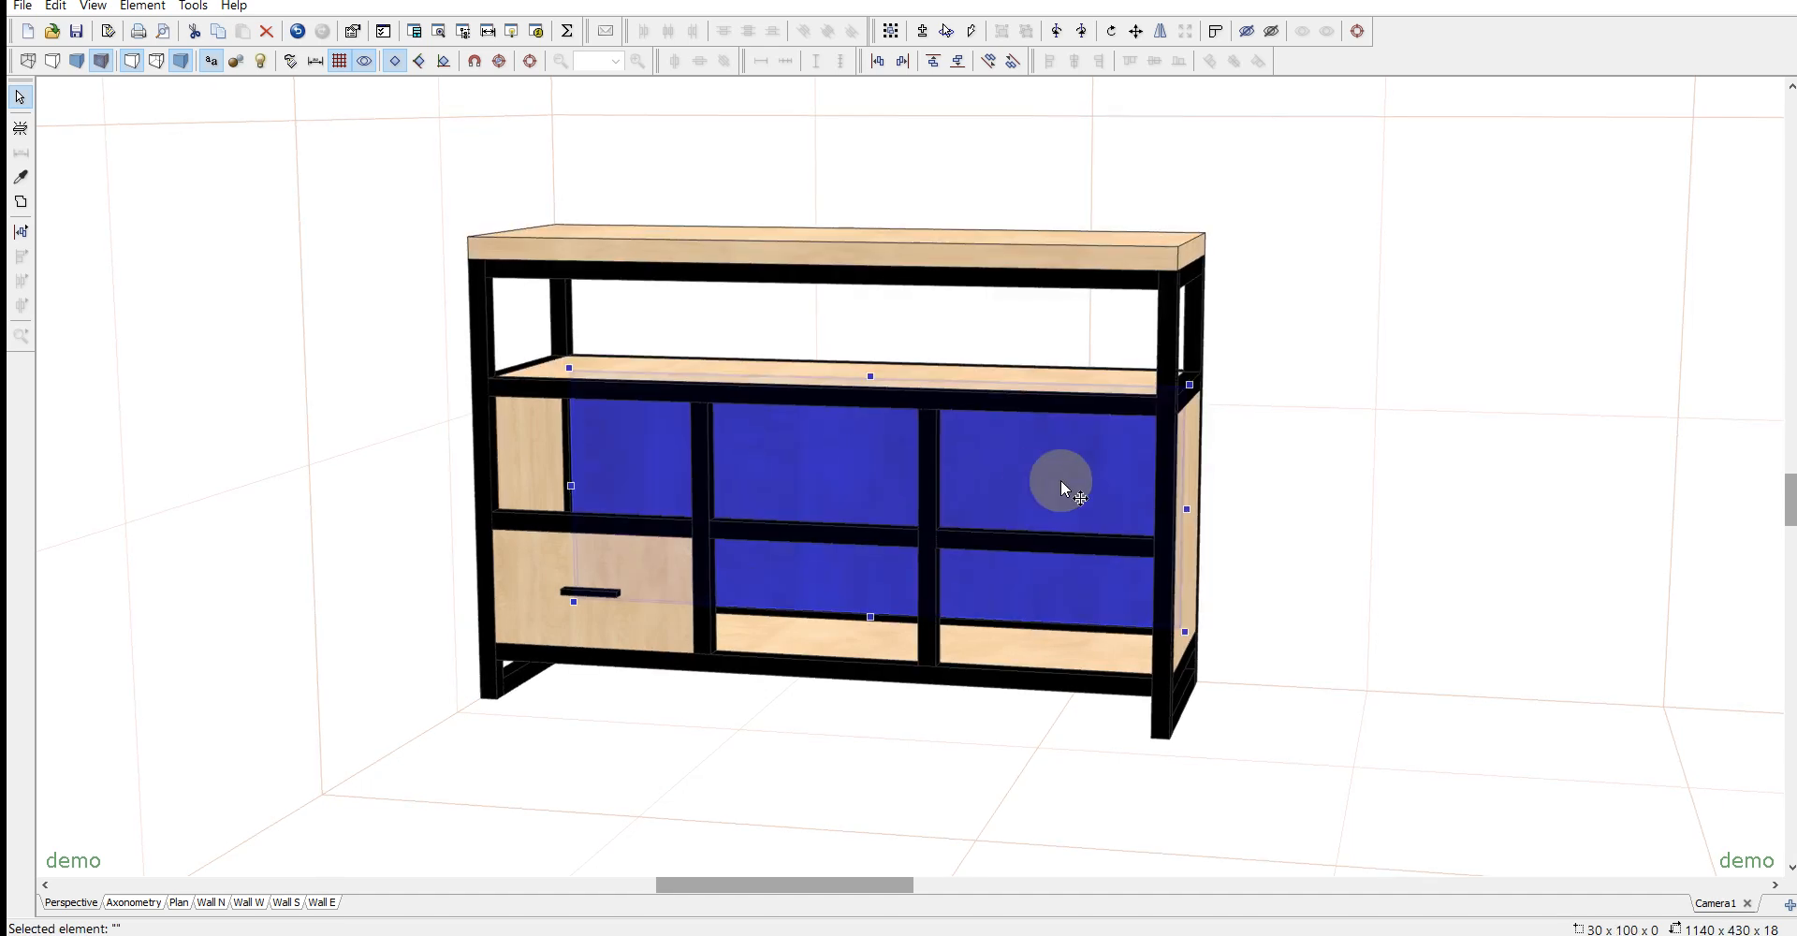
click(1043, 646)
click(148, 260)
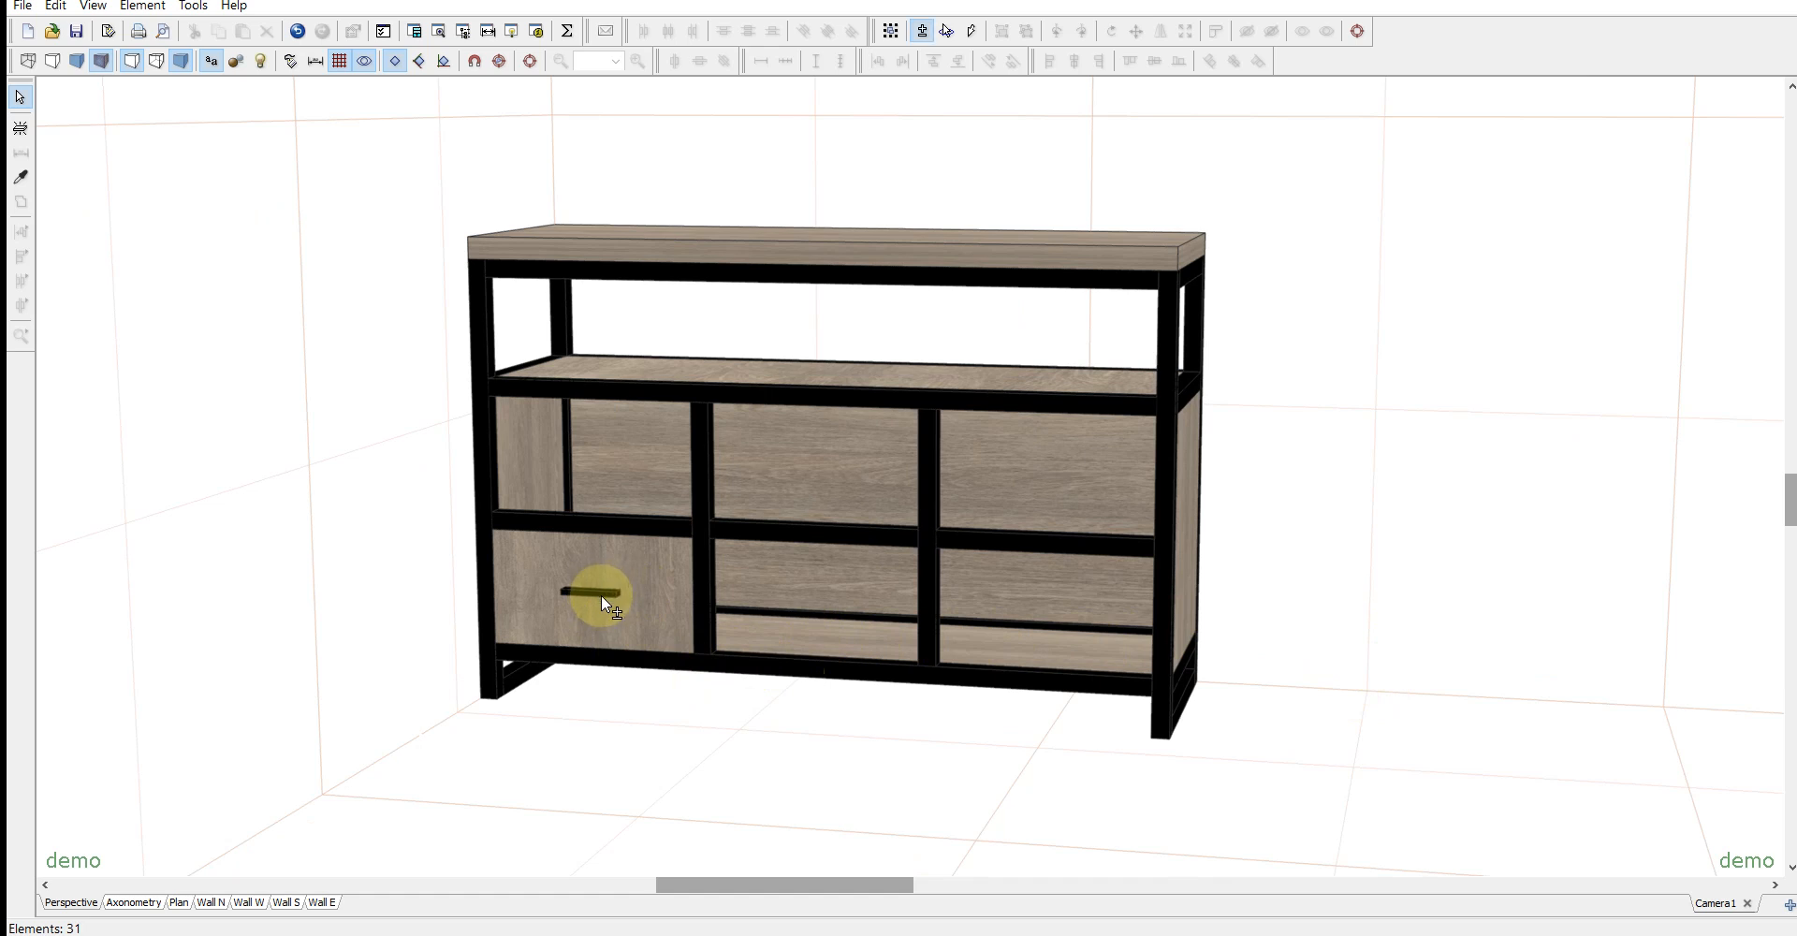
- Group the lower left drawer front with its handle and copy the group into the other five front bays
click(629, 589)
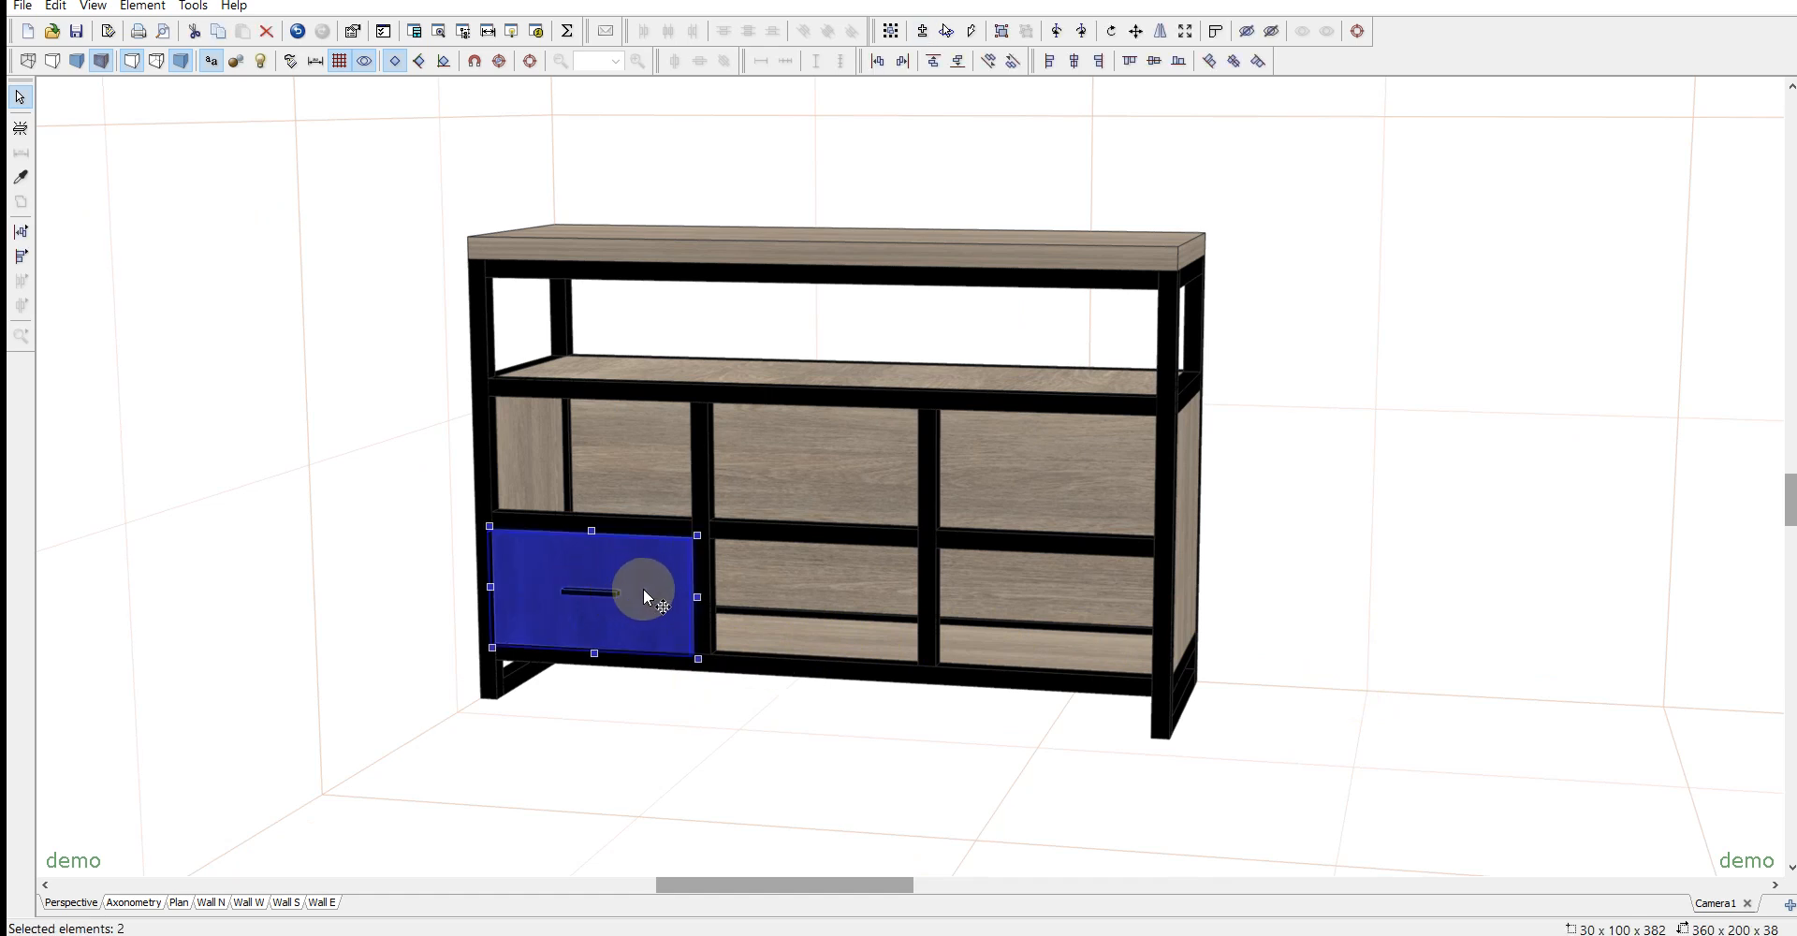
click(644, 601)
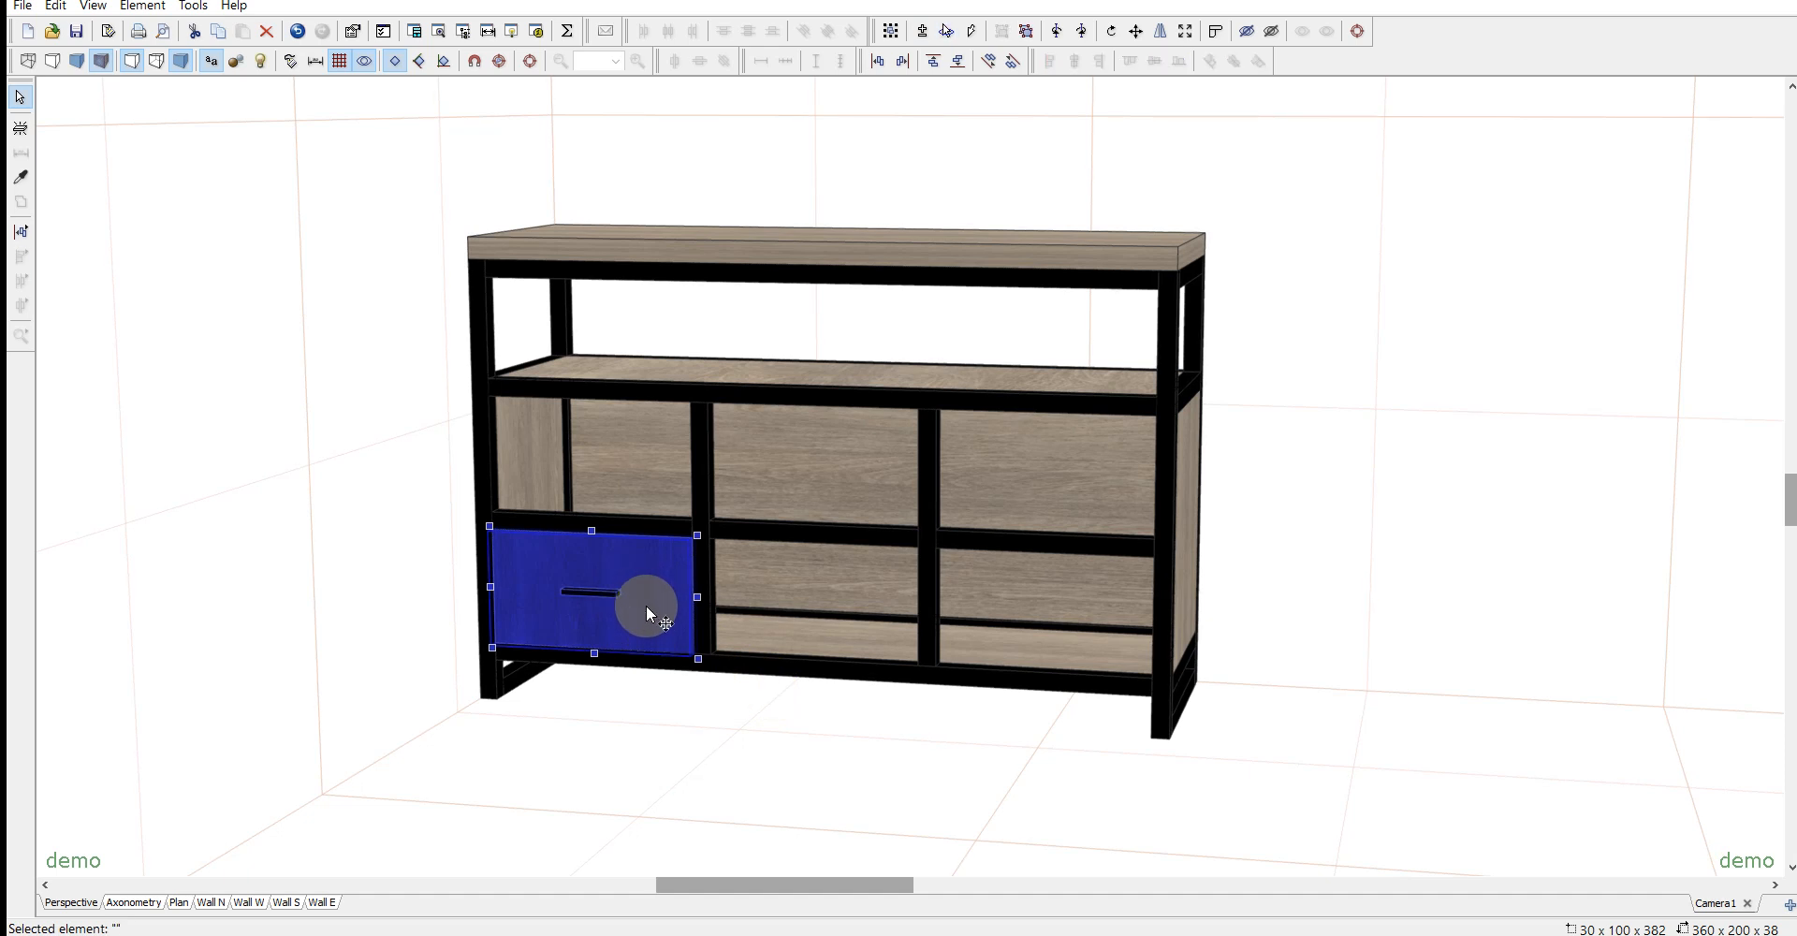
click(637, 437)
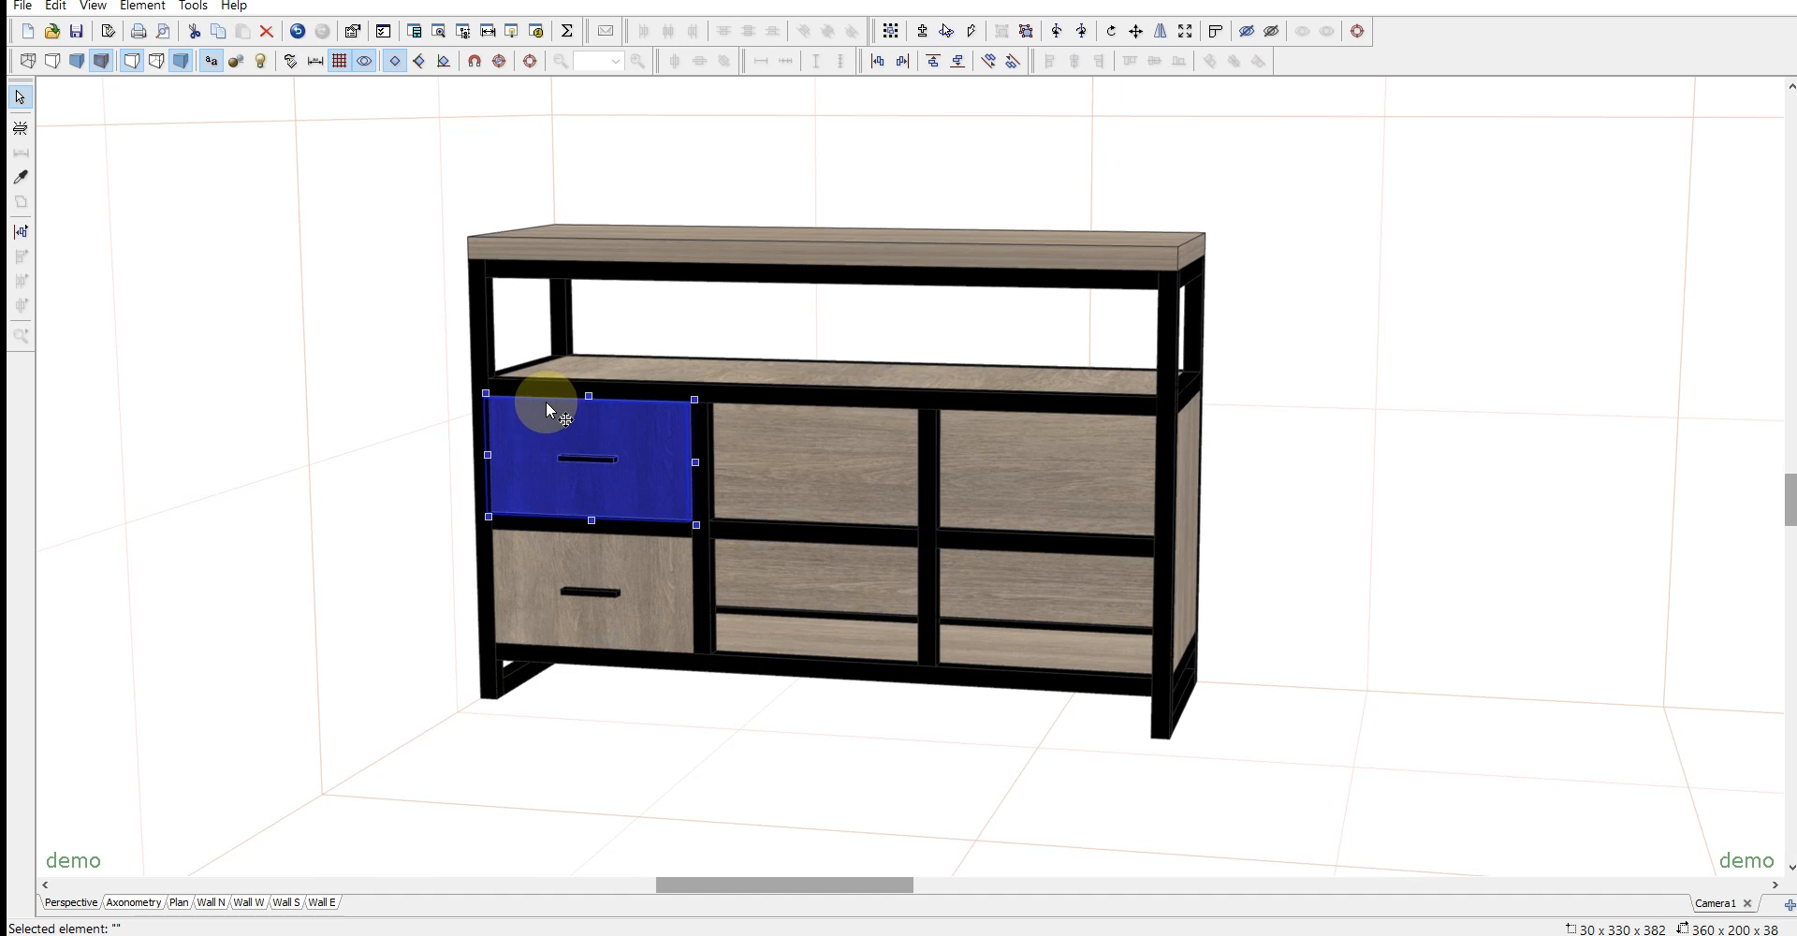
drag(632, 436, 1081, 455)
click(1404, 572)
mouse_move(1358, 631)
mouse_down()
mouse_move(1384, 634)
mouse_move(1359, 646)
mouse_up()
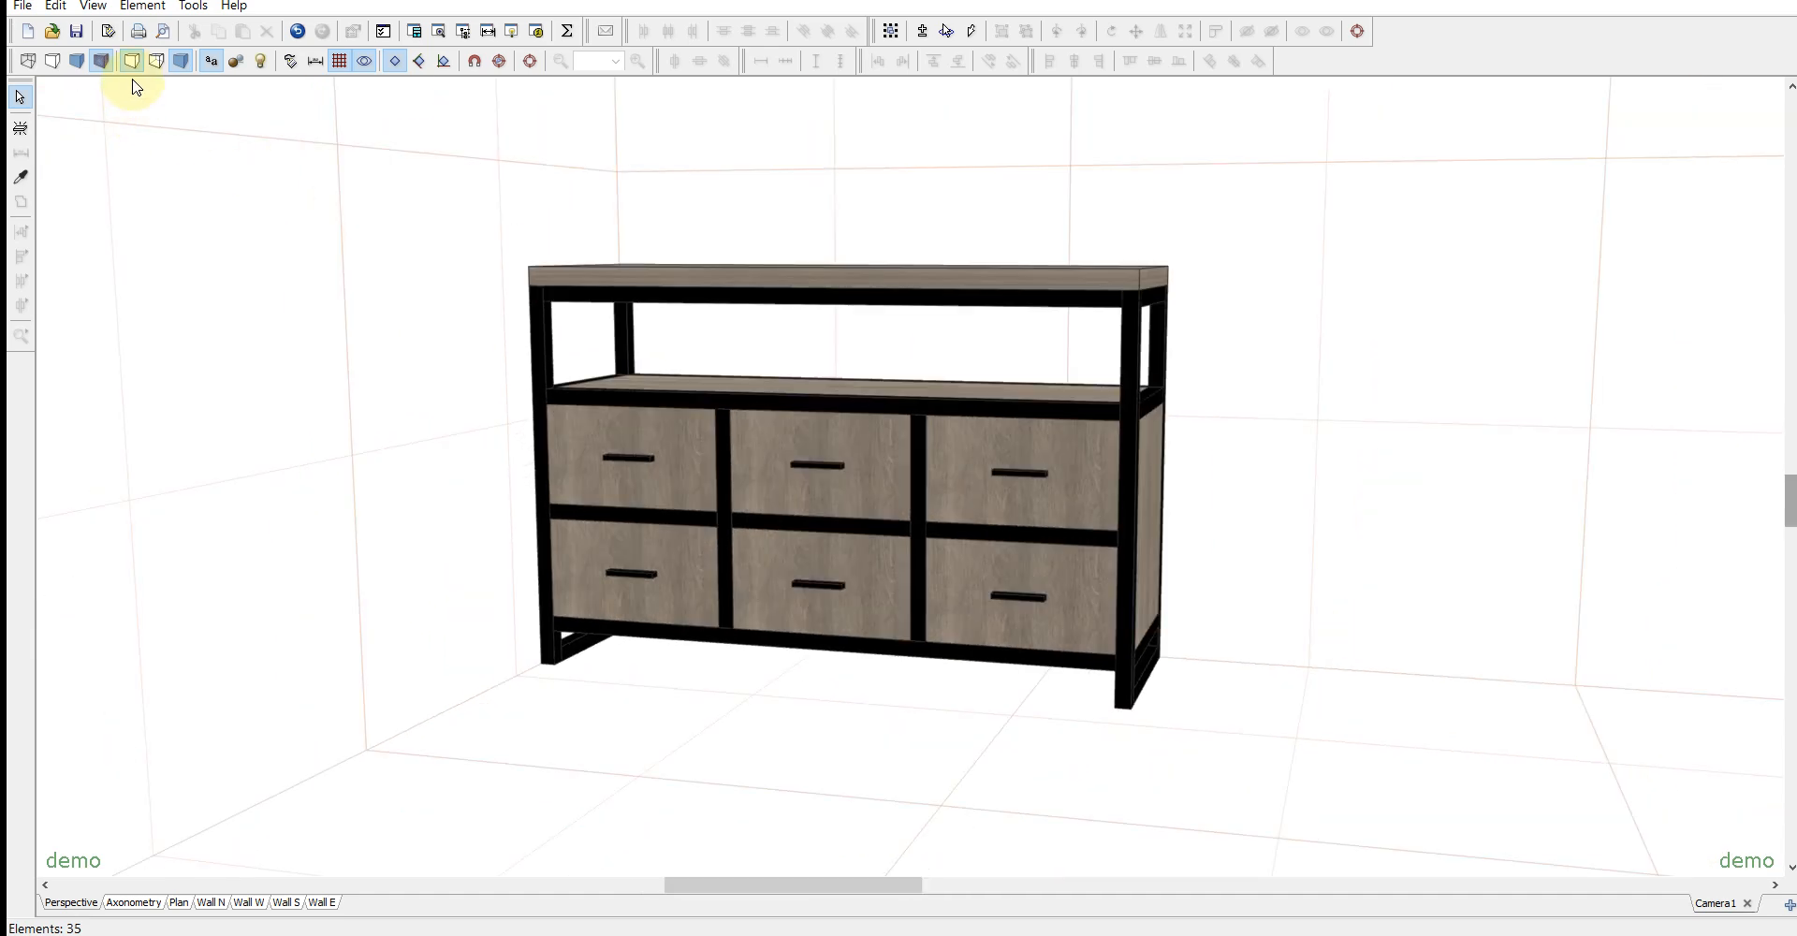
- Hide the element edge lines and switch on the photorealistic view, looking at the cabinet from the front
click(131, 62)
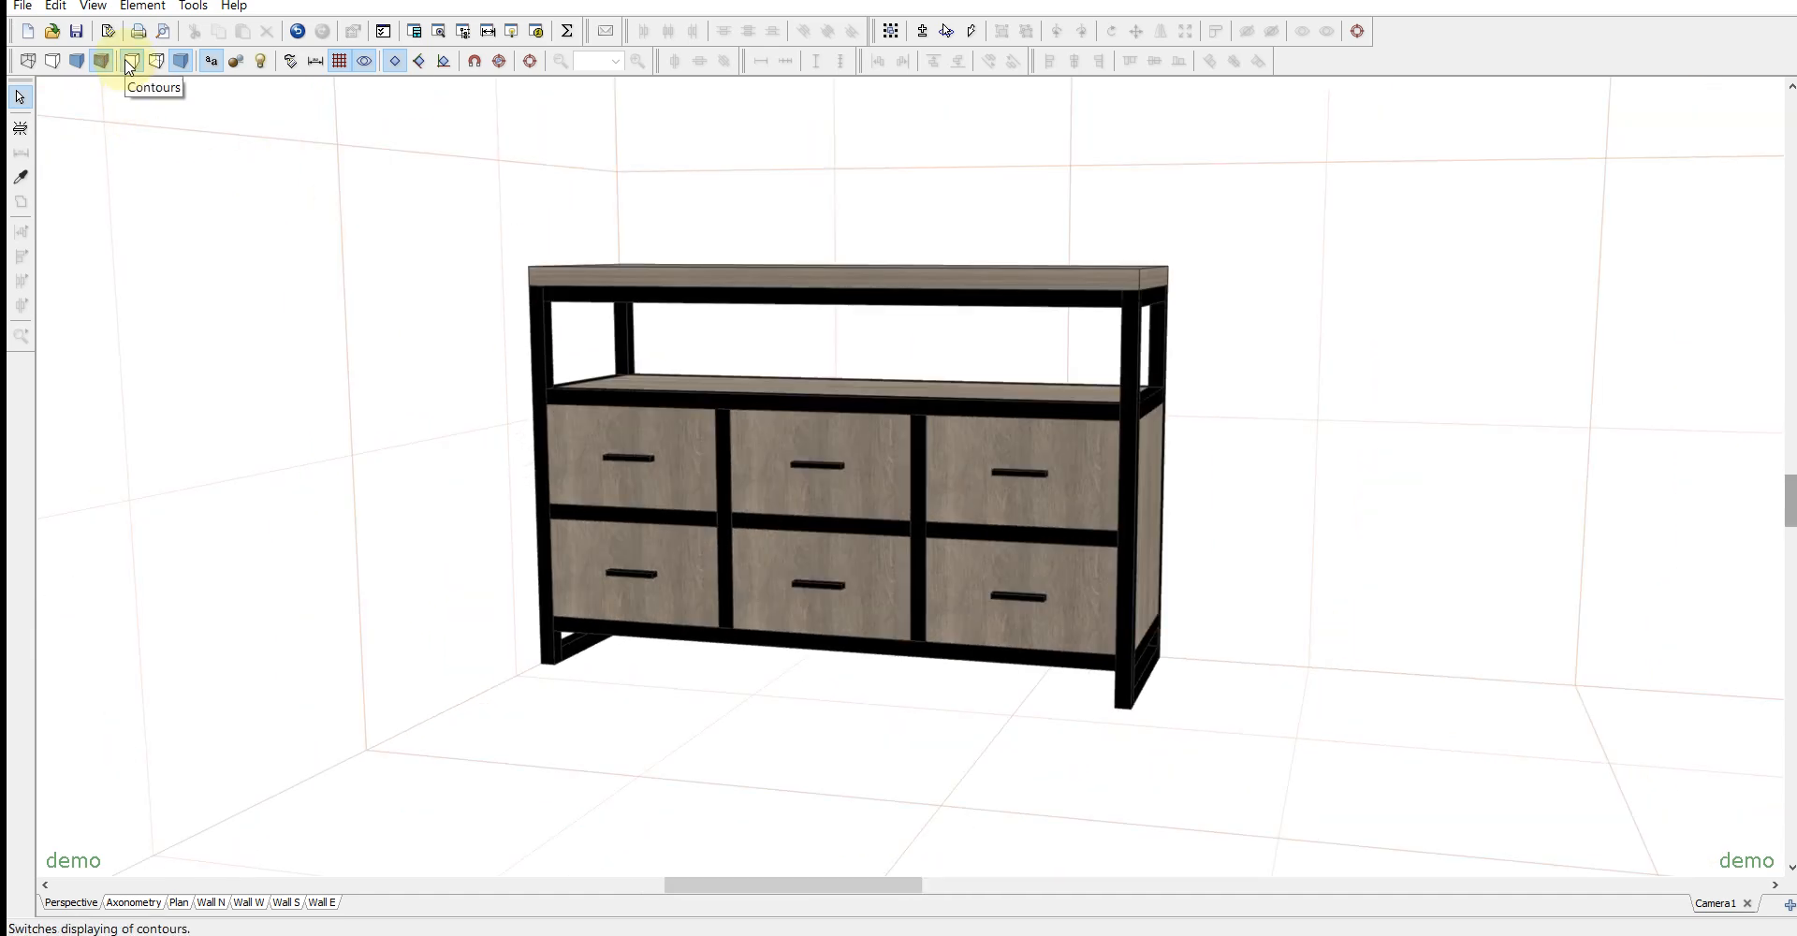
click(261, 64)
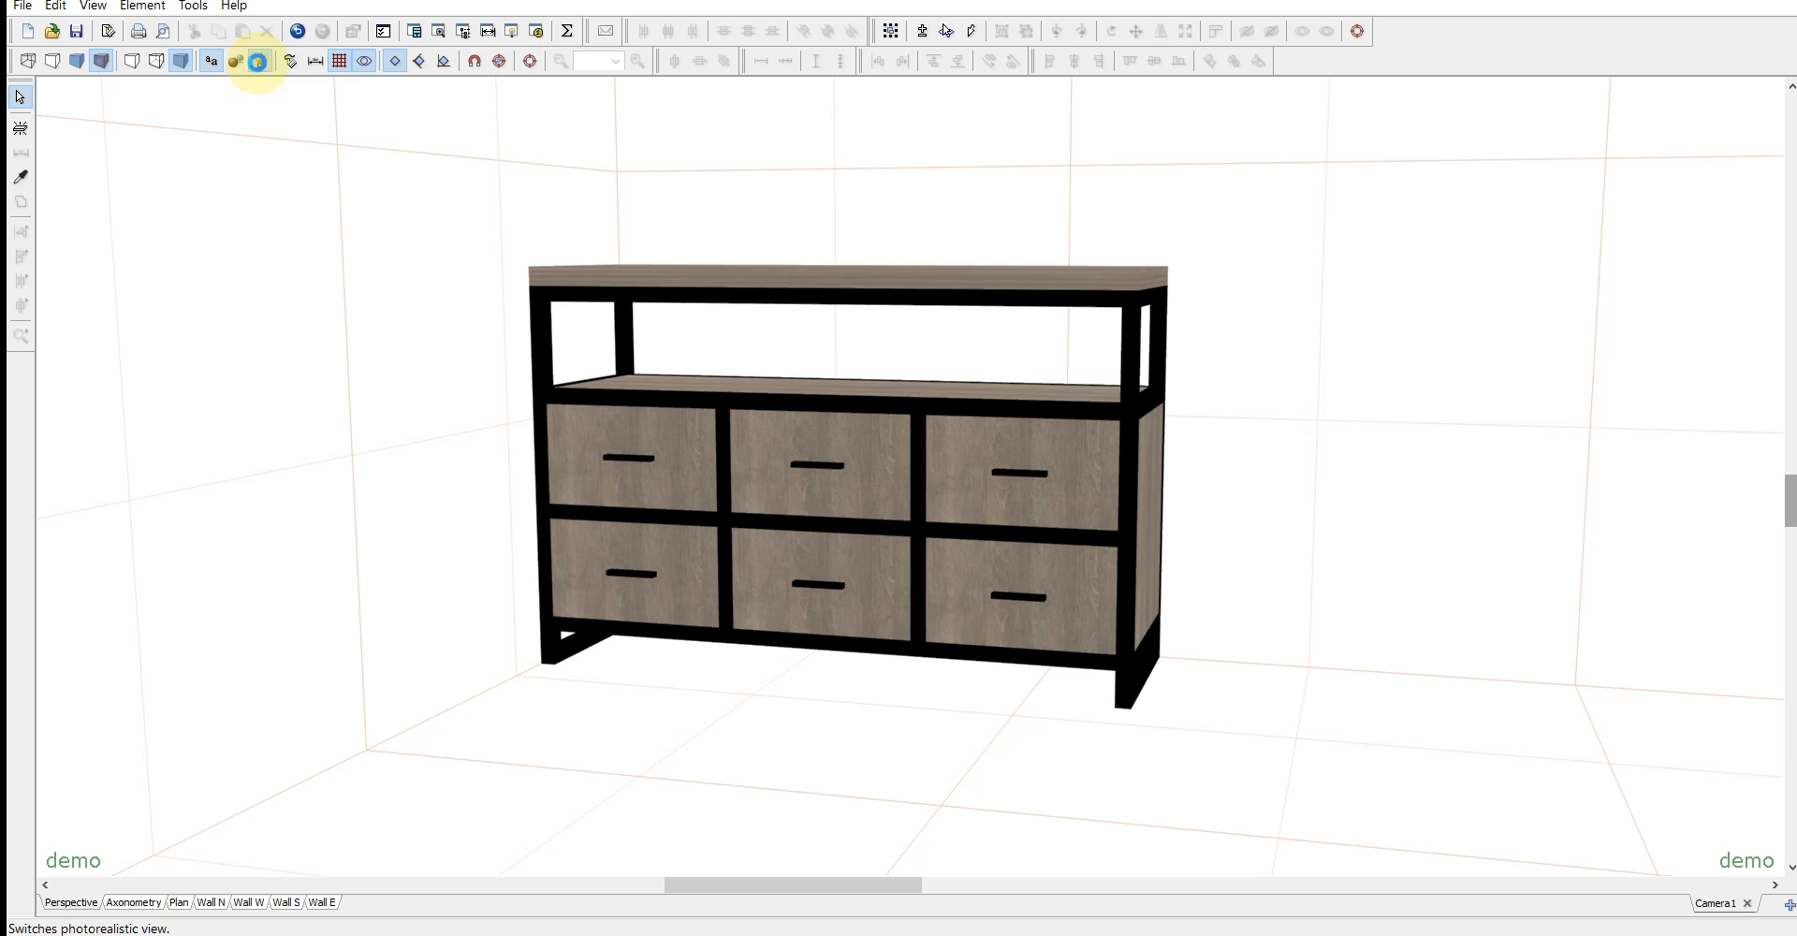
drag(1296, 413, 1357, 423)
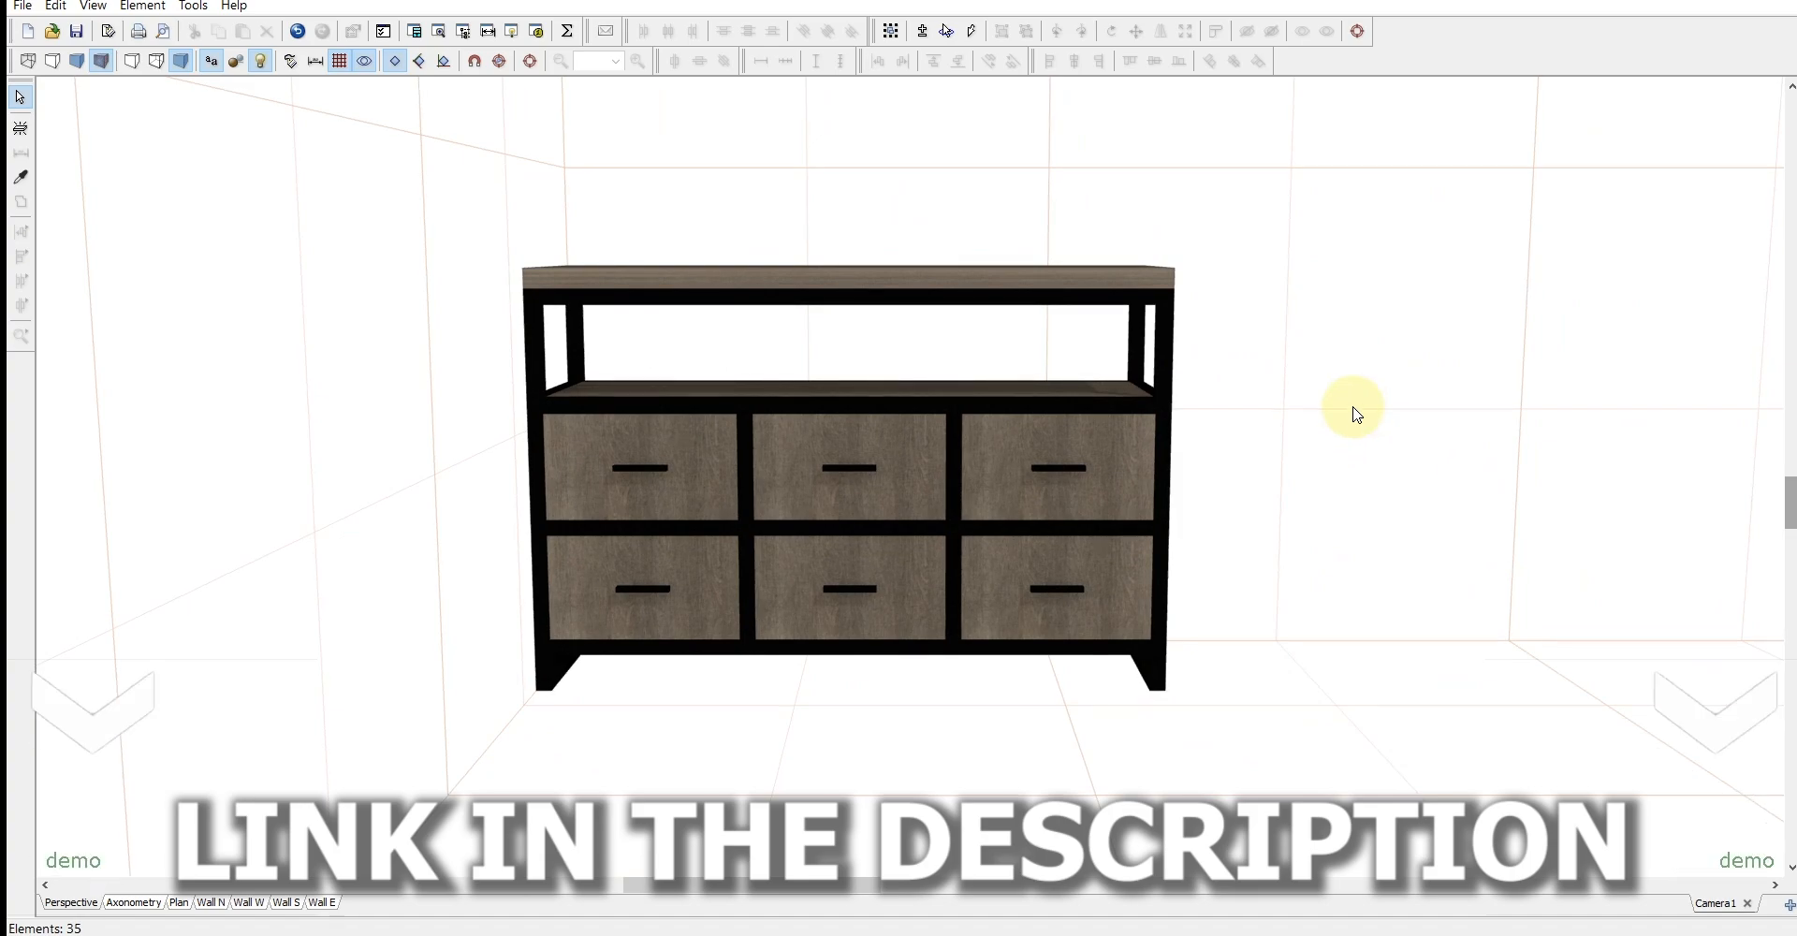